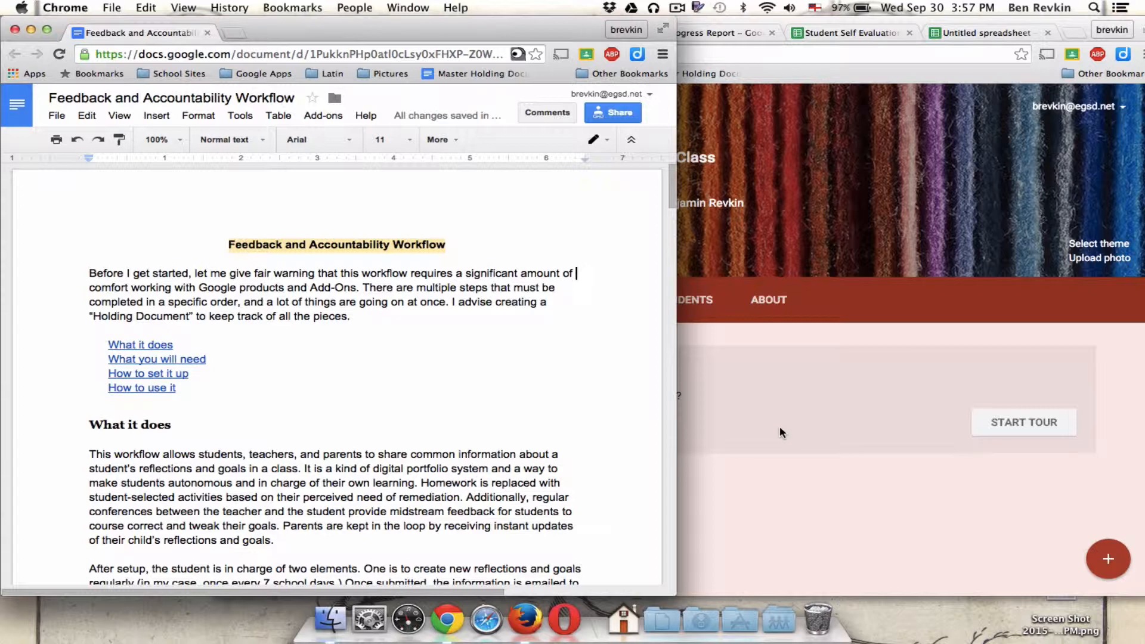
# - Read the "What it does" section of the Feedback and Accountability Workflow document, including the workflow diagram
pyautogui.scroll(-2, 780, 427)
pyautogui.scroll(2, 780, 427)
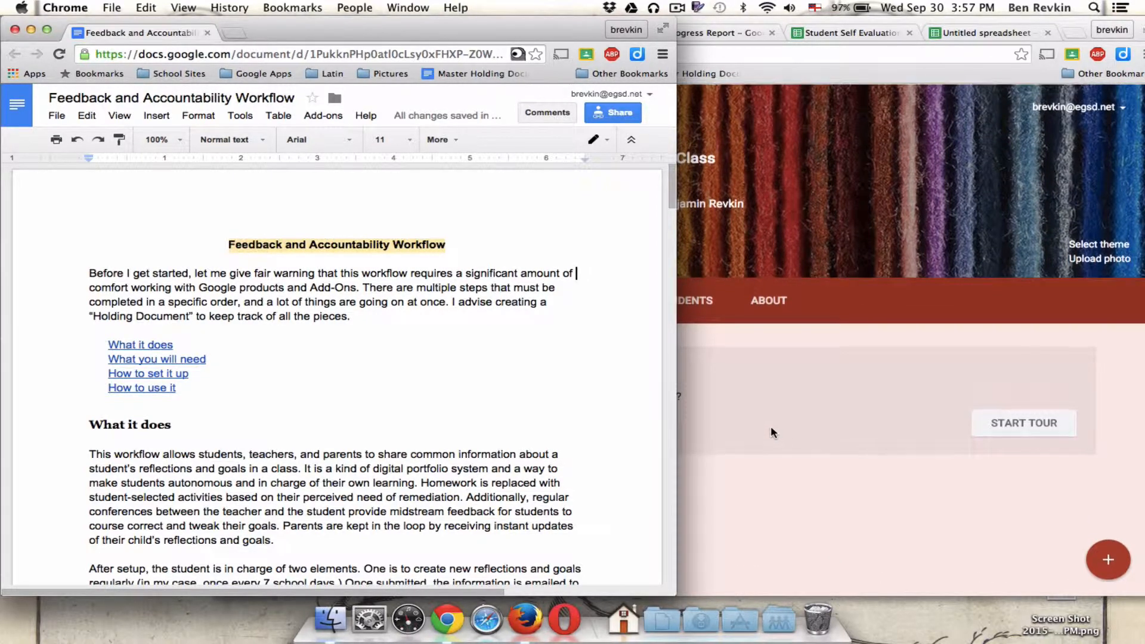
pyautogui.scroll(-5, 599, 404)
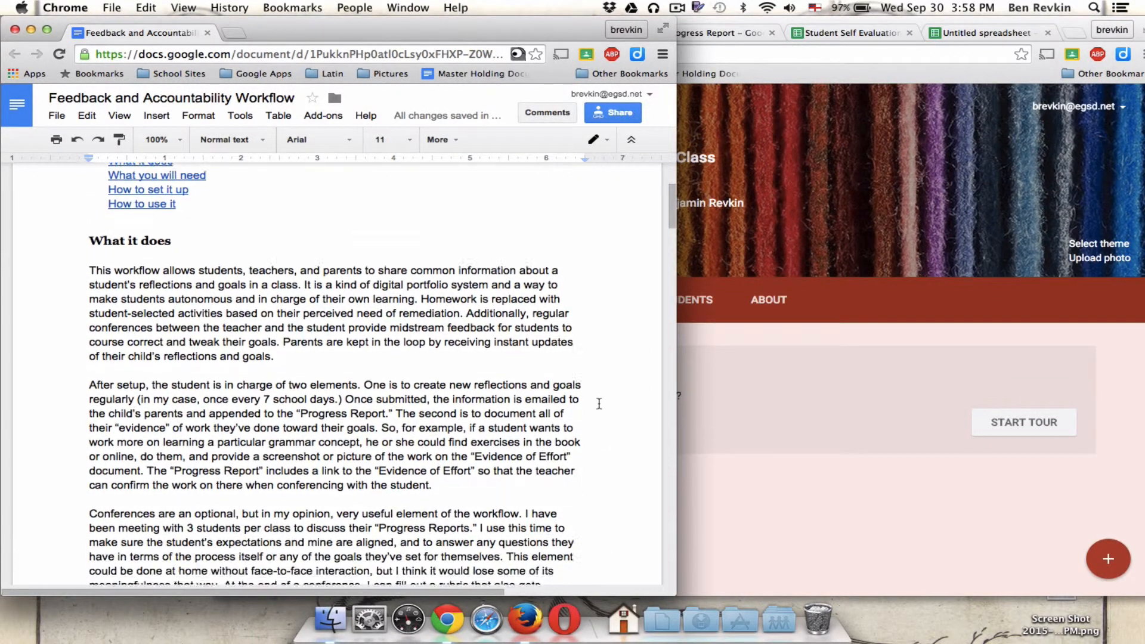
pyautogui.scroll(-5, 599, 404)
pyautogui.scroll(4, 599, 403)
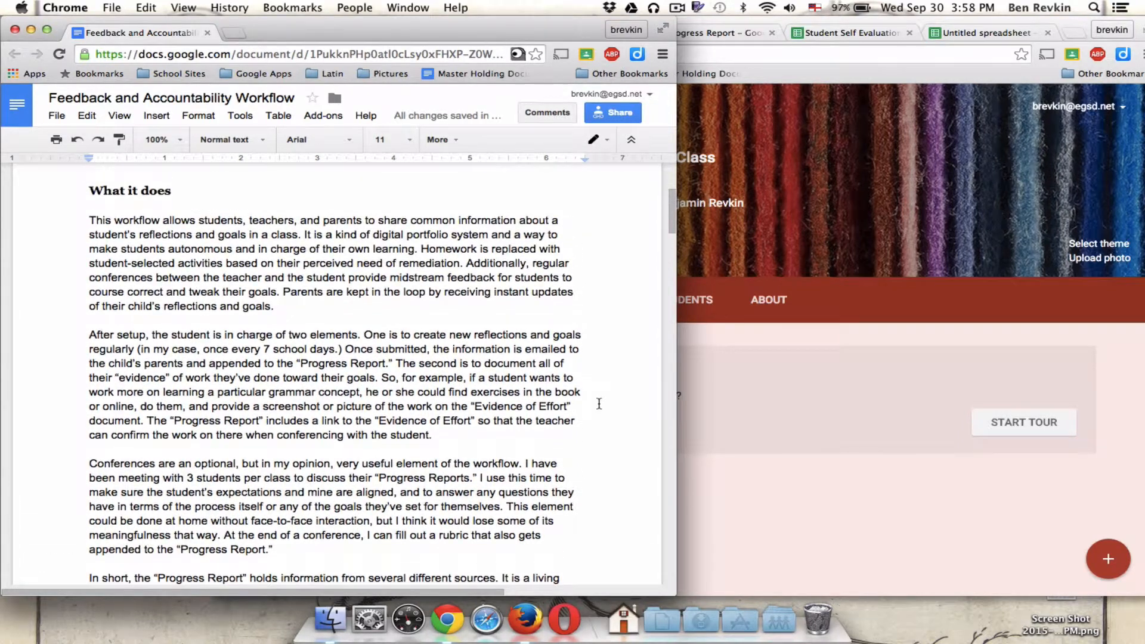
pyautogui.scroll(-7, 599, 404)
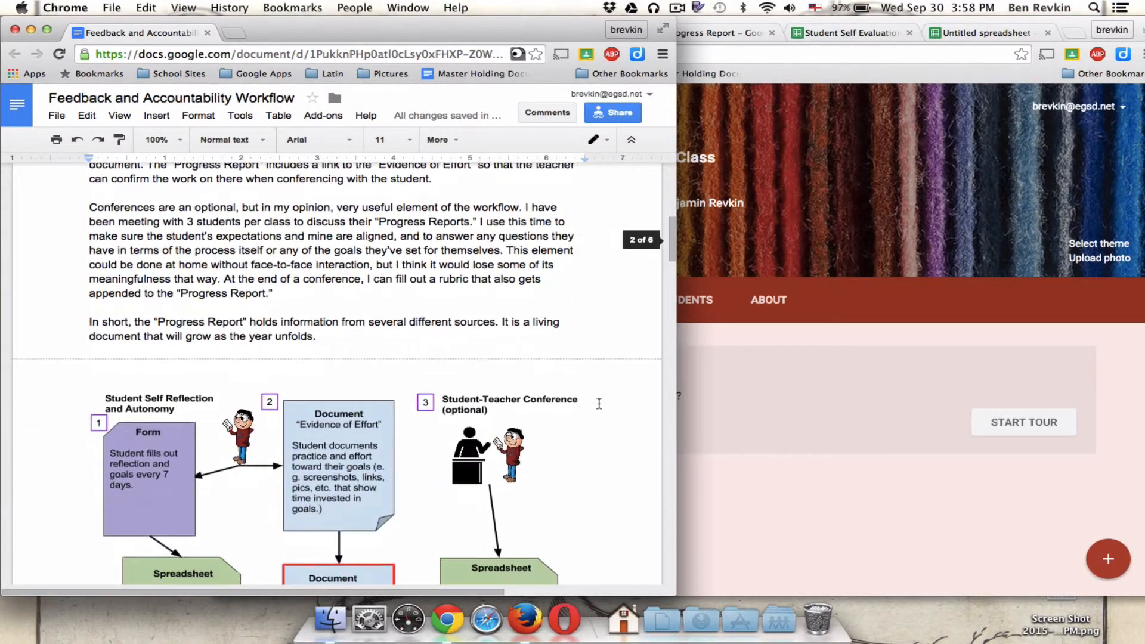
pyautogui.scroll(-3, 599, 404)
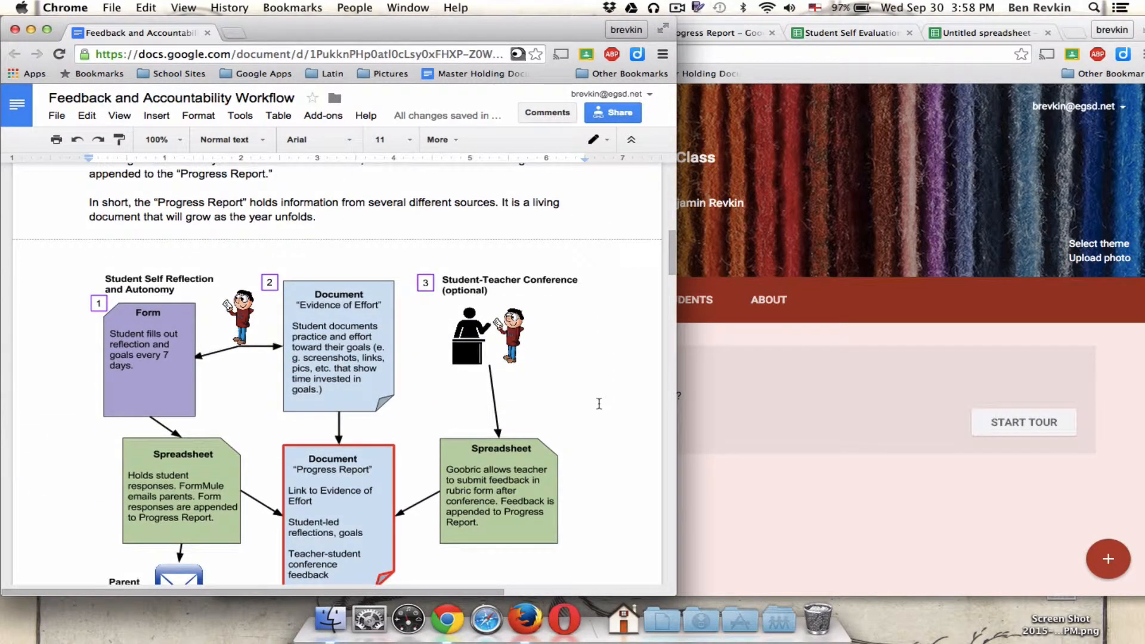
pyautogui.scroll(-2, 599, 404)
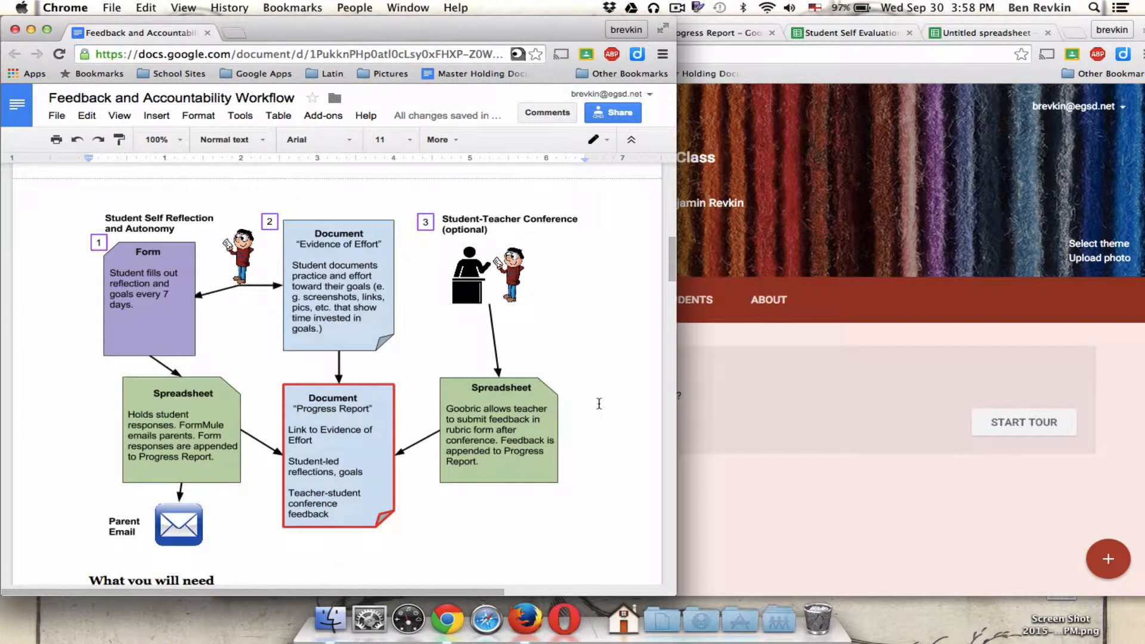
# - Read the "What you will need" list in the workflow document, from Google Classroom through the optional Holding Document
pyautogui.scroll(-10, 600, 403)
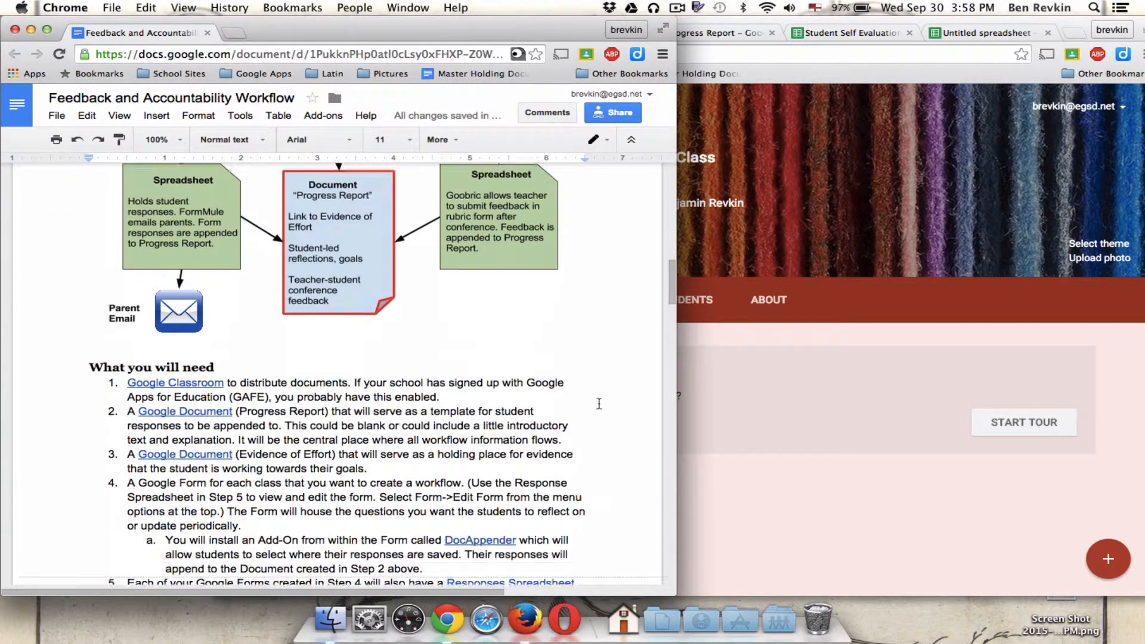
pyautogui.scroll(-1, 599, 404)
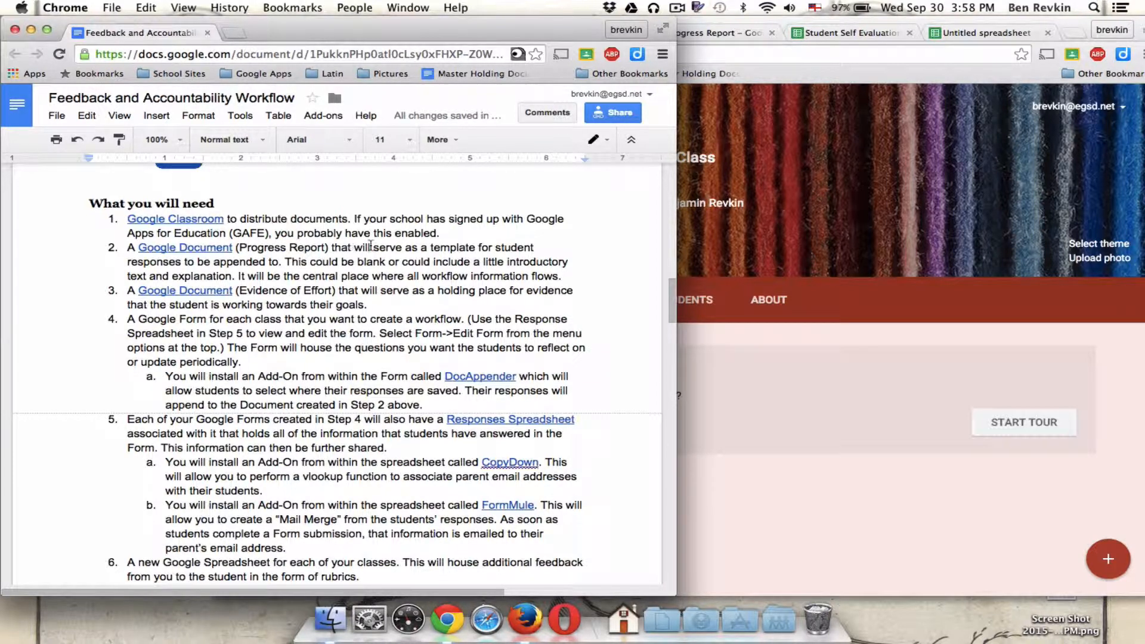
pyautogui.scroll(-1, 370, 245)
pyautogui.scroll(-3, 370, 245)
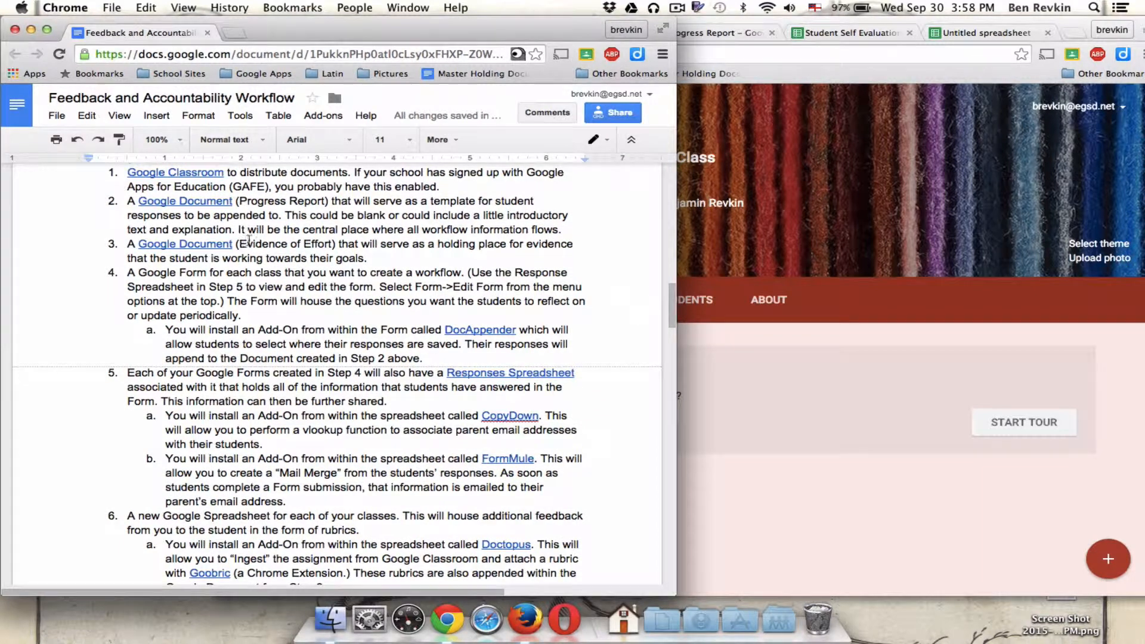
pyautogui.scroll(-5, 354, 246)
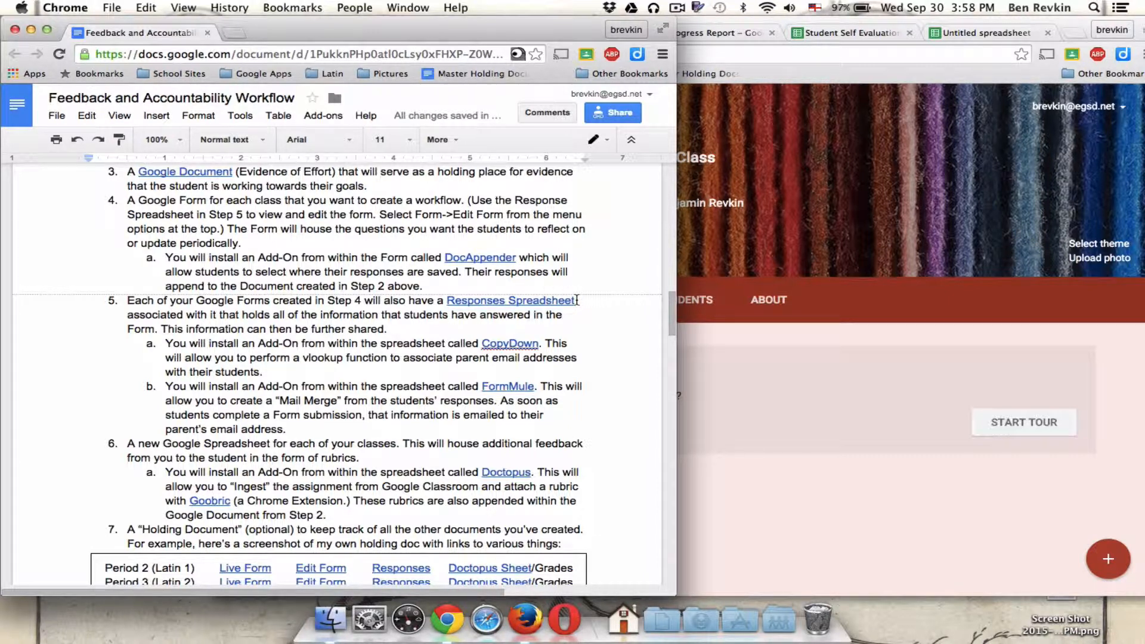
pyautogui.scroll(-6, 576, 300)
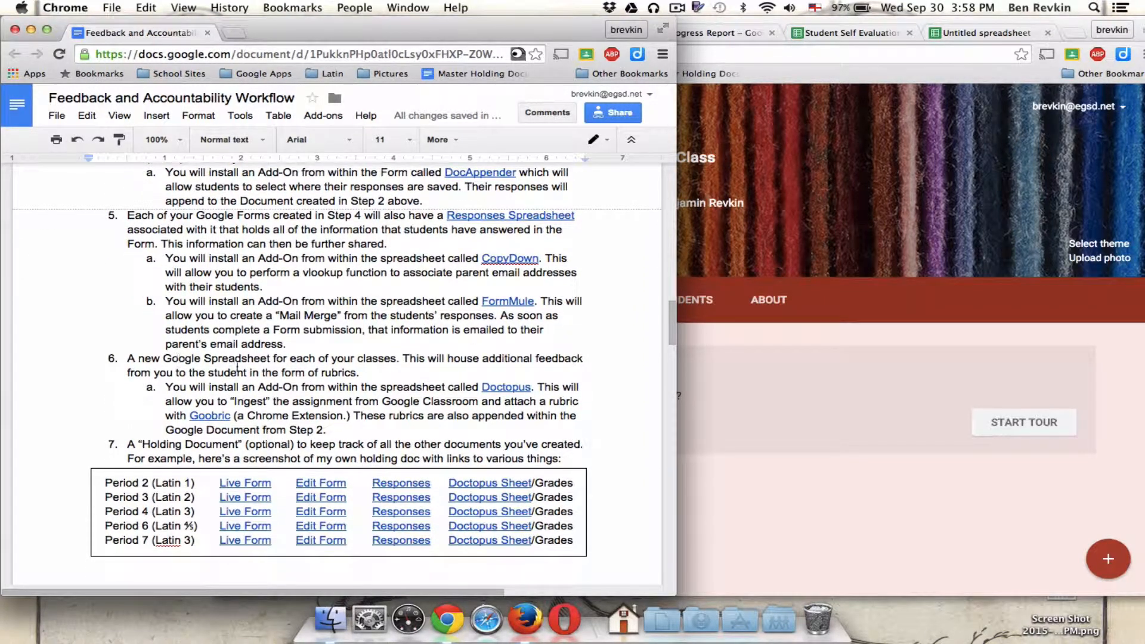
# - Review the Master Holding Document and compare the Evidence of Effort and Progress Report template documents
pyautogui.click(745, 398)
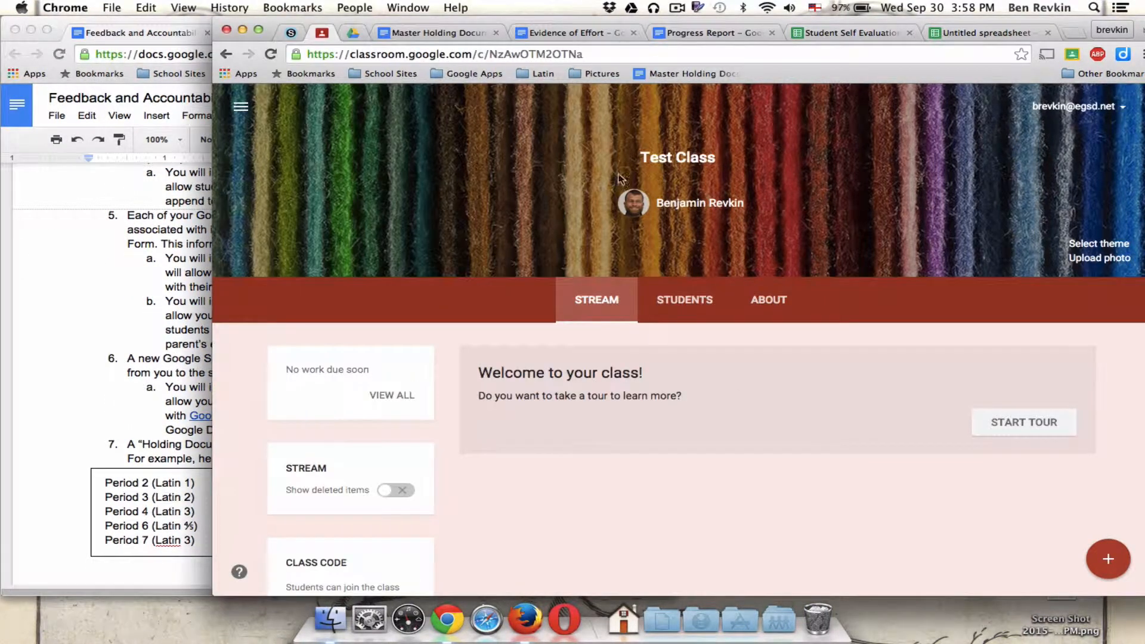
pyautogui.click(455, 36)
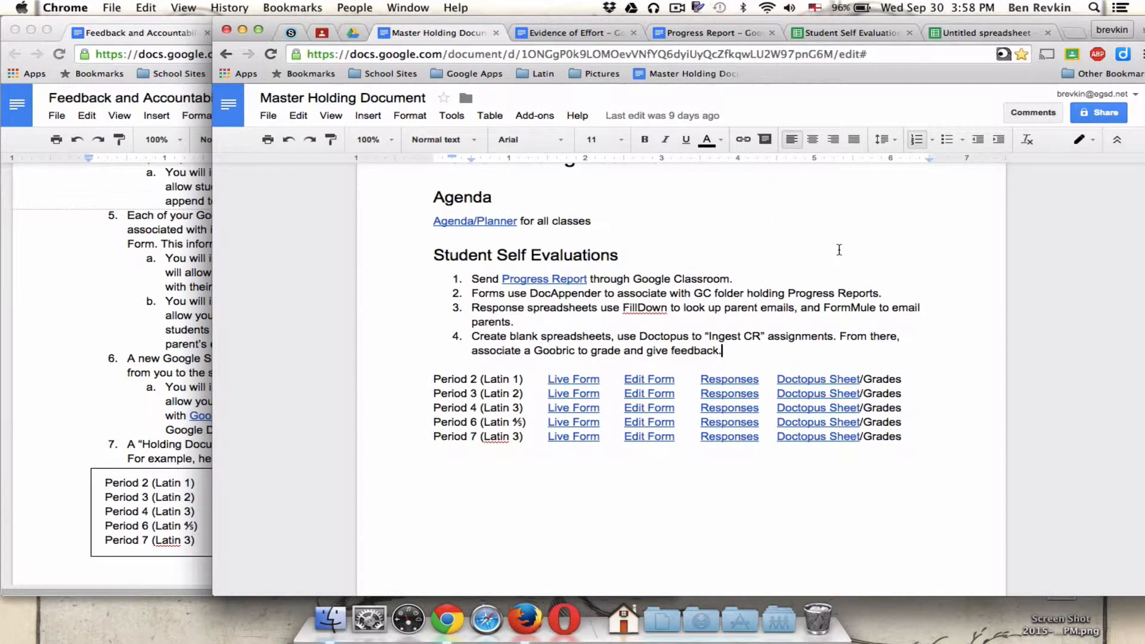
pyautogui.click(547, 36)
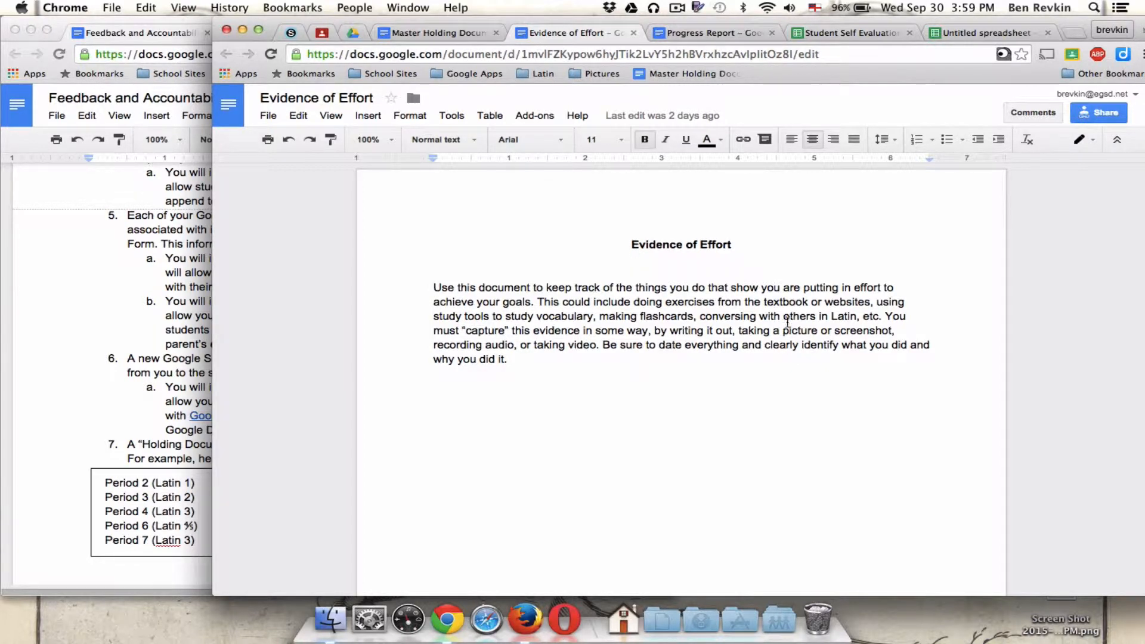
pyautogui.click(710, 36)
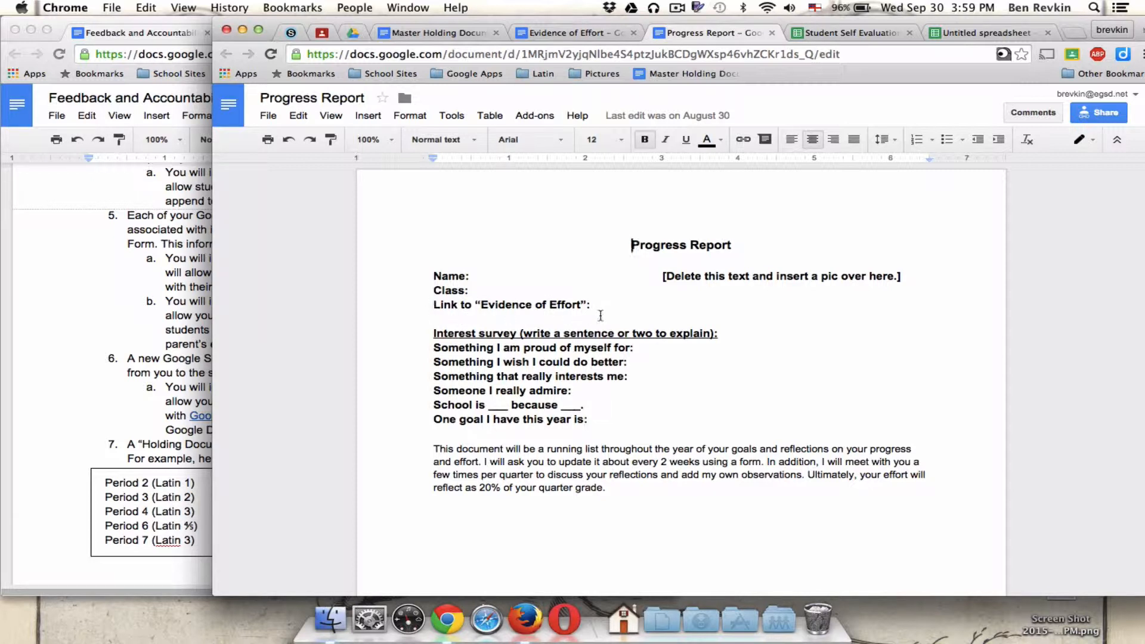
pyautogui.click(567, 37)
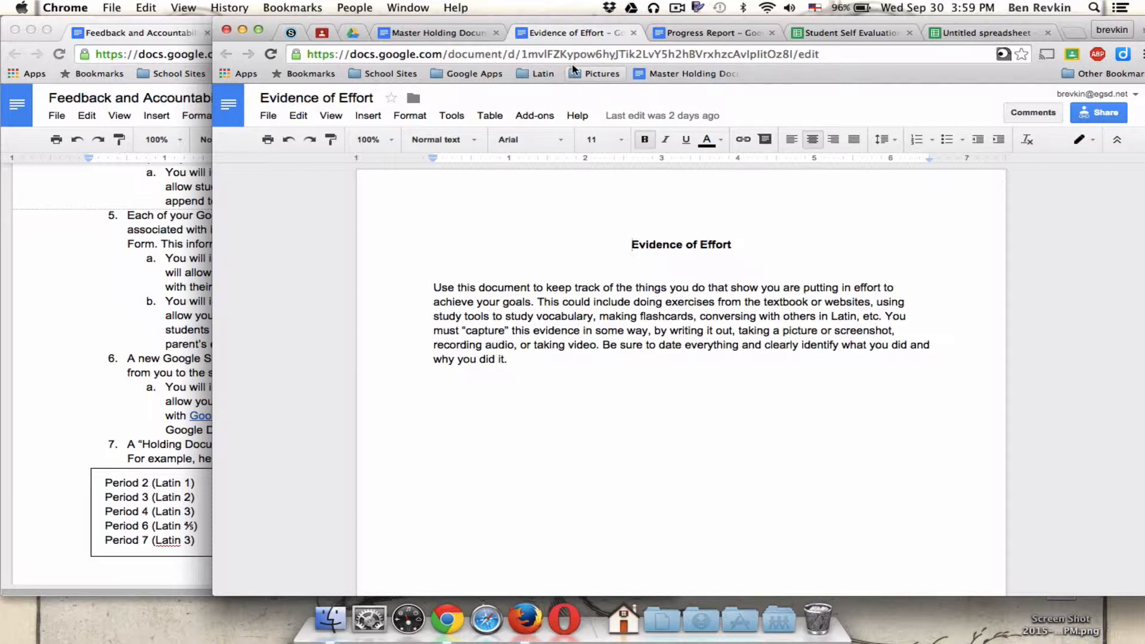
pyautogui.click(709, 33)
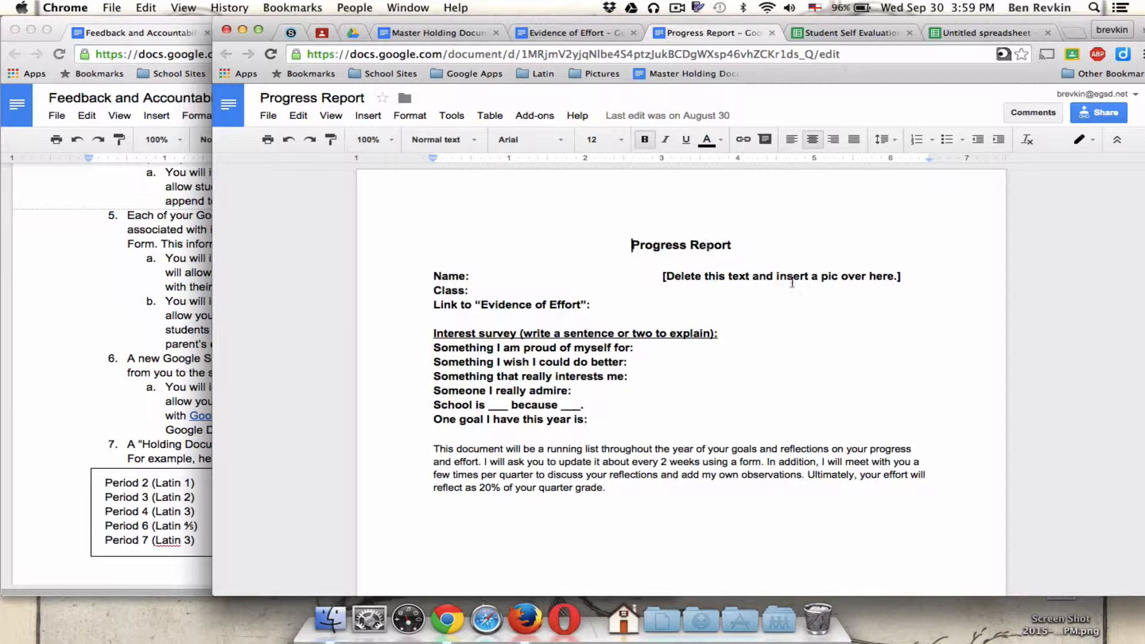
# - Open the form linked to the Student Self Evaluation Form (Responses) spreadsheet for editing
pyautogui.click(832, 37)
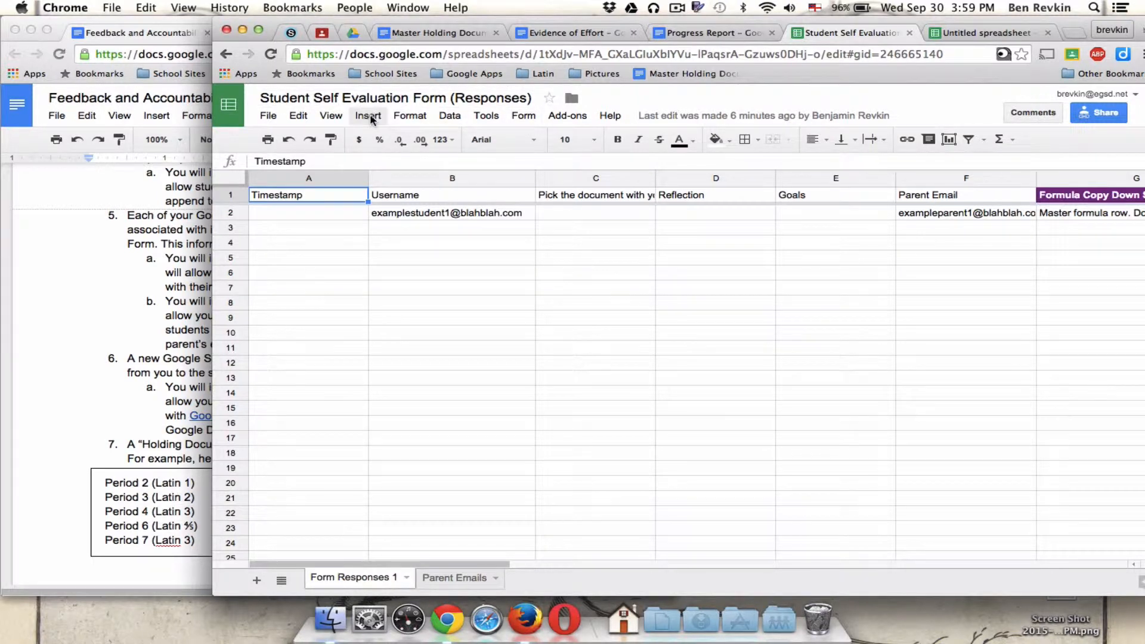
pyautogui.click(522, 115)
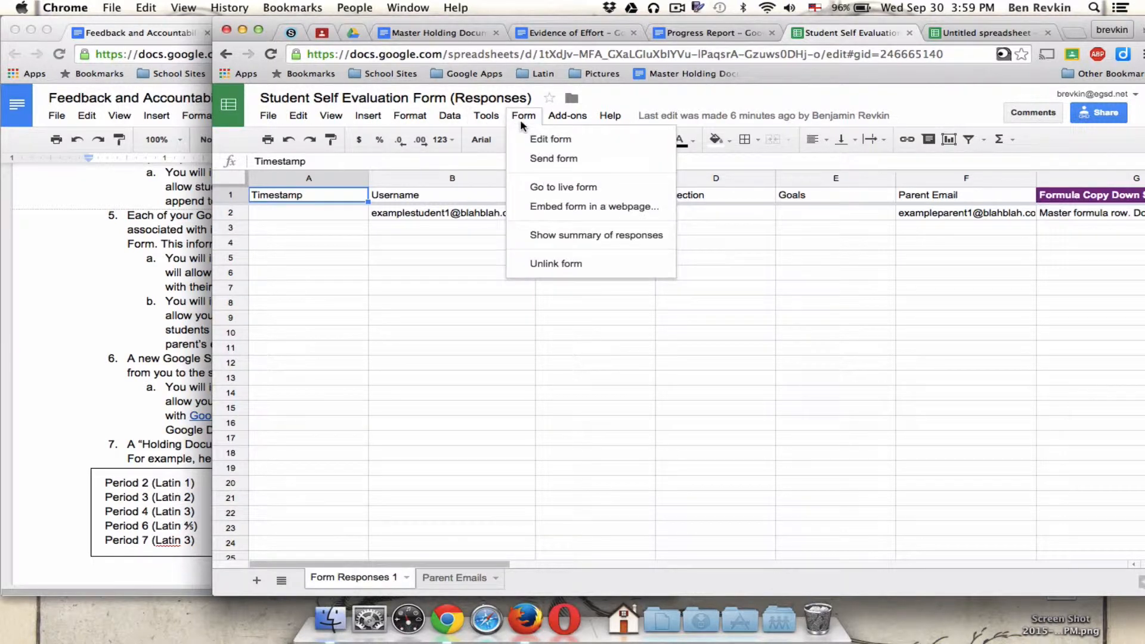
pyautogui.click(618, 145)
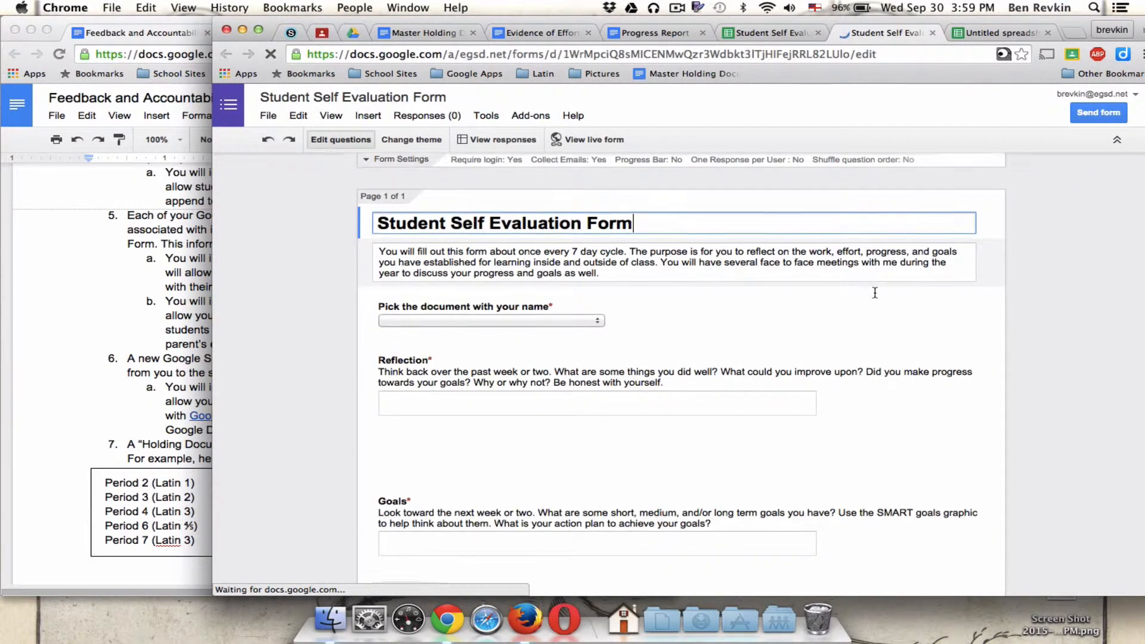
# - Examine the Student Self Evaluation Form's questions and settings, including the options of the "Pick the document with your name" question
pyautogui.scroll(-3, 875, 292)
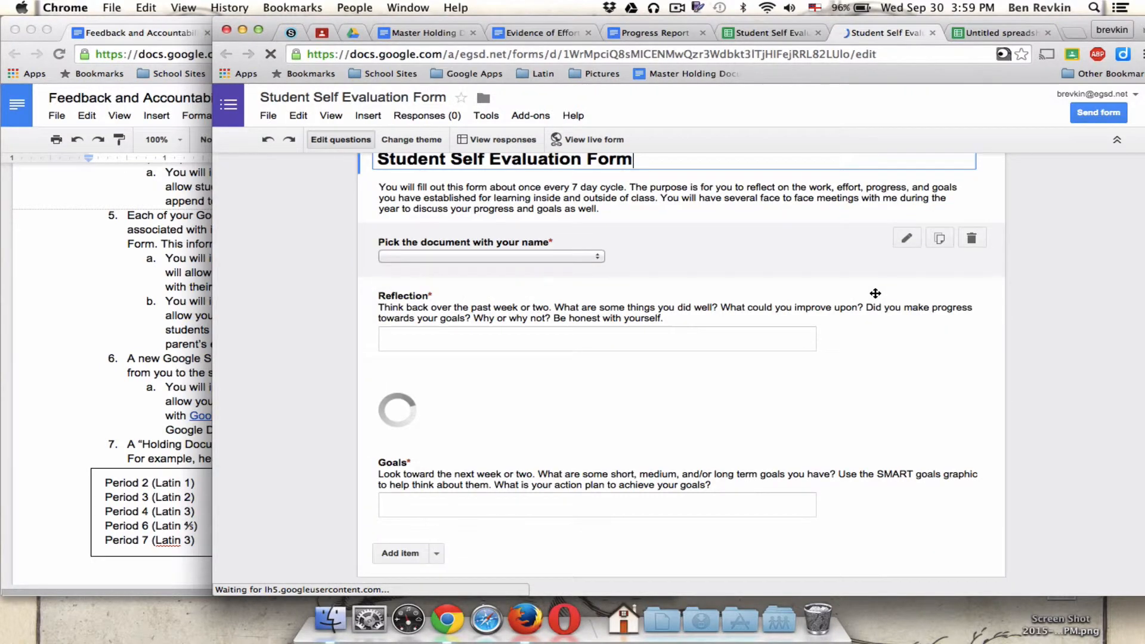
pyautogui.scroll(3, 875, 293)
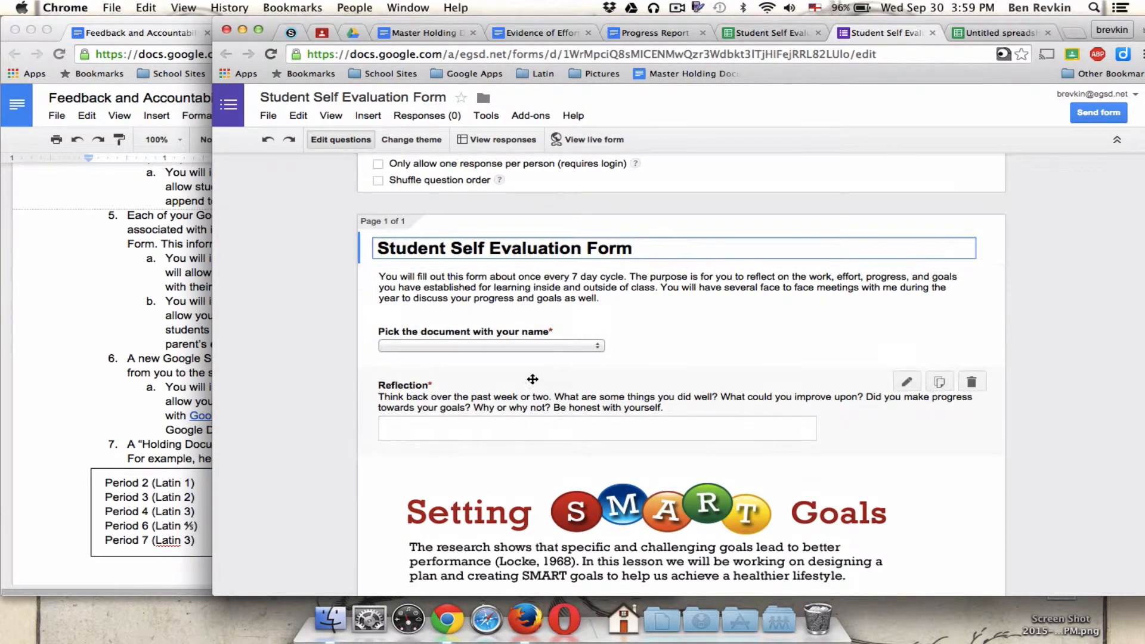
pyautogui.click(577, 347)
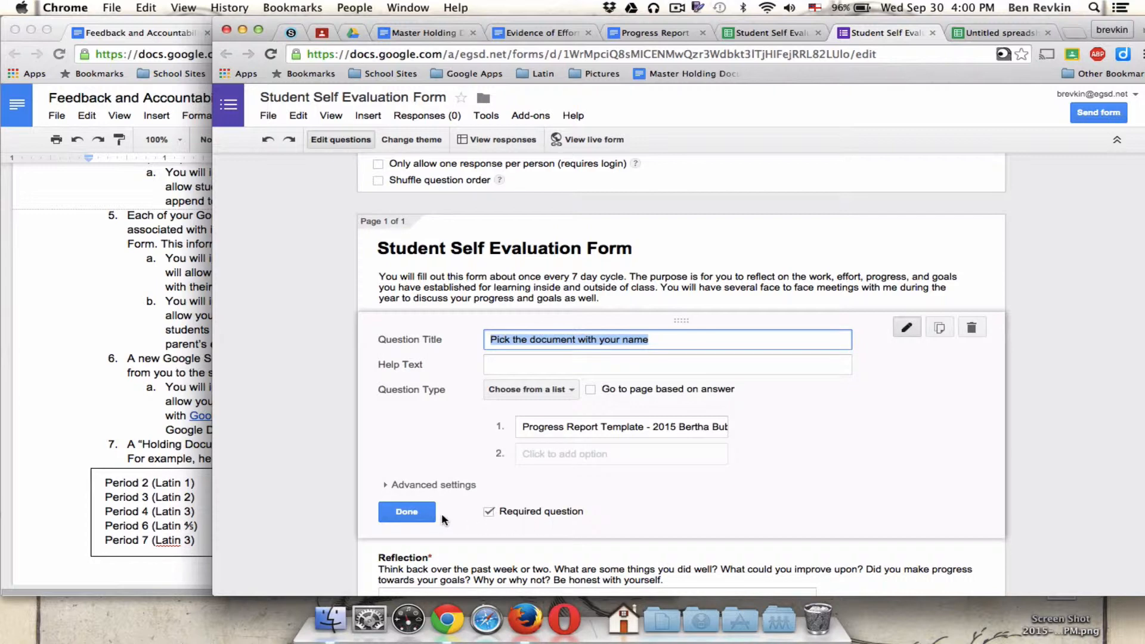
pyautogui.click(407, 511)
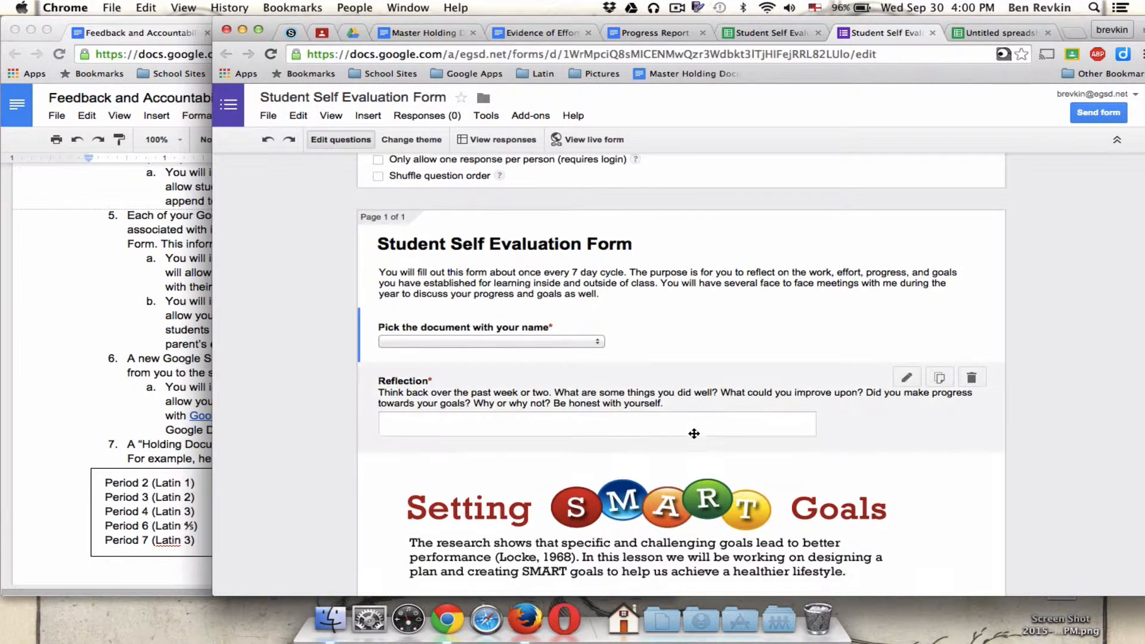
pyautogui.scroll(-5, 694, 433)
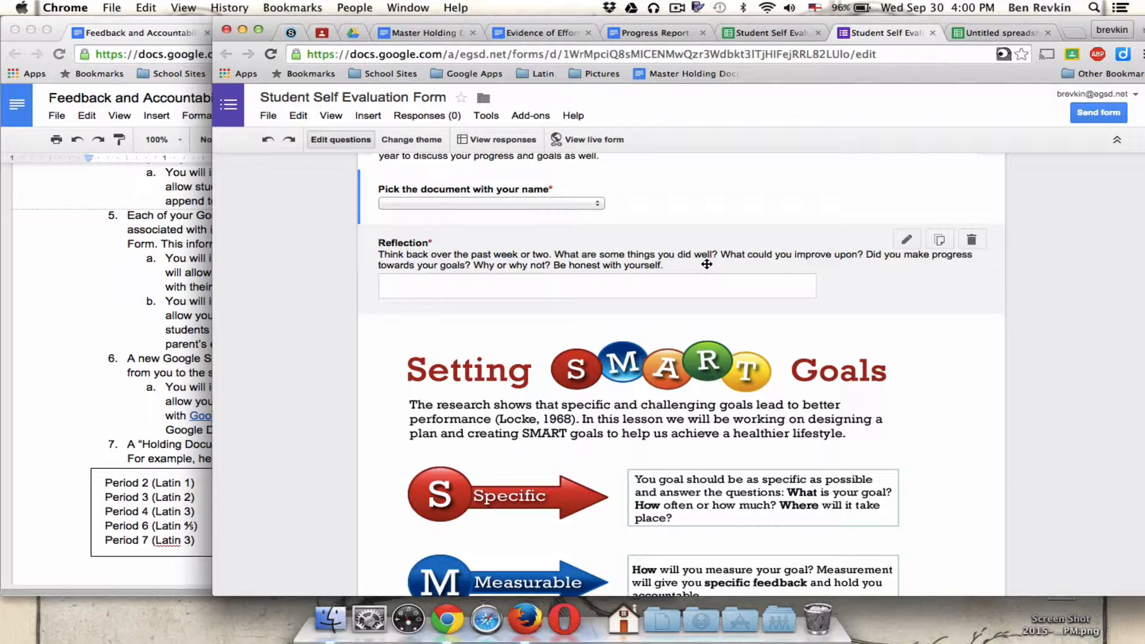
pyautogui.scroll(-15, 706, 264)
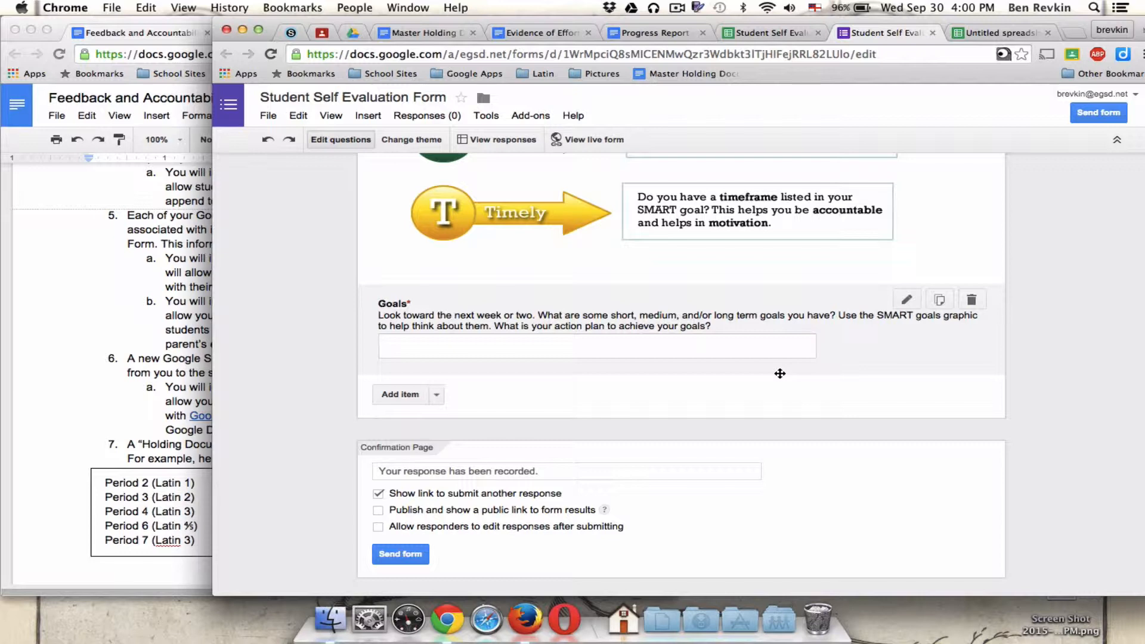
pyautogui.scroll(18, 779, 373)
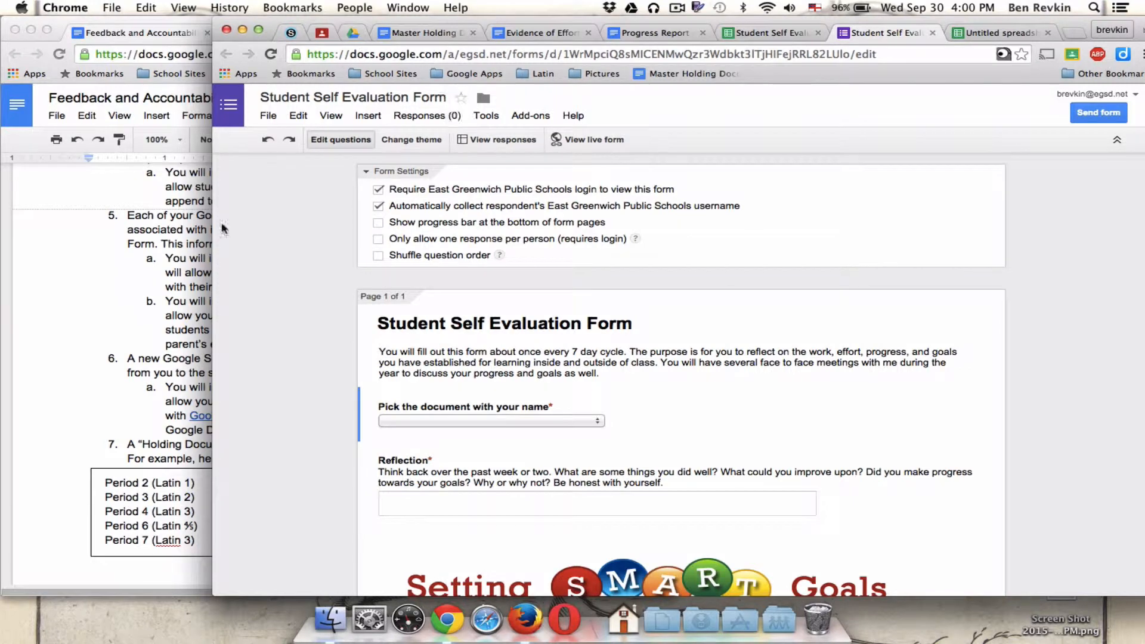
# - Return to the workflow document and read the "How to set it up" instructions
pyautogui.click(134, 303)
pyautogui.scroll(-10, 328, 323)
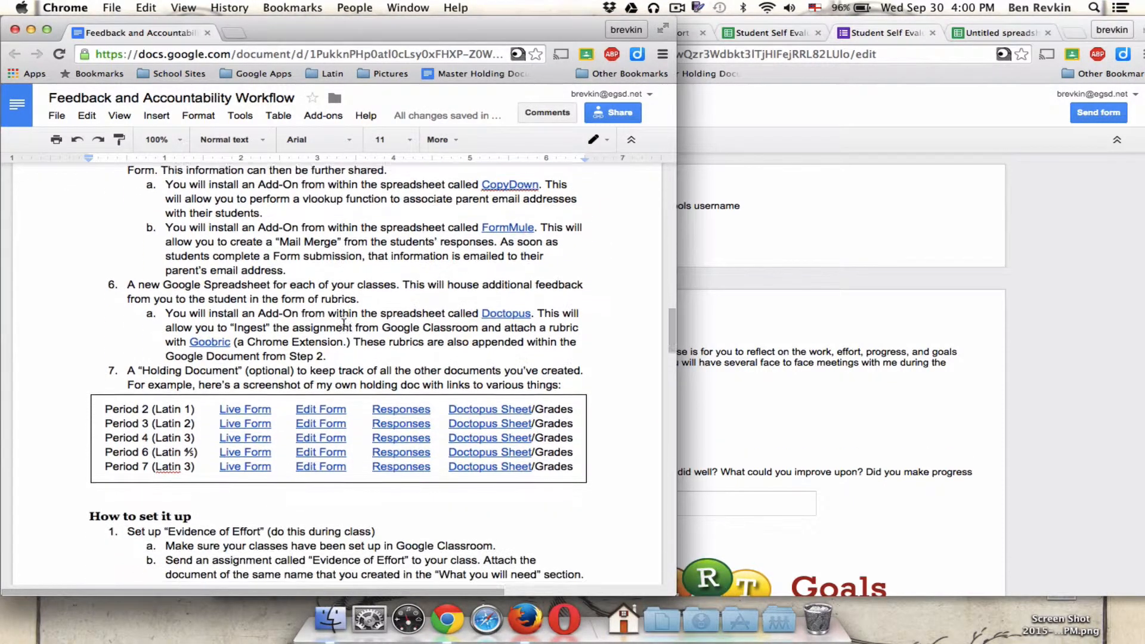
pyautogui.scroll(-4, 344, 325)
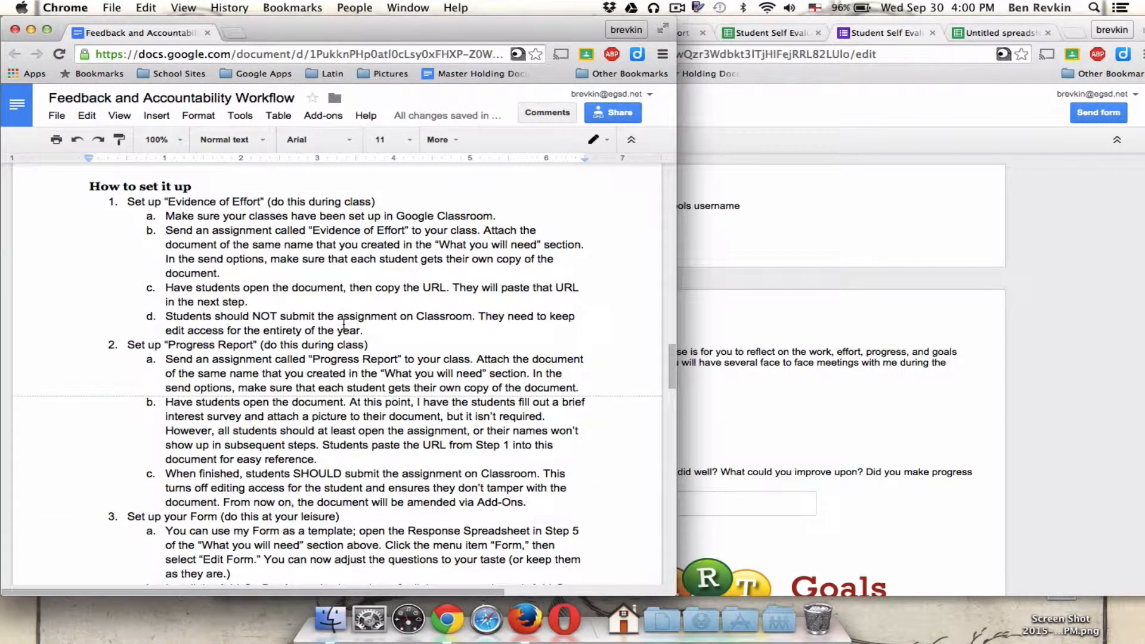
# - Review the Master Holding Document's Student Self Evaluations notes and its table of links for each class period
pyautogui.click(770, 276)
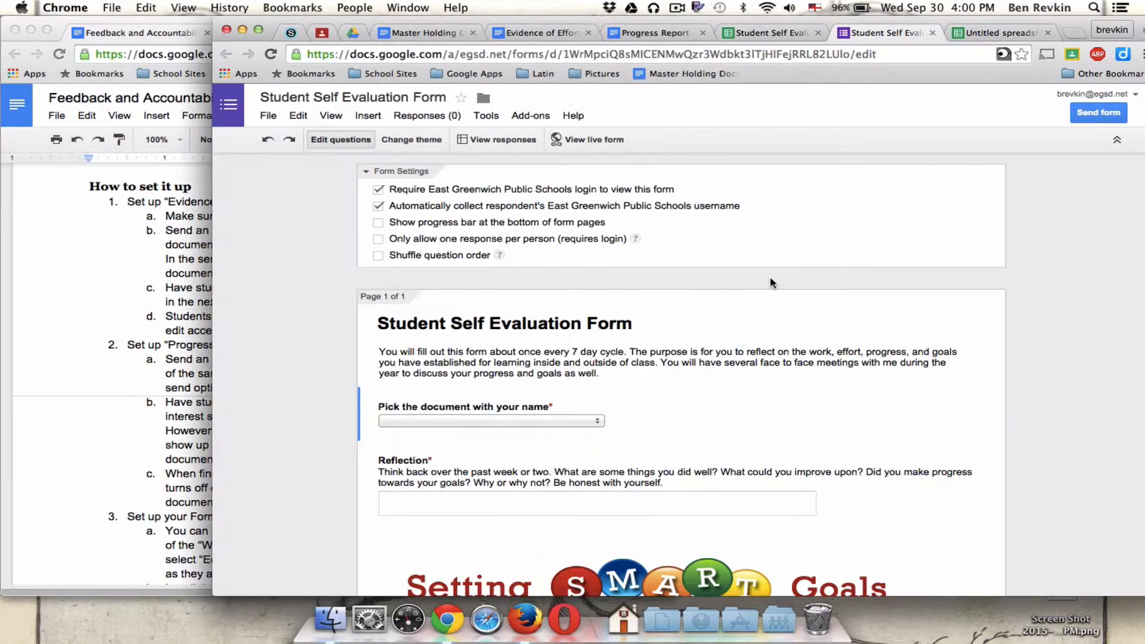
pyautogui.click(421, 33)
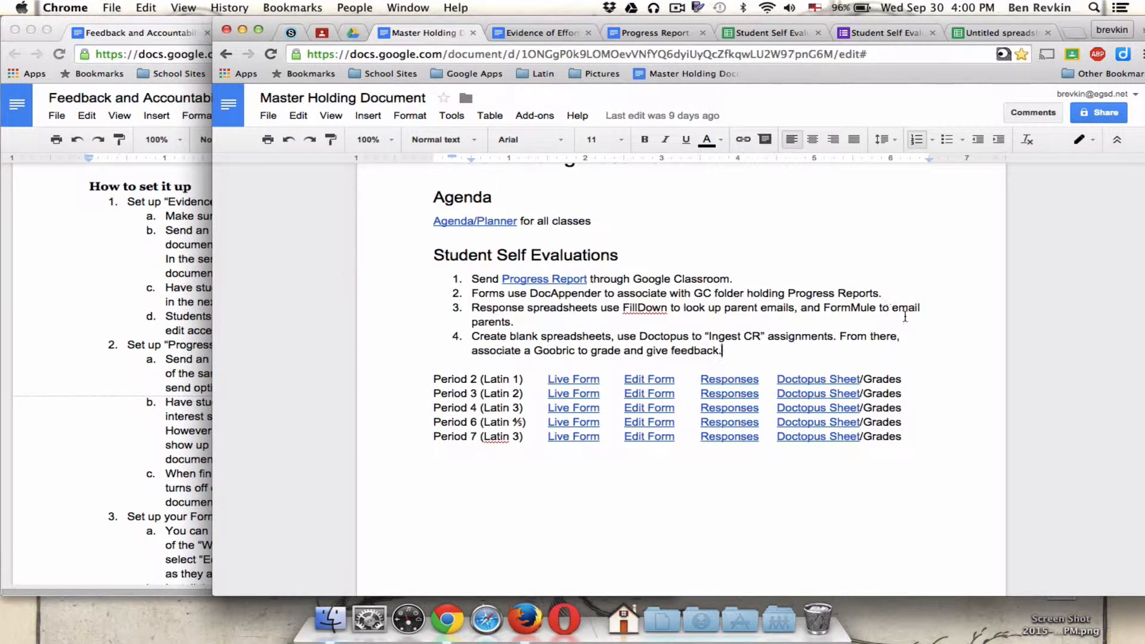
pyautogui.scroll(3, 904, 316)
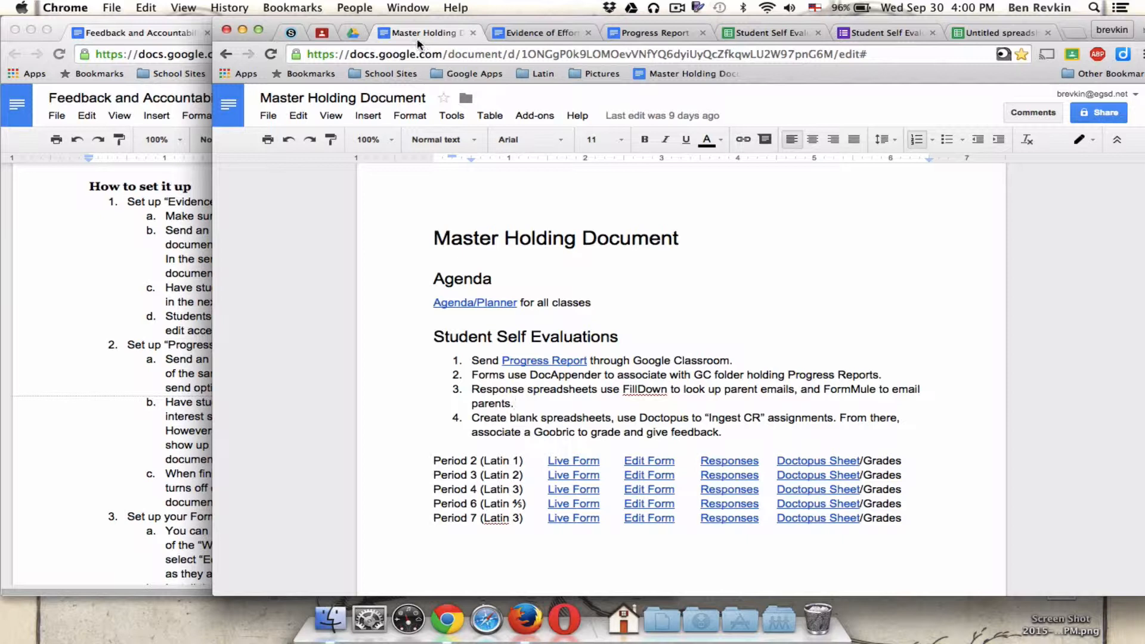
pyautogui.scroll(-4, 714, 265)
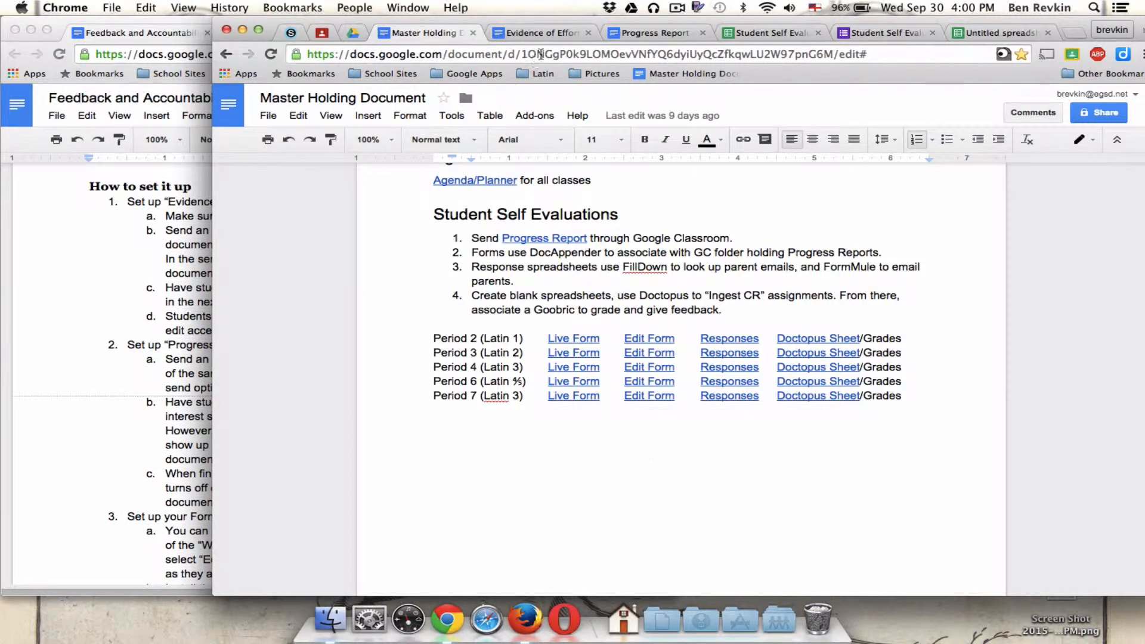
# - Check the Evidence of Effort document against the setup instructions and switch to the Test Class stream in Google Classroom
pyautogui.click(537, 34)
pyautogui.click(184, 349)
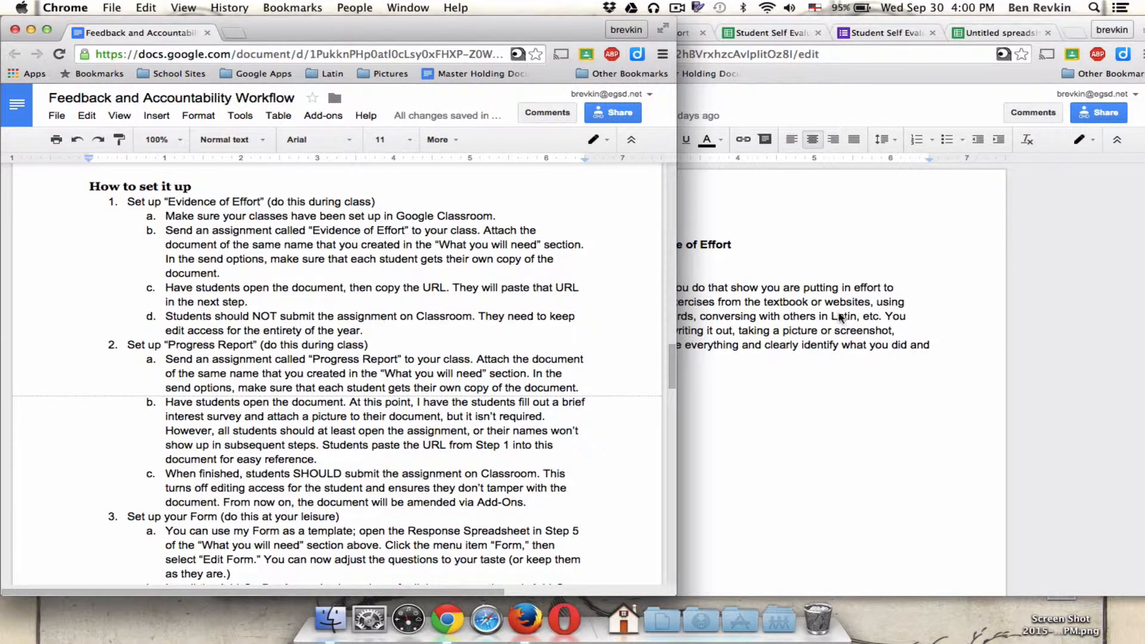
pyautogui.click(930, 343)
pyautogui.click(322, 37)
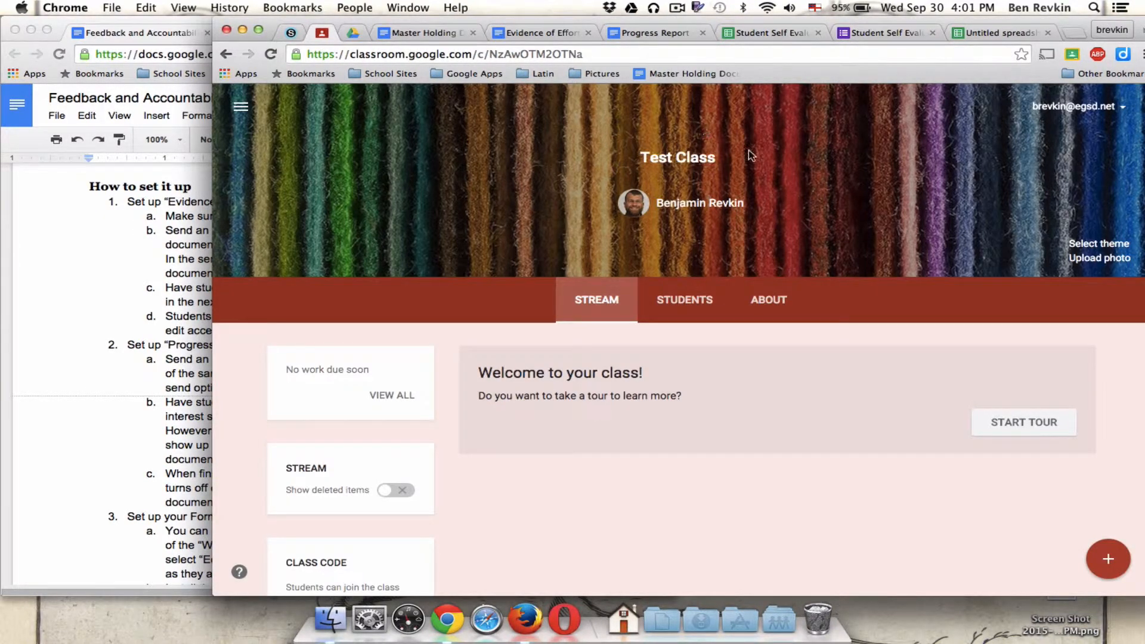
# - Create an assignment titled "Evidence of Effort" for the Test Class and check its due date options
pyautogui.scroll(-3, 873, 232)
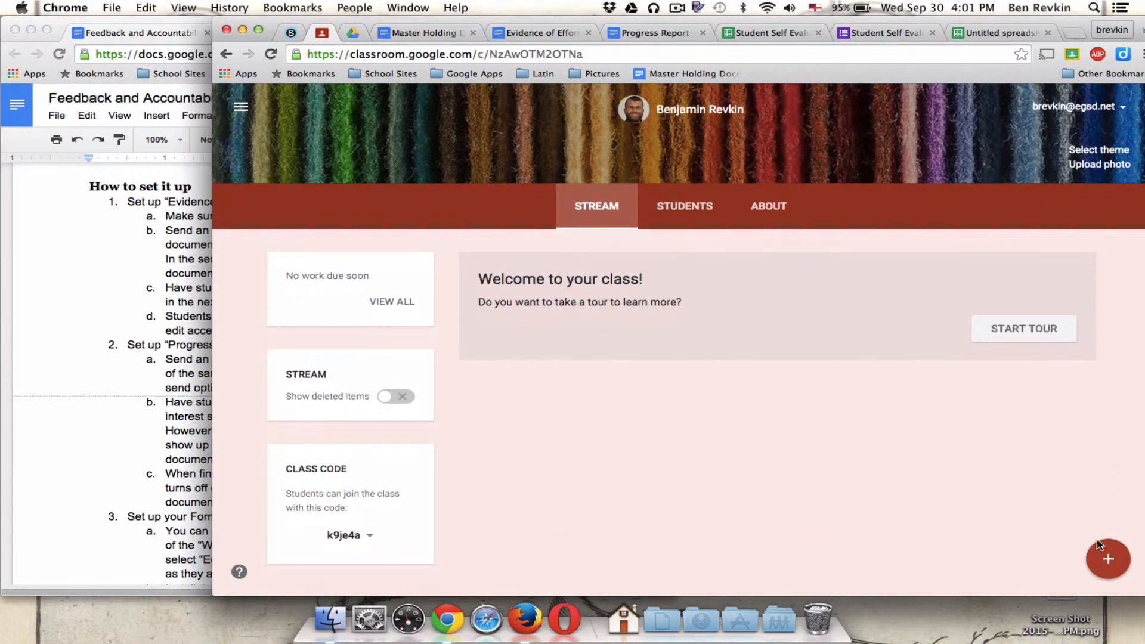
pyautogui.moveTo(1101, 552)
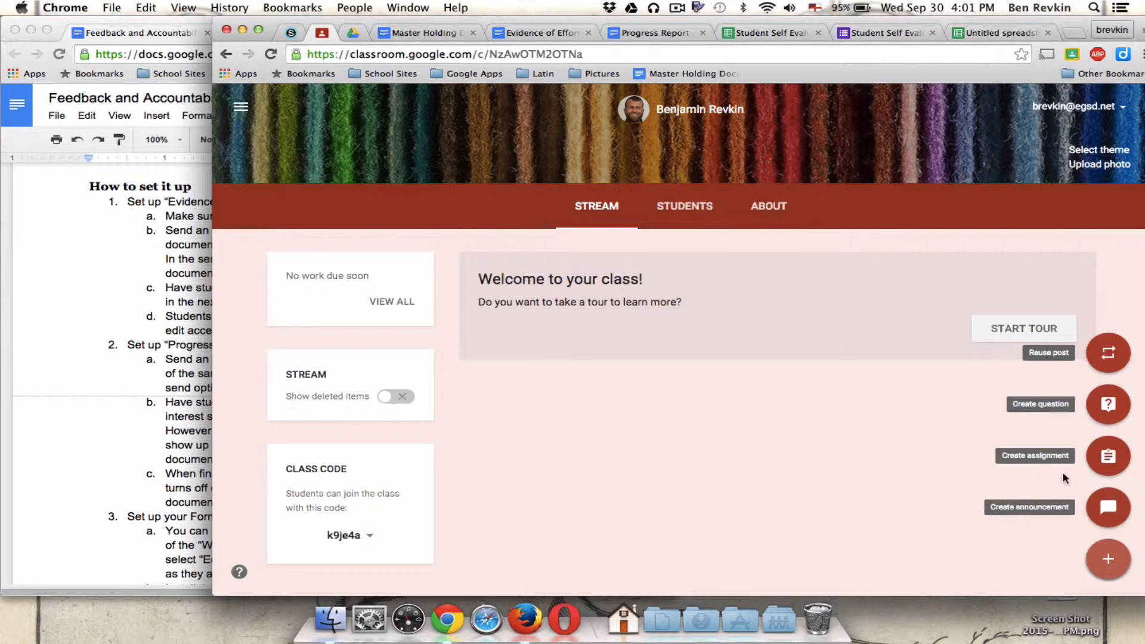
pyautogui.click(1105, 461)
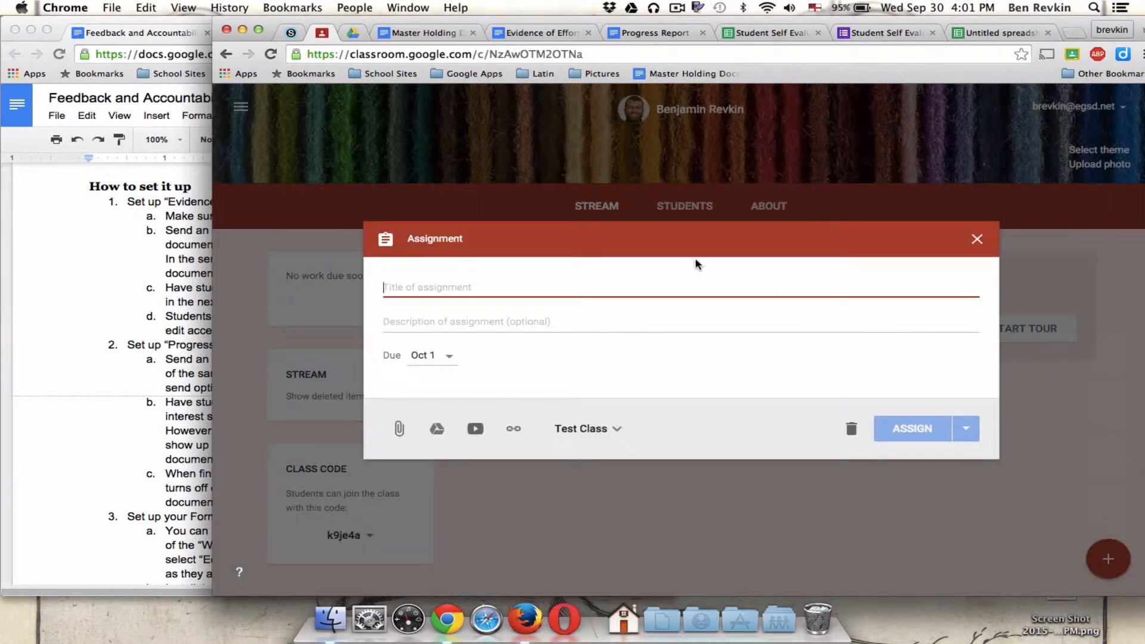
pyautogui.write('E')
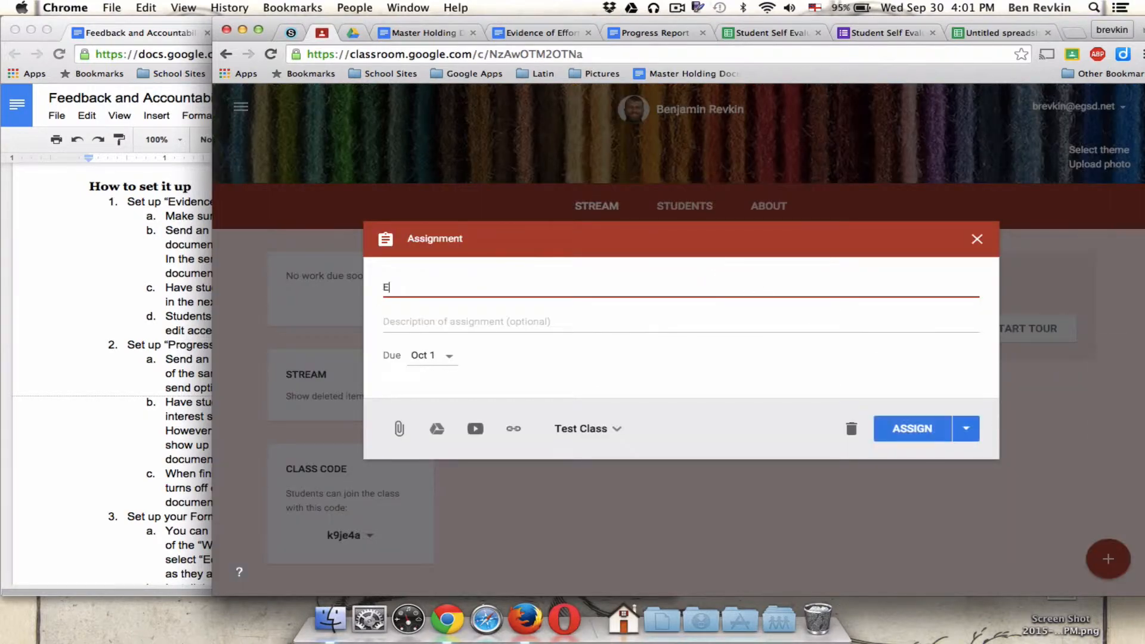
pyautogui.write('vidence of Effort')
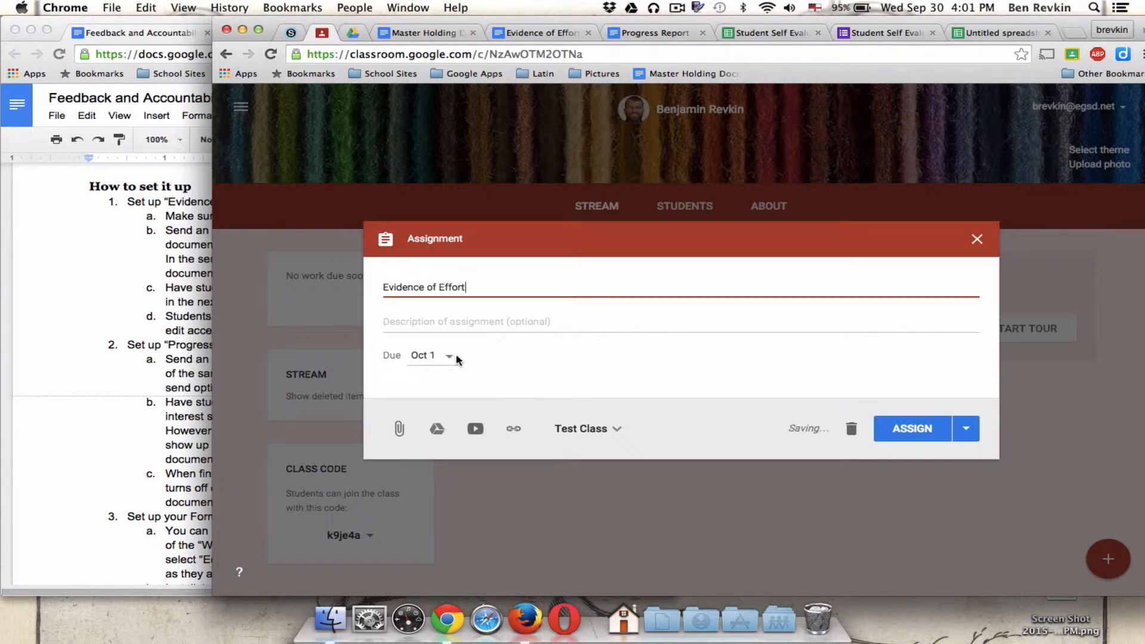
pyautogui.click(451, 356)
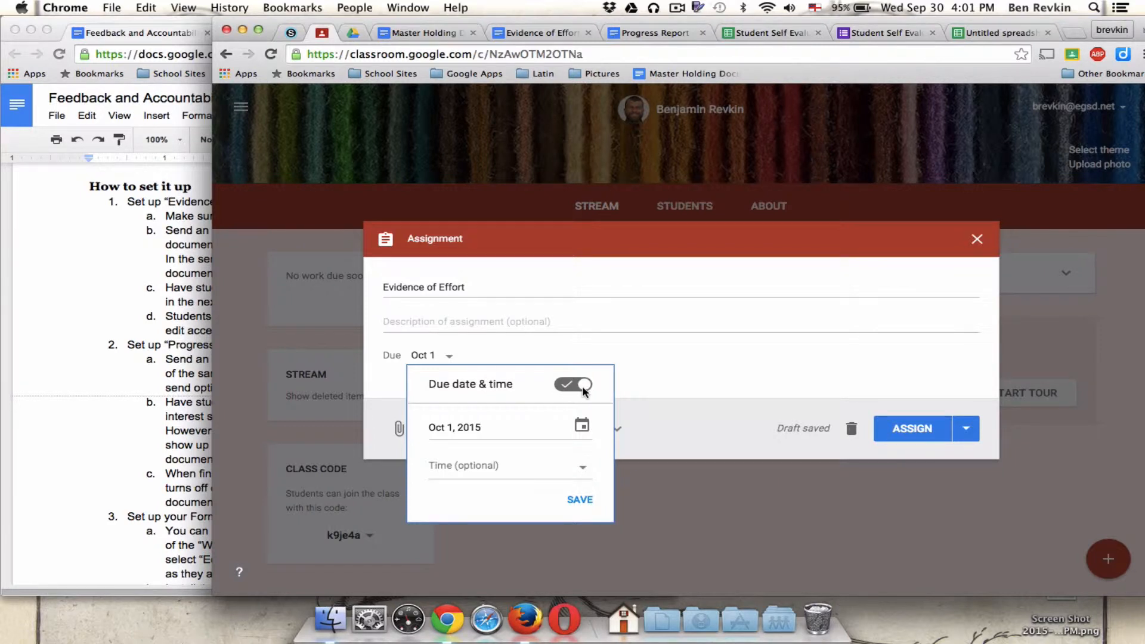
pyautogui.click(626, 390)
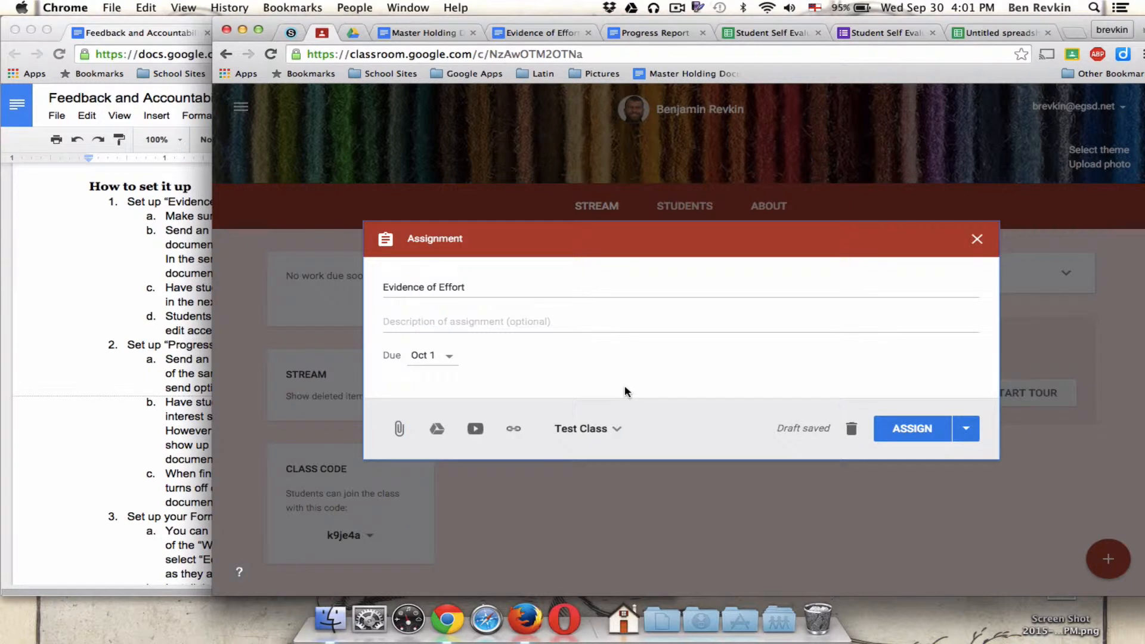
# - Attach the Evidence of Effort document from Google Drive to the assignment by searching for "evidence"
pyautogui.click(437, 430)
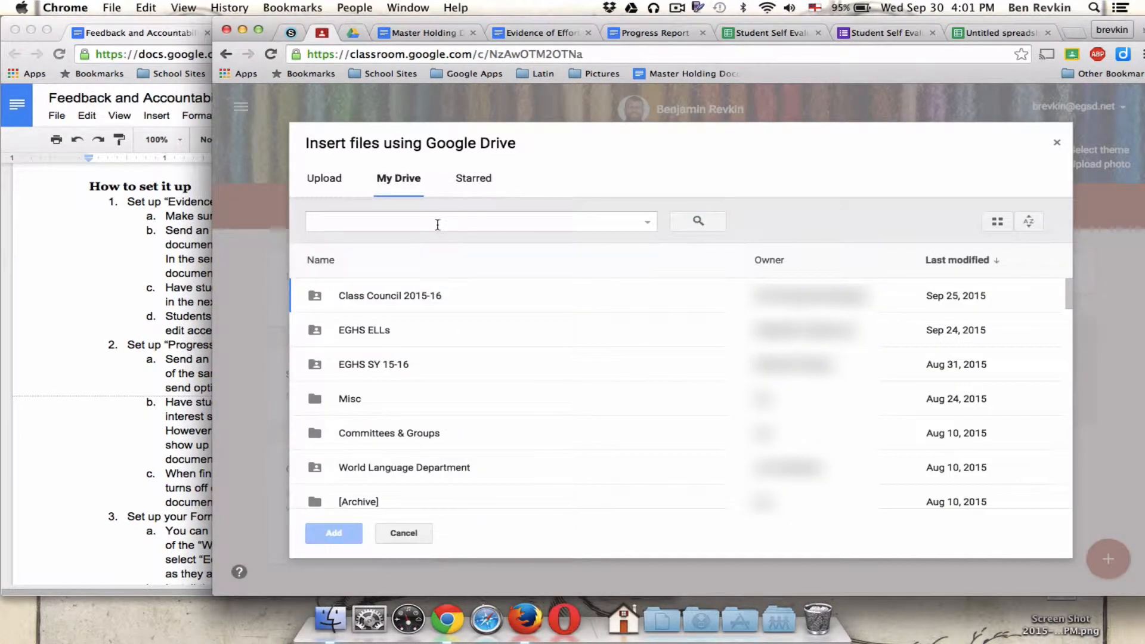
pyautogui.click(437, 223)
pyautogui.write('ev')
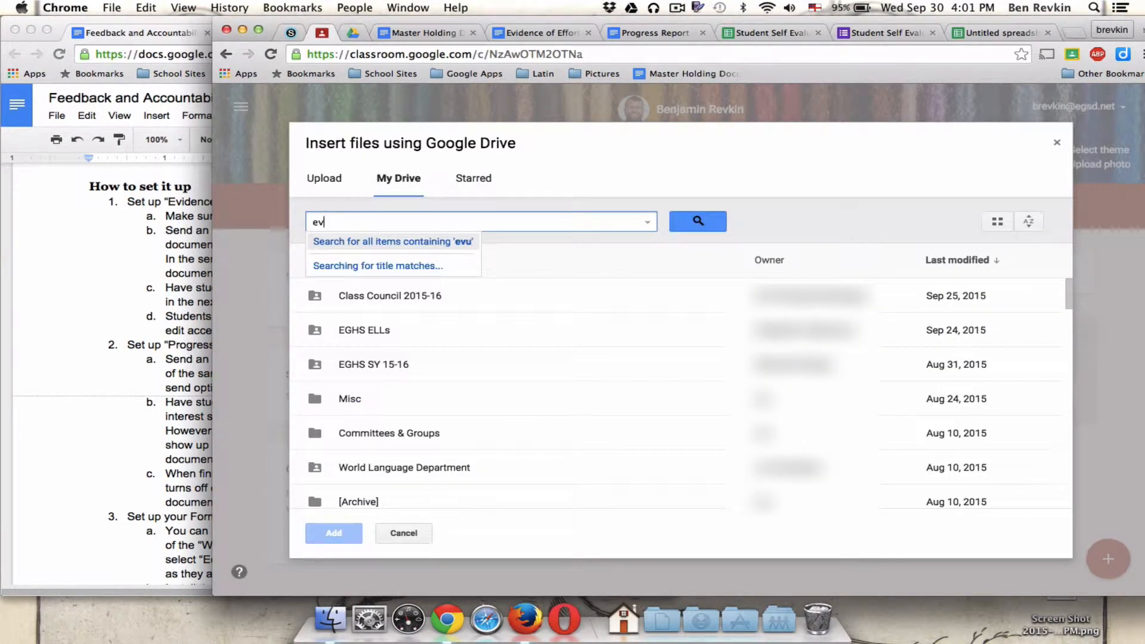
pyautogui.write('idence')
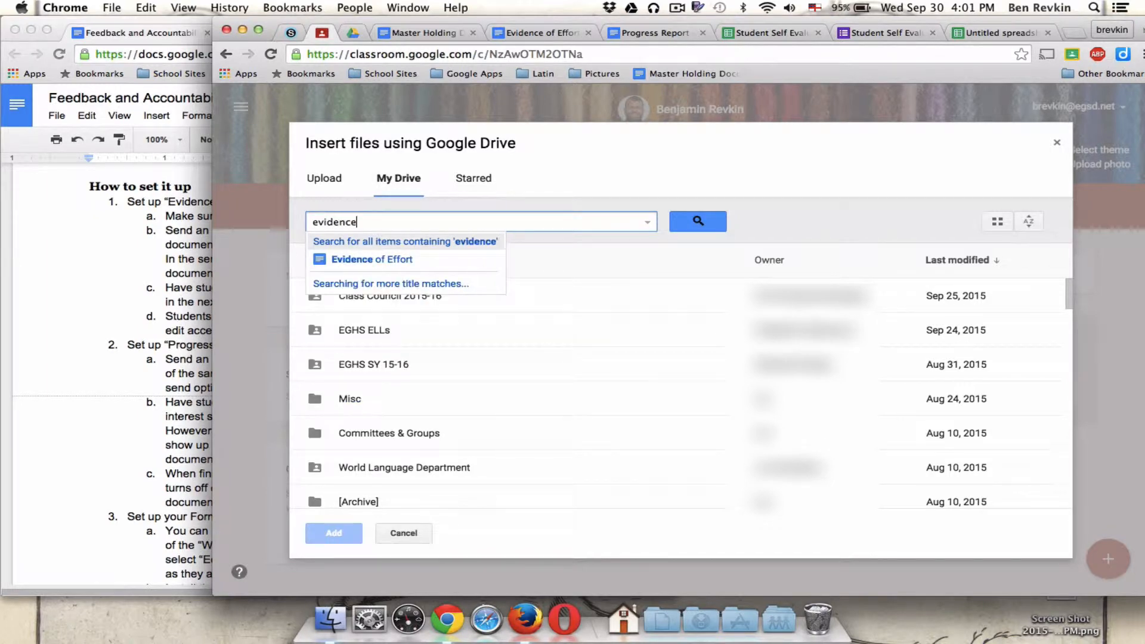
pyautogui.click(427, 260)
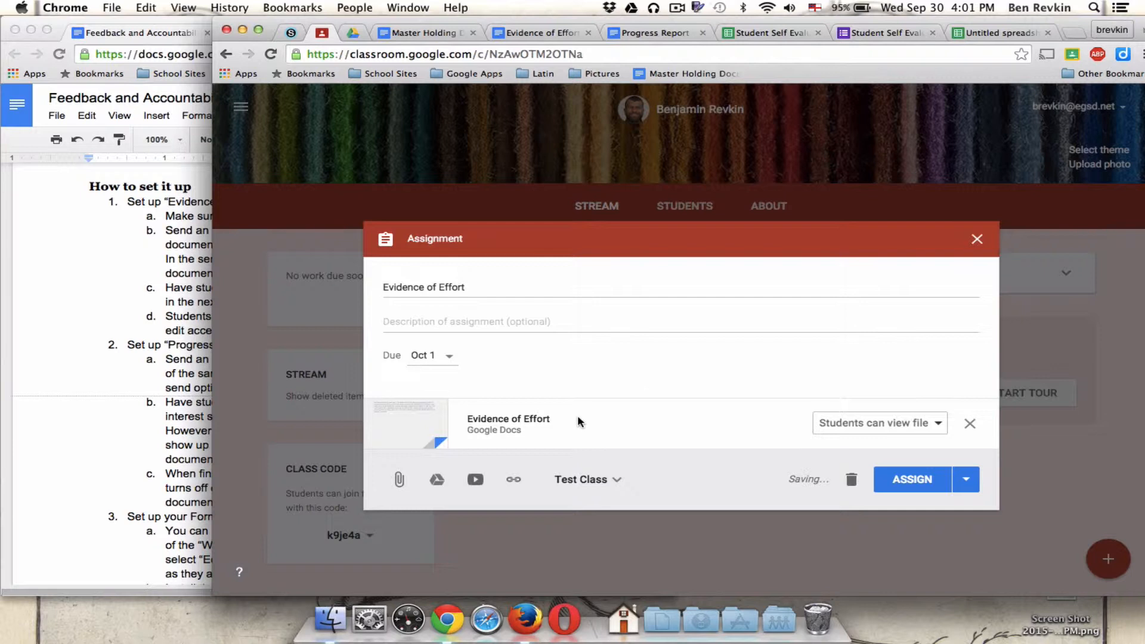
# - Set the attached Evidence of Effort document to make a copy for each student and leave the assignment as a draft
pyautogui.click(938, 429)
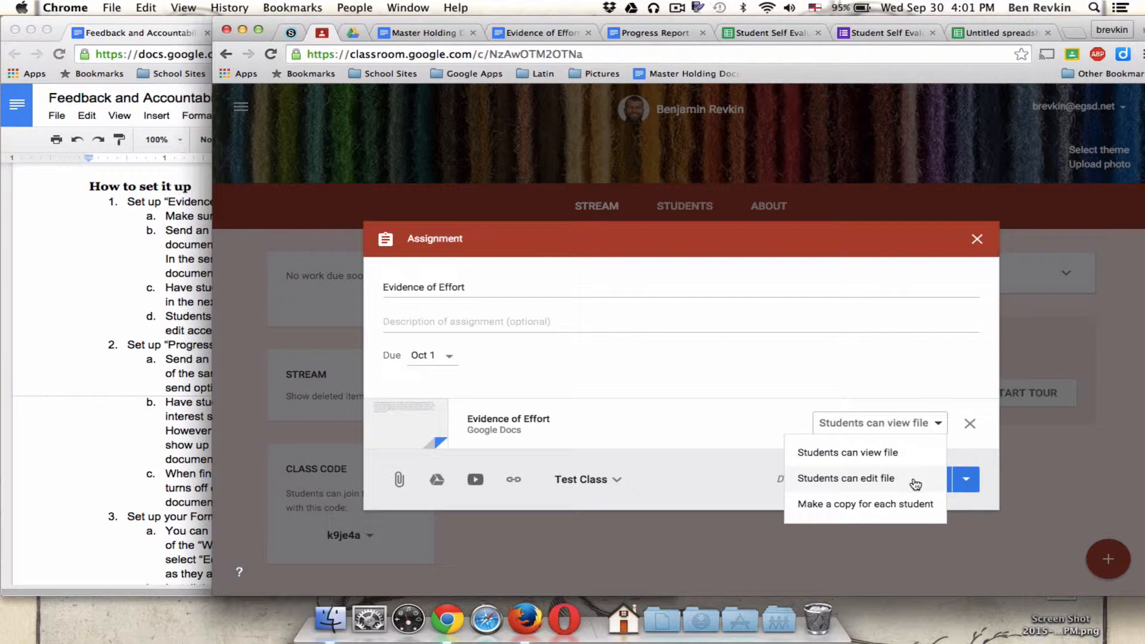
pyautogui.click(923, 514)
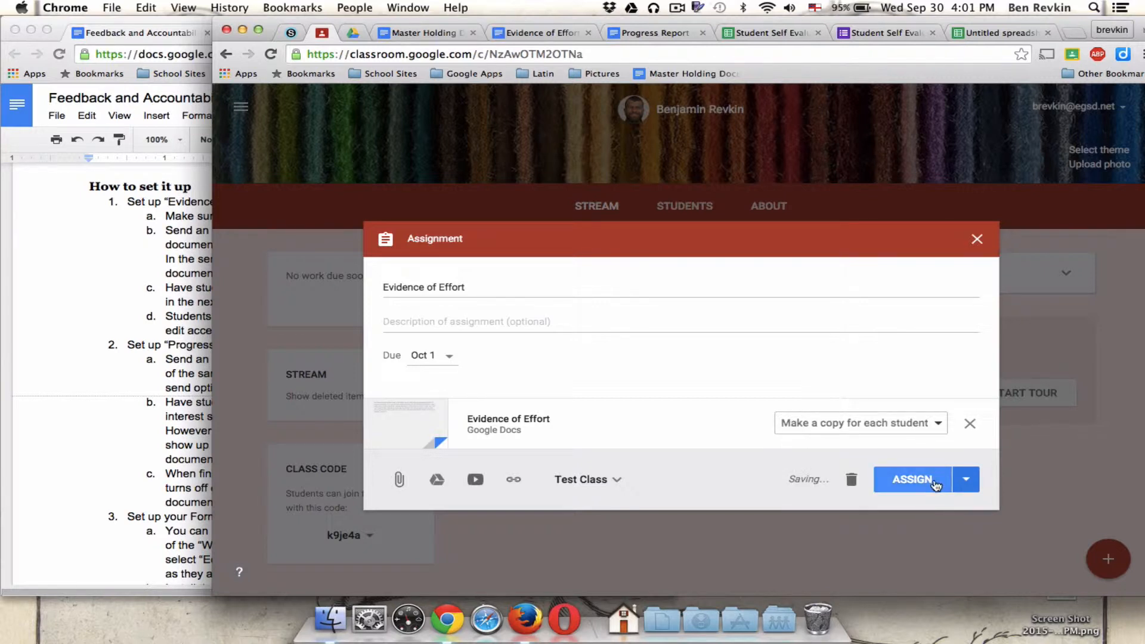
pyautogui.click(966, 484)
pyautogui.click(981, 469)
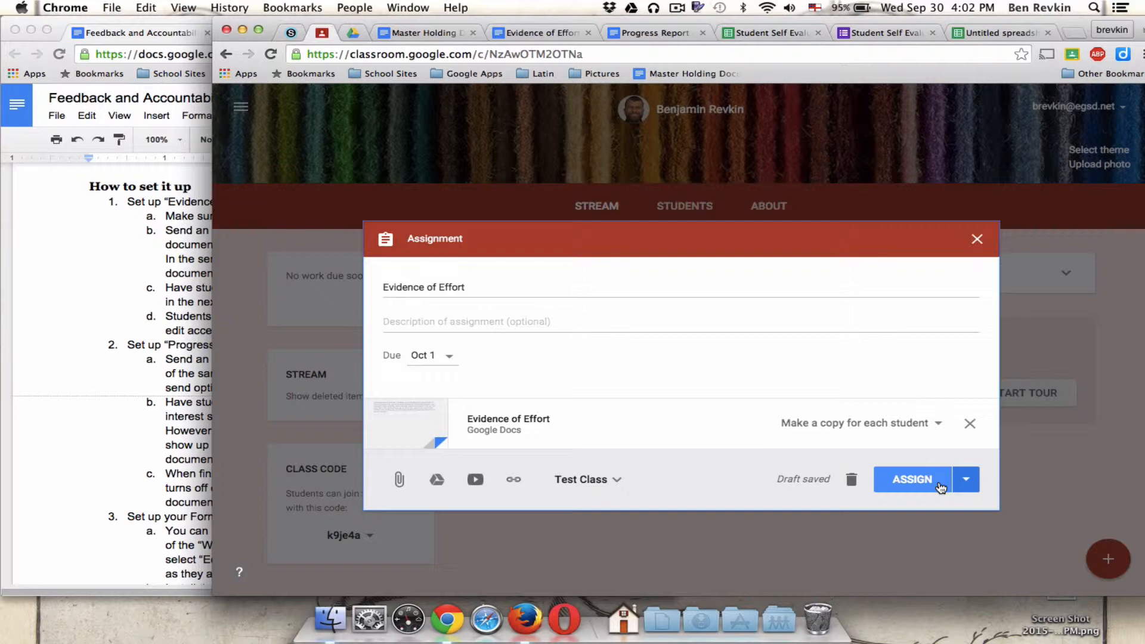
pyautogui.click(976, 238)
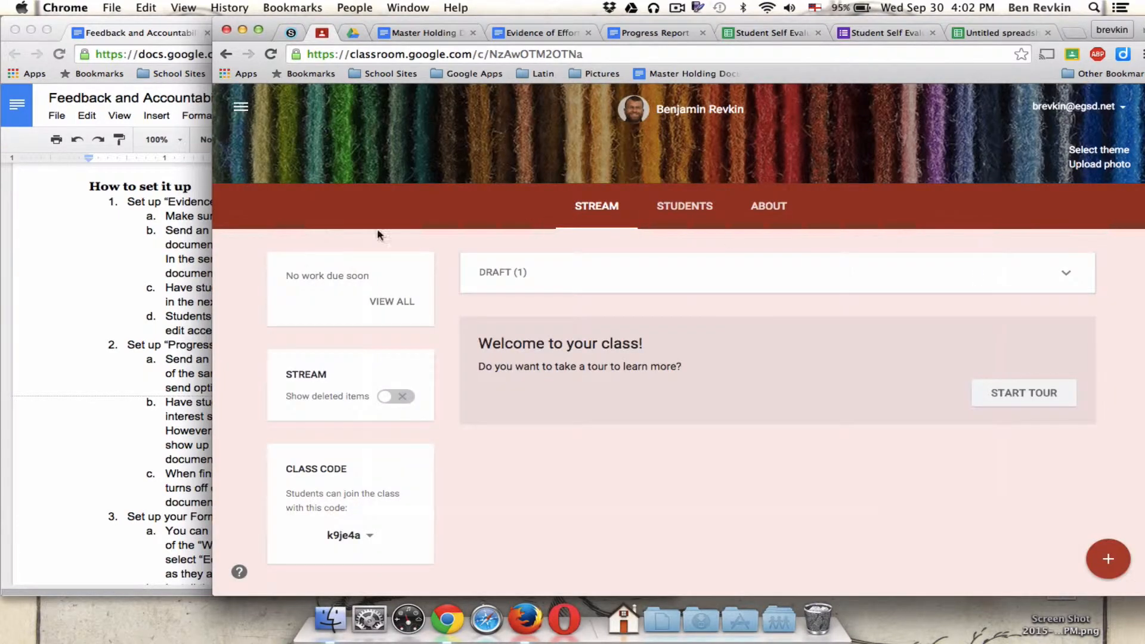
# - Check the Evidence of Effort setup instructions and select the URL of the Evidence of Effort document
pyautogui.click(102, 295)
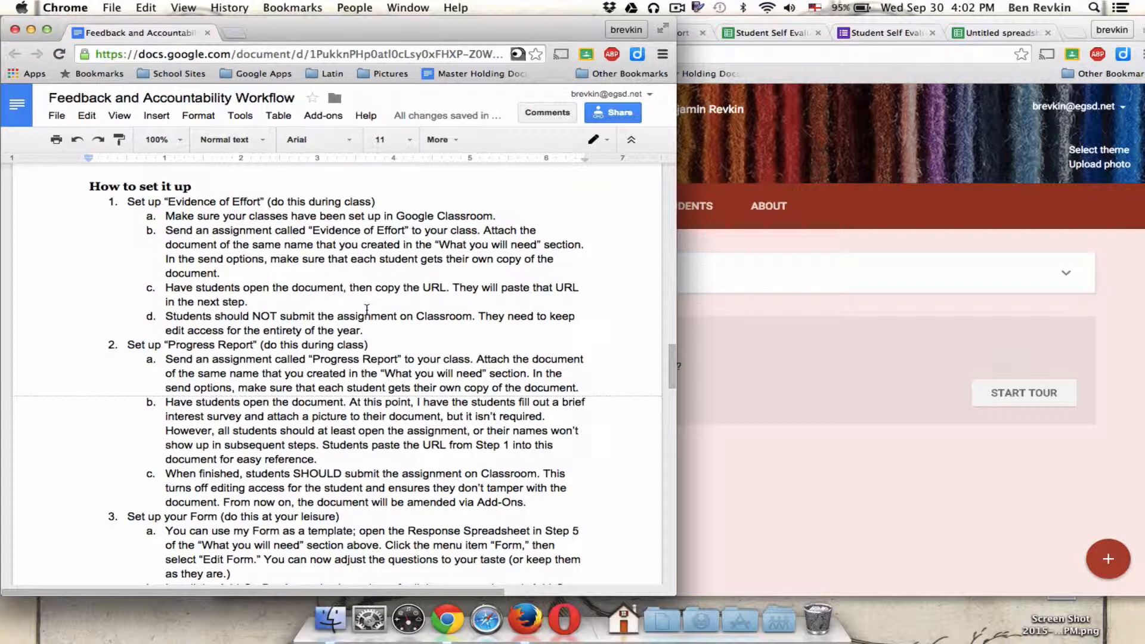
pyautogui.click(809, 469)
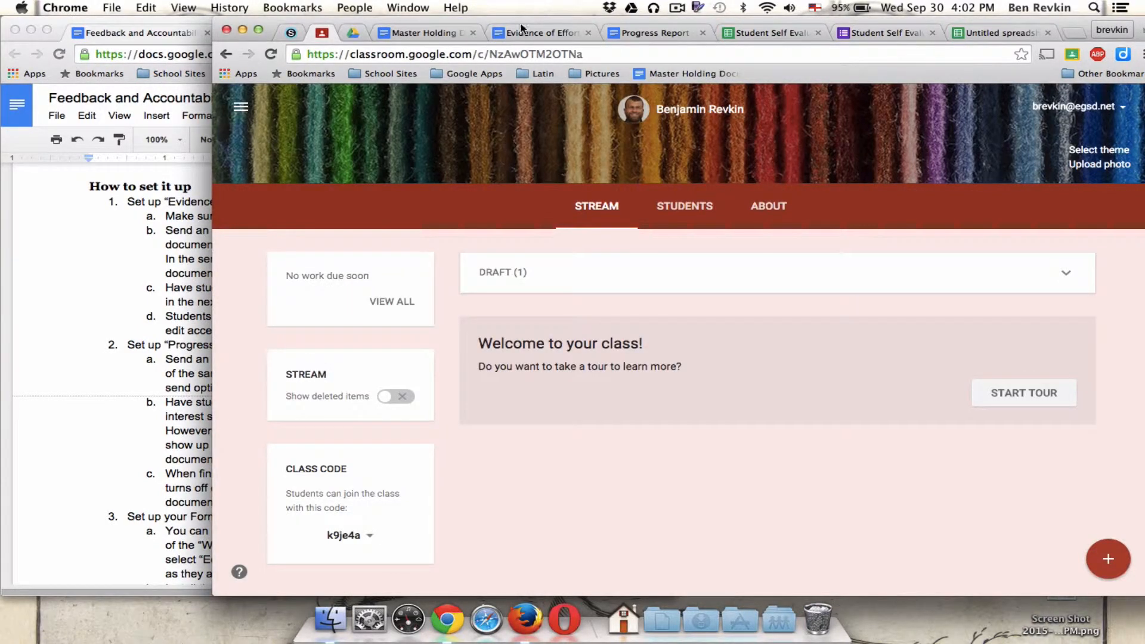
pyautogui.click(522, 31)
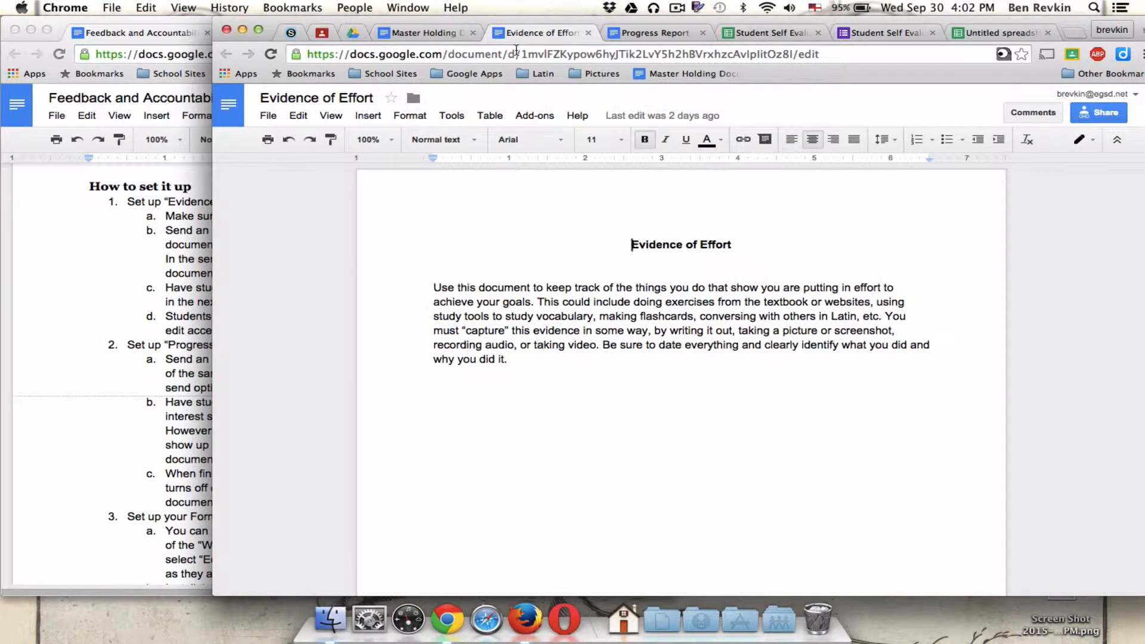
pyautogui.click(516, 53)
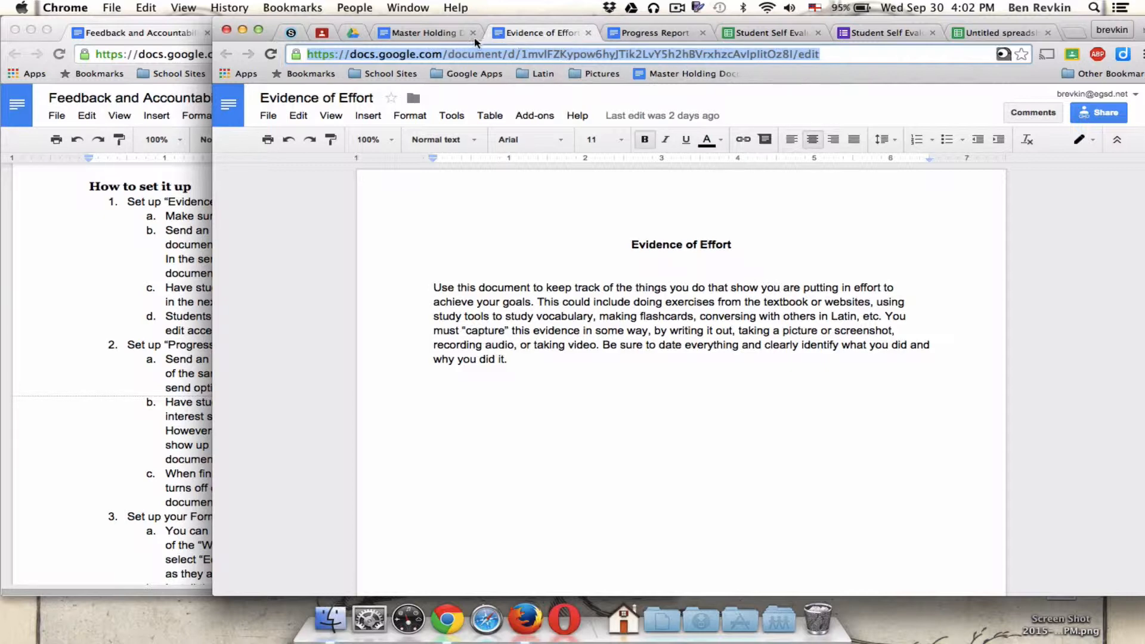
pyautogui.click(436, 37)
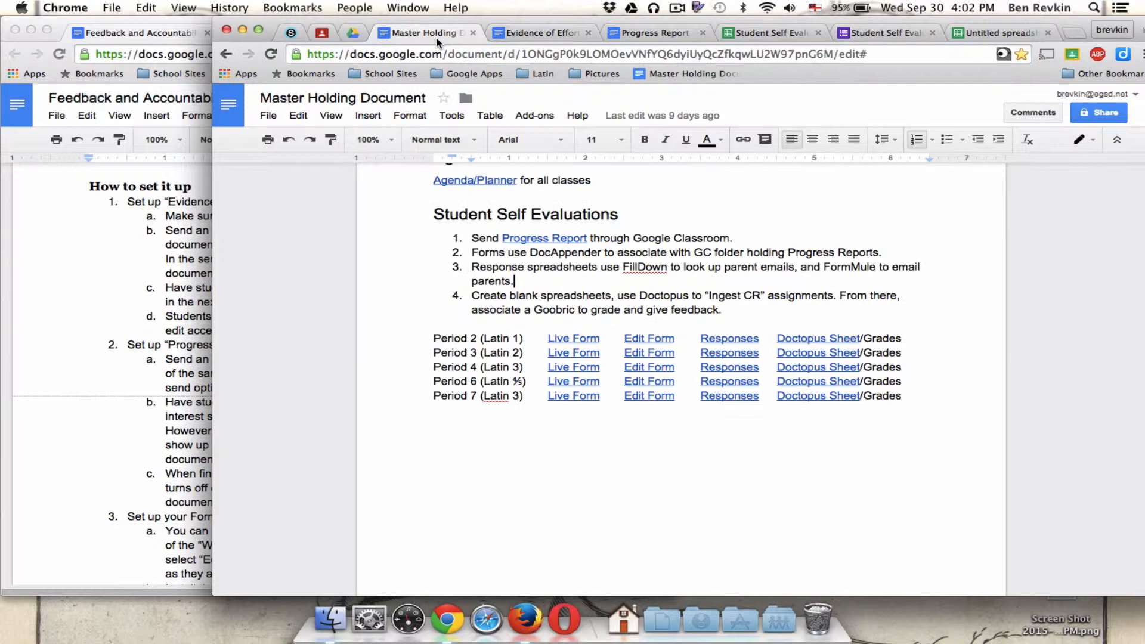
pyautogui.click(518, 34)
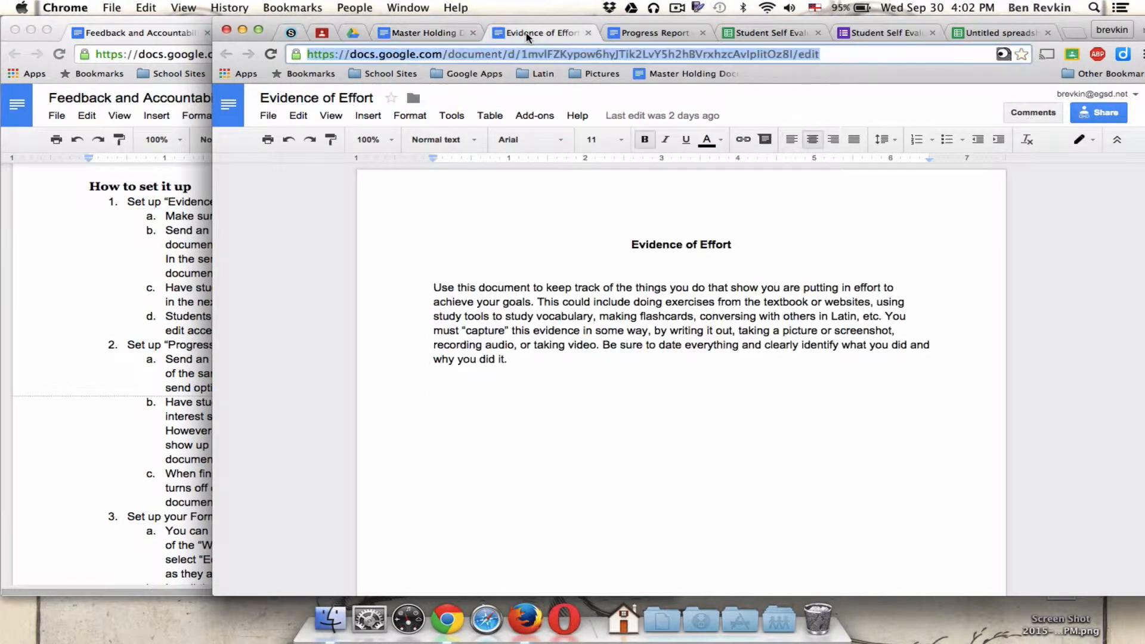
# - Return to the Test Class stream and read the "Set up Progress Report" instructions in the workflow document
pyautogui.click(322, 33)
pyautogui.click(64, 413)
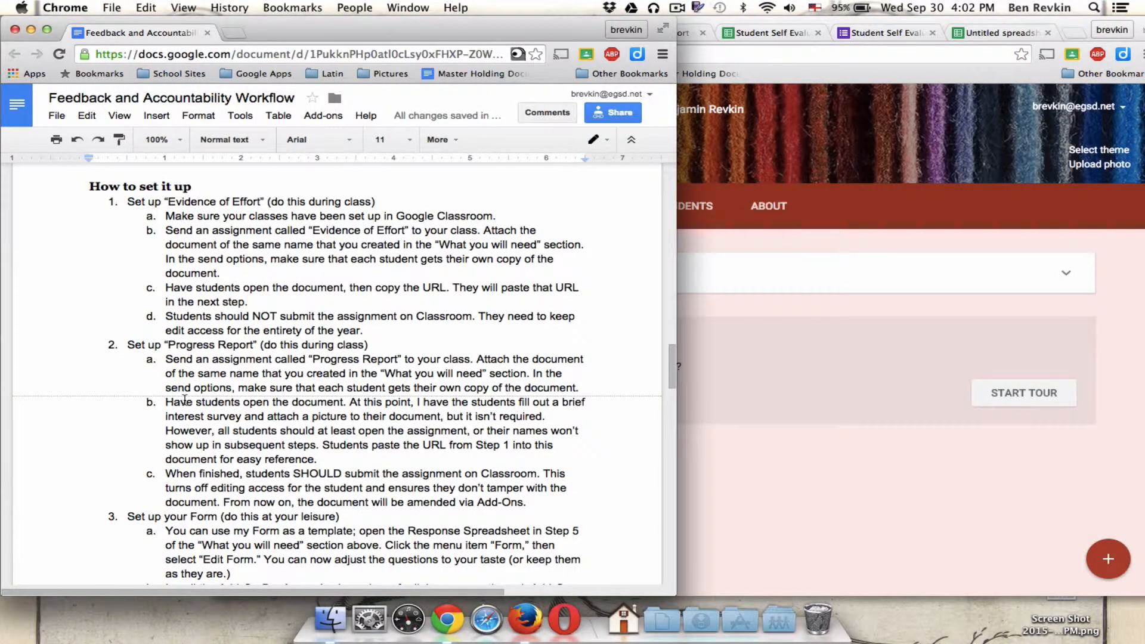
pyautogui.scroll(-3, 181, 393)
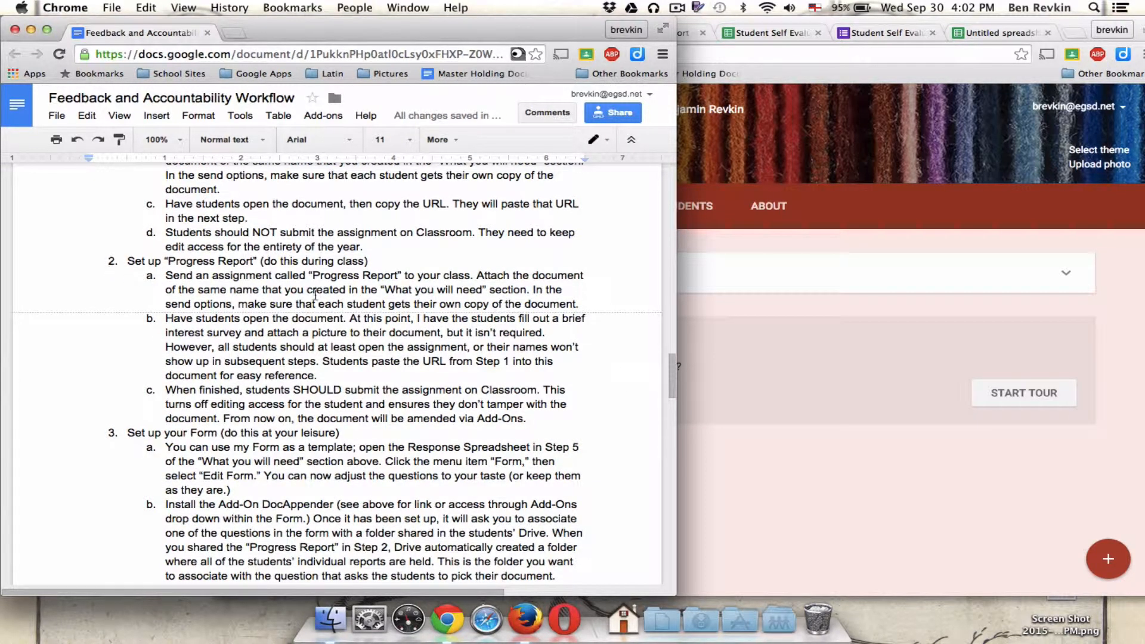
# - Create a second Test Class assignment titled "Progress Report"
pyautogui.click(833, 491)
pyautogui.moveTo(1103, 570)
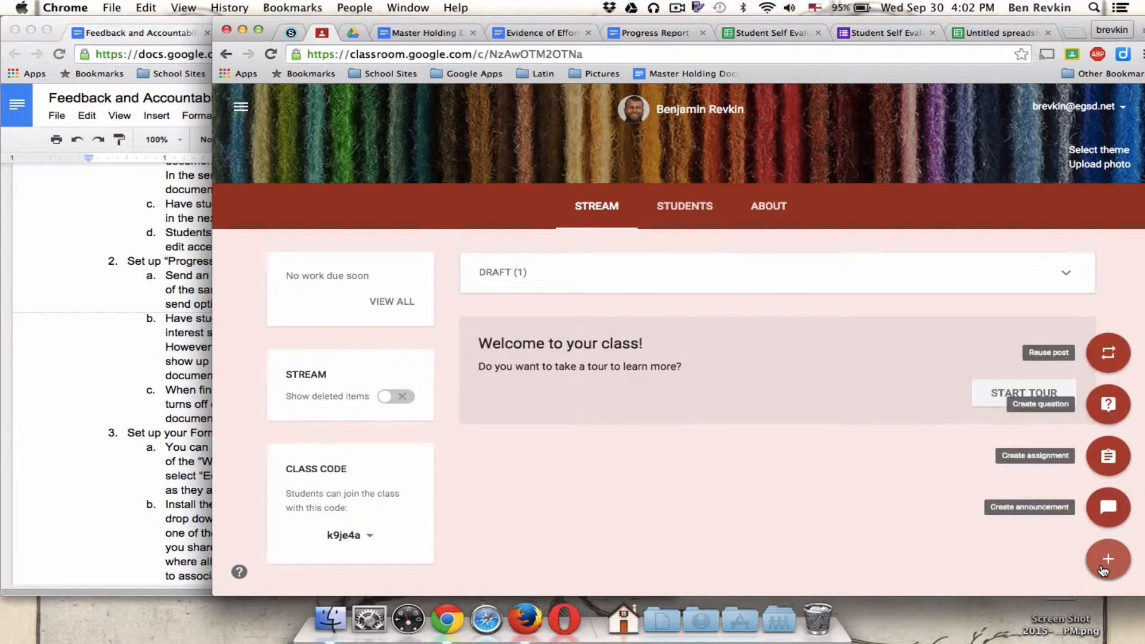
pyautogui.click(1108, 455)
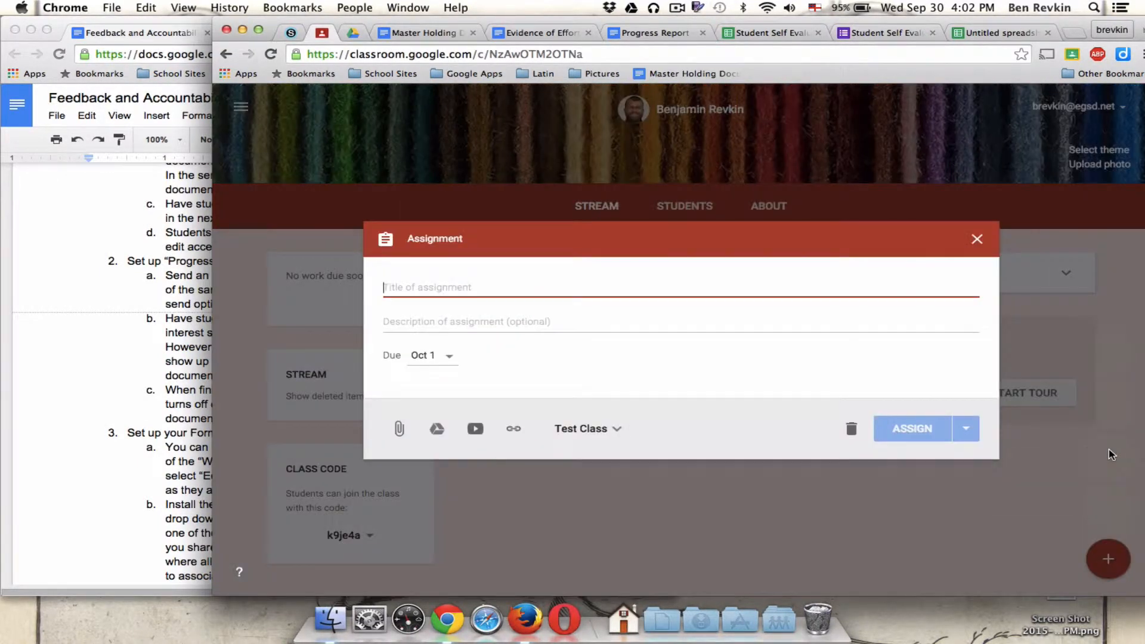
pyautogui.write('Progress R')
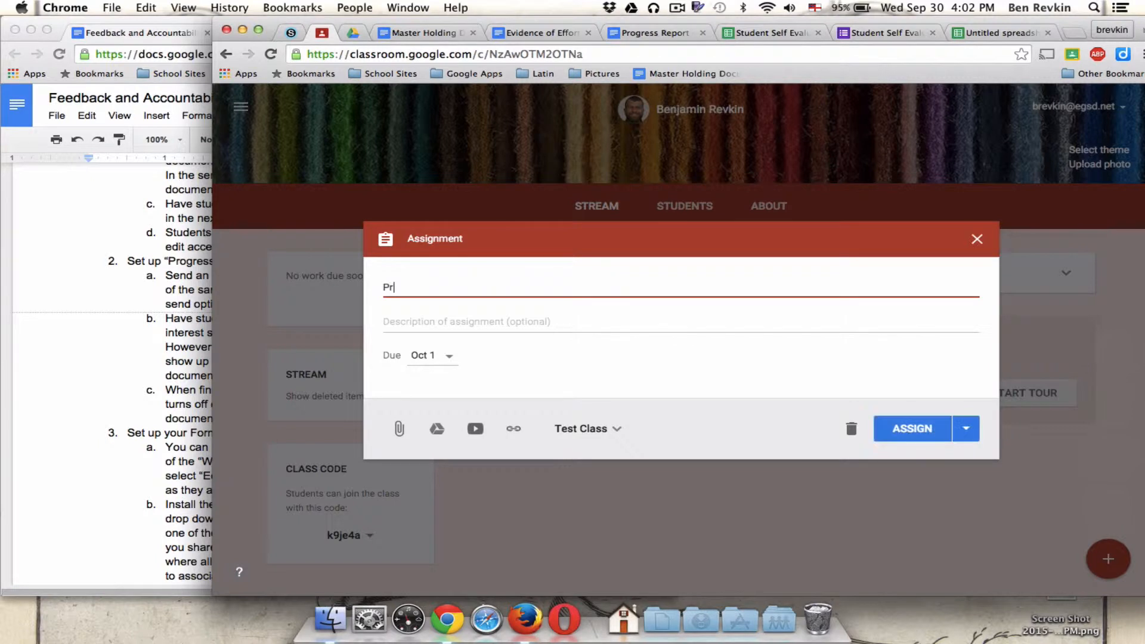
pyautogui.write('eport')
# - Attach the original Progress Report document from Google Drive to the assignment by searching for "progress report"
pyautogui.click(429, 427)
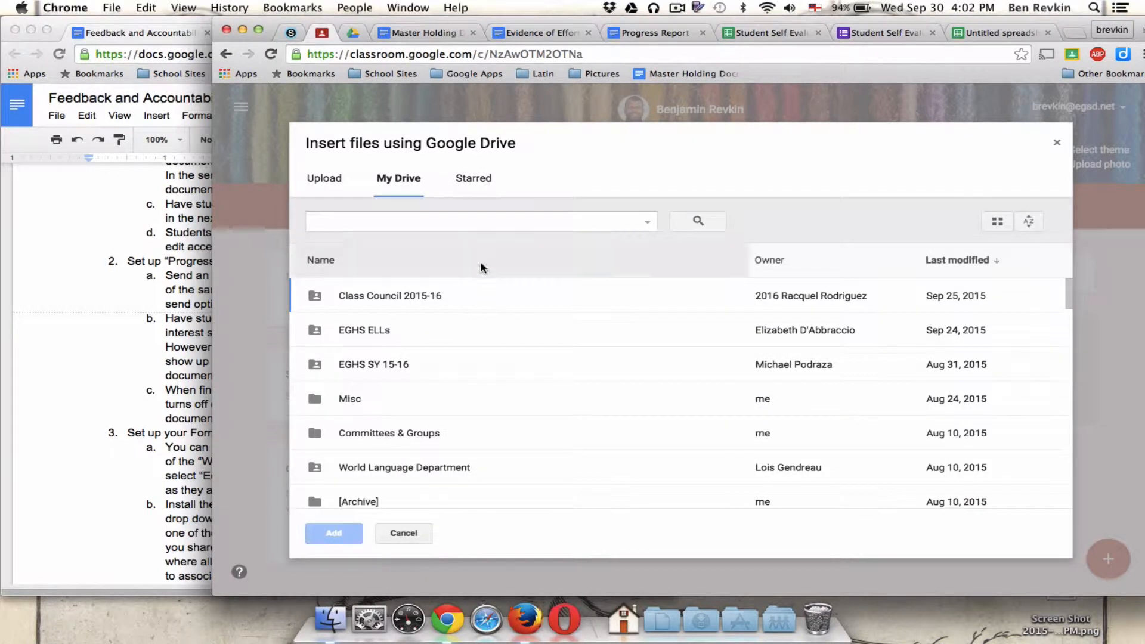
pyautogui.click(471, 221)
pyautogui.write('prog')
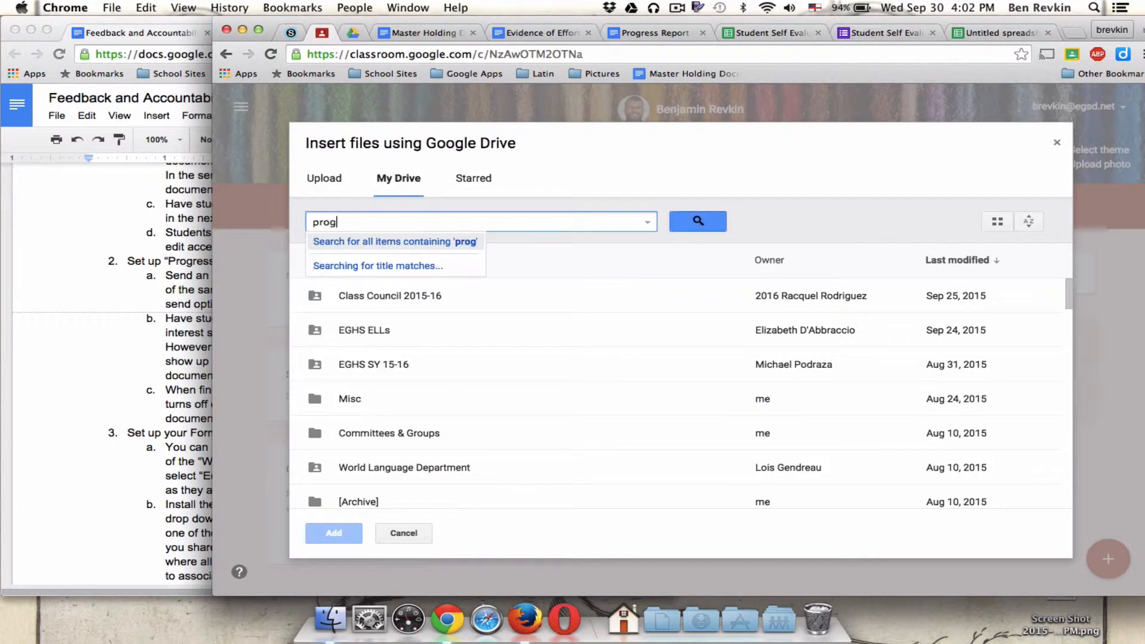
pyautogui.write('ress report')
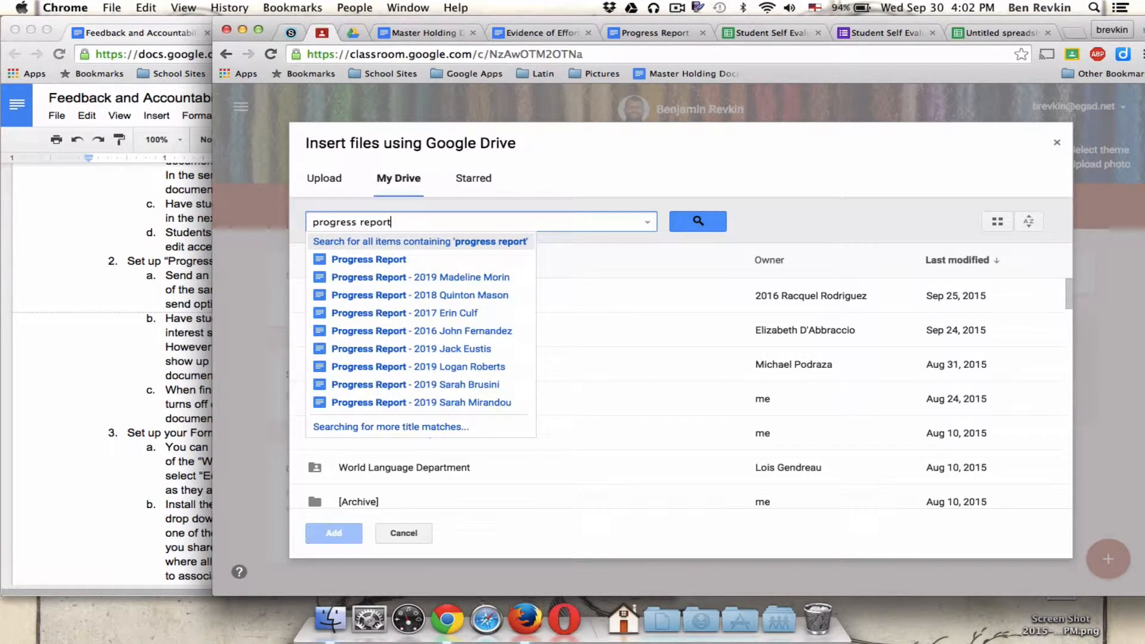
pyautogui.click(404, 259)
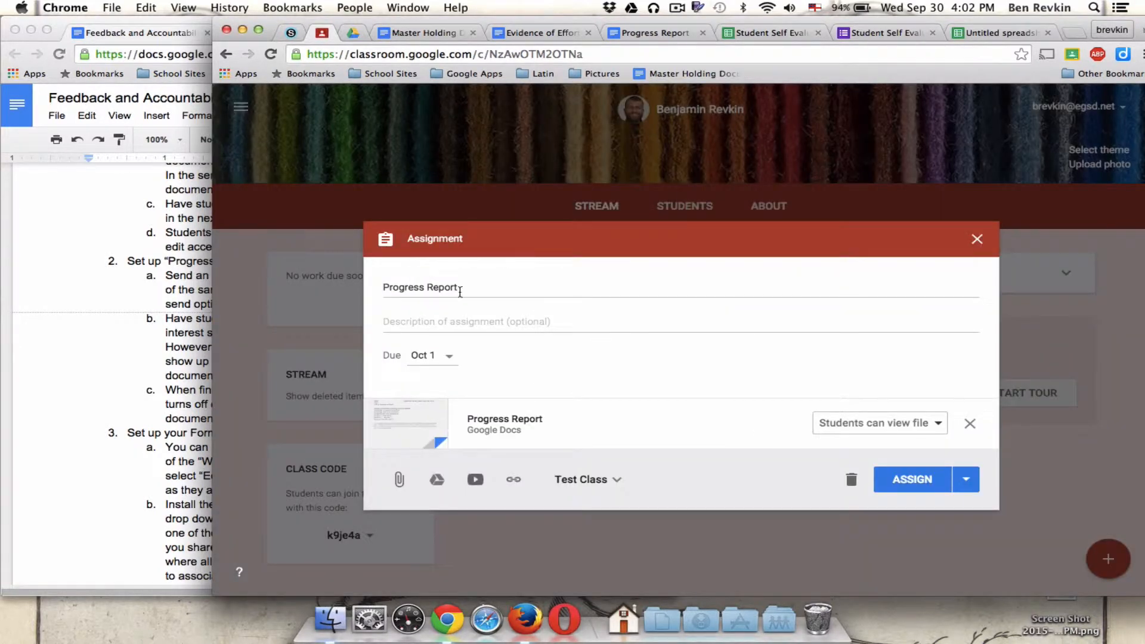
# - Set the attached Progress Report document to make a copy for each student and leave the assignment as a draft
pyautogui.click(892, 426)
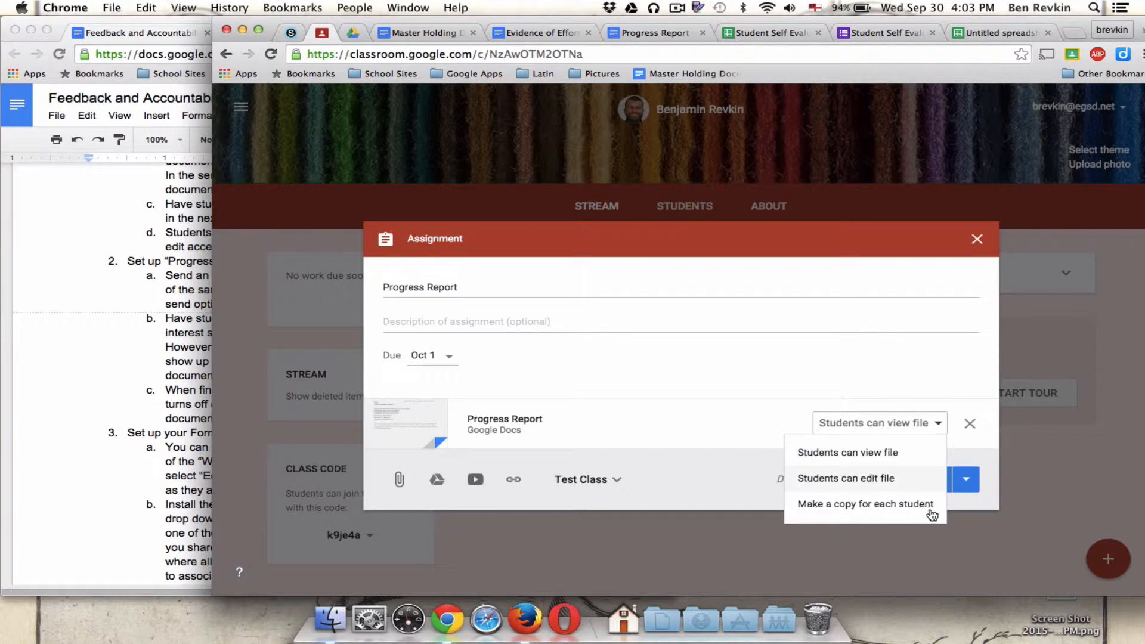
pyautogui.click(909, 512)
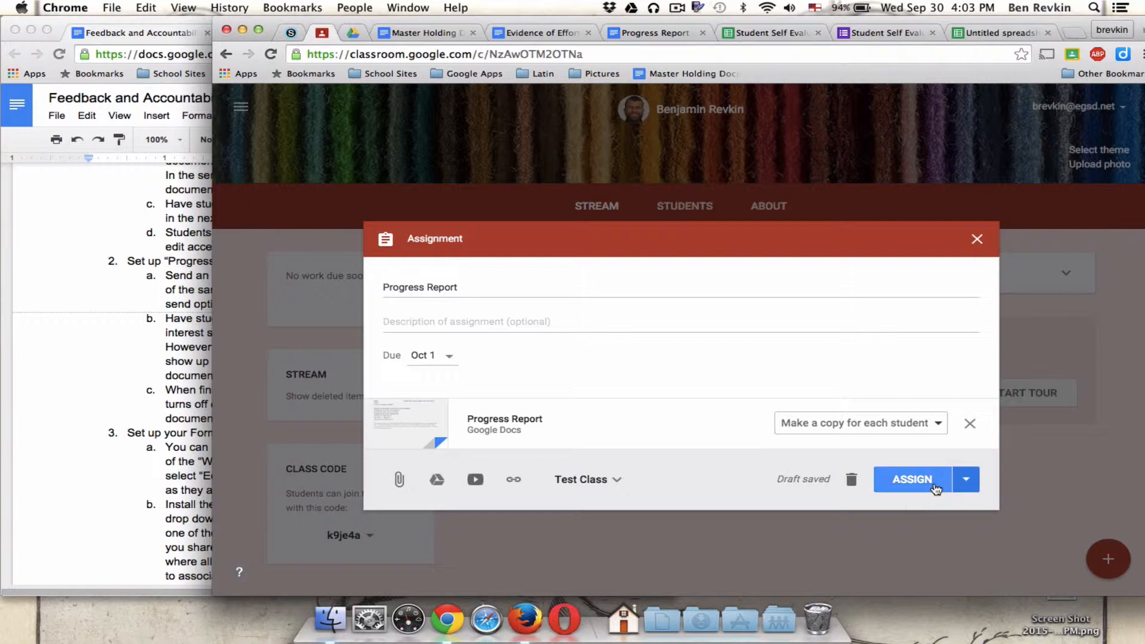
pyautogui.click(974, 239)
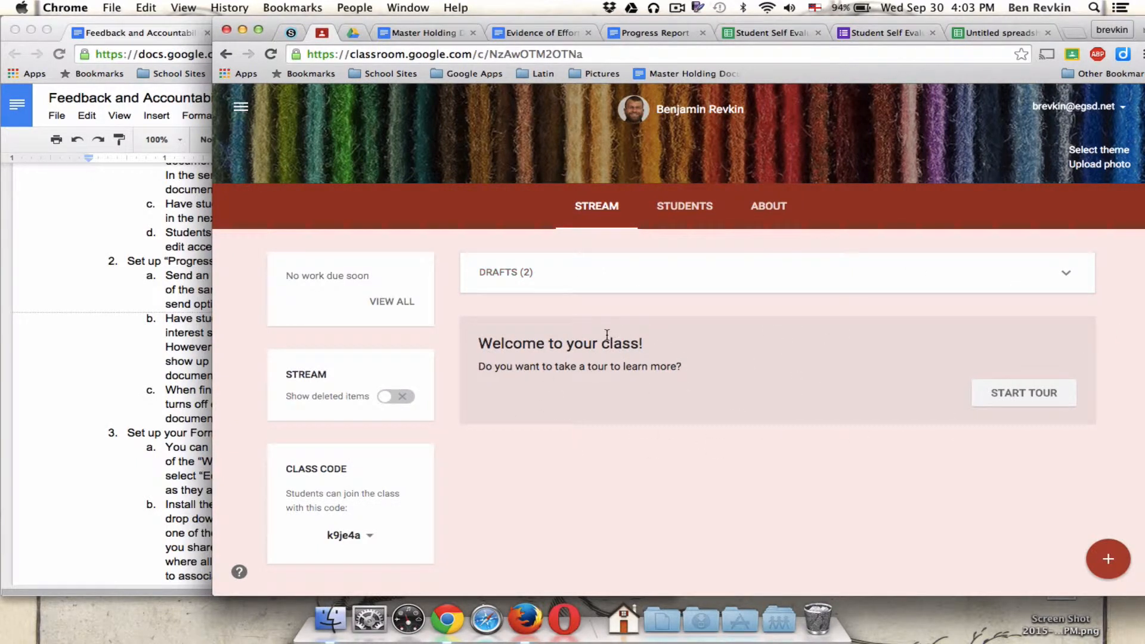
# - Review the Progress Report document and place the cursor after its Link to "Evidence of Effort" label
pyautogui.click(541, 36)
pyautogui.click(633, 35)
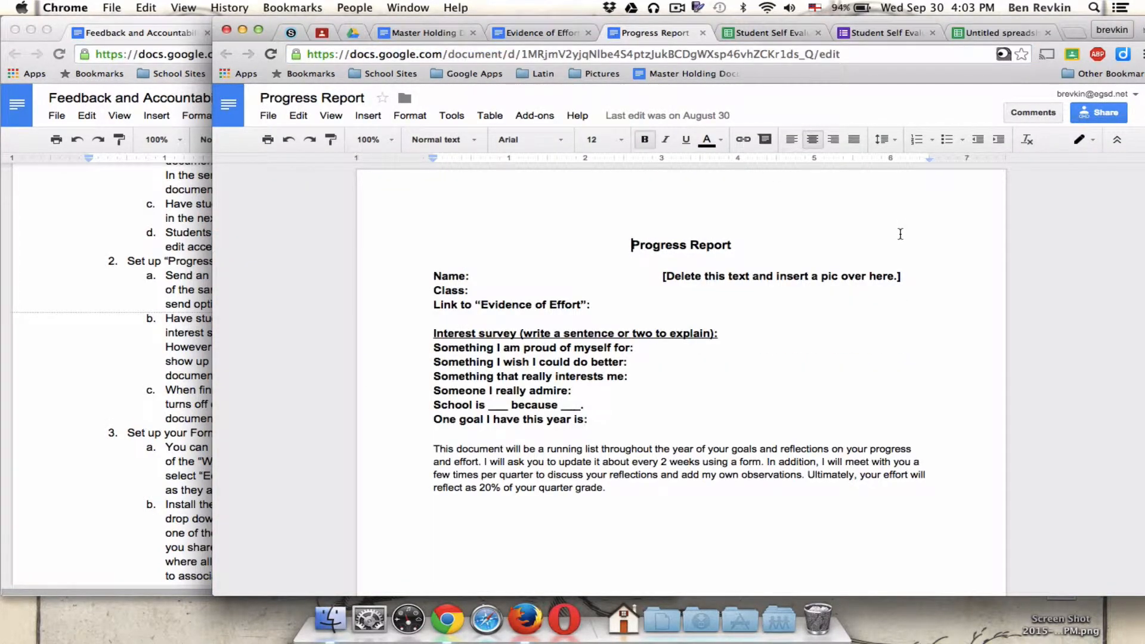
pyautogui.click(618, 308)
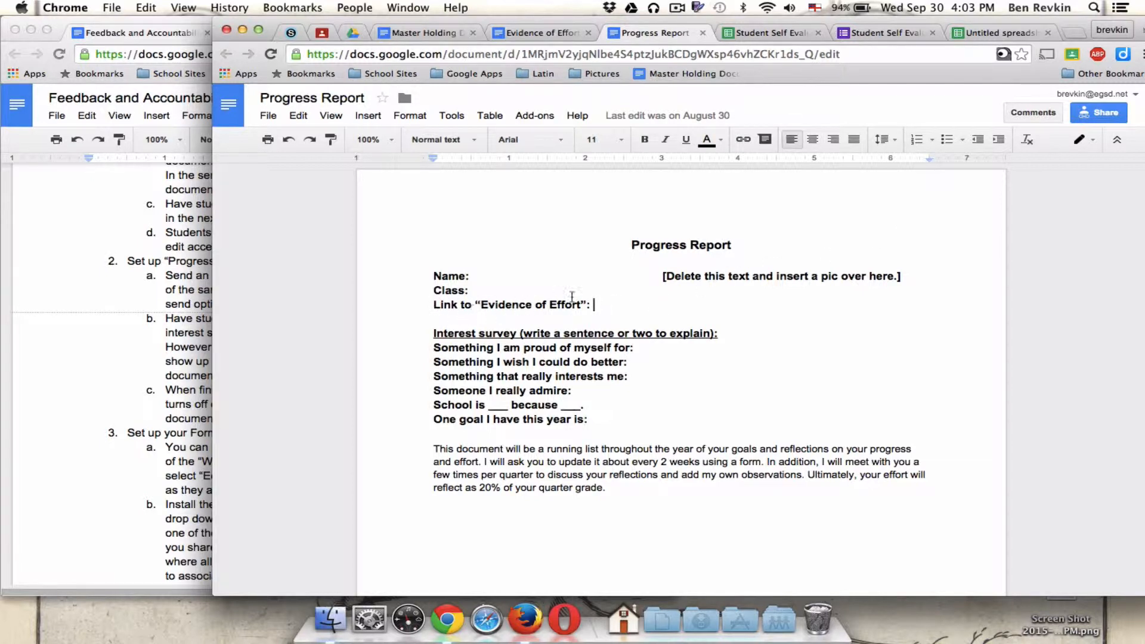
# - Review the Evidence of Effort and Progress Report documents alongside the workflow's instructions for setting up the Progress Report
pyautogui.click(551, 31)
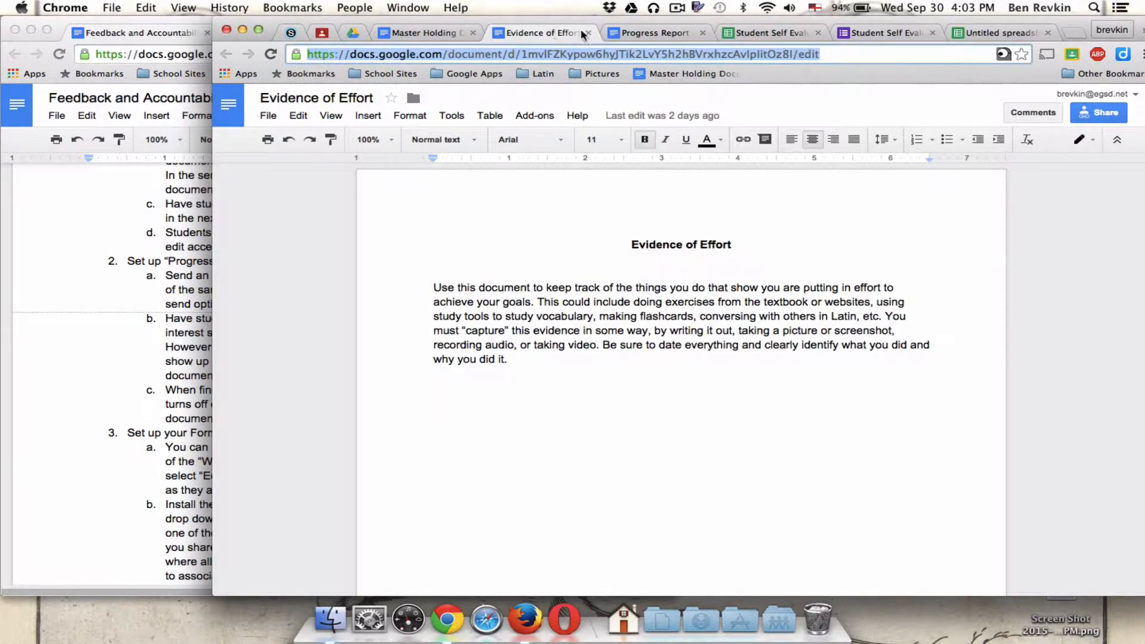
pyautogui.click(631, 40)
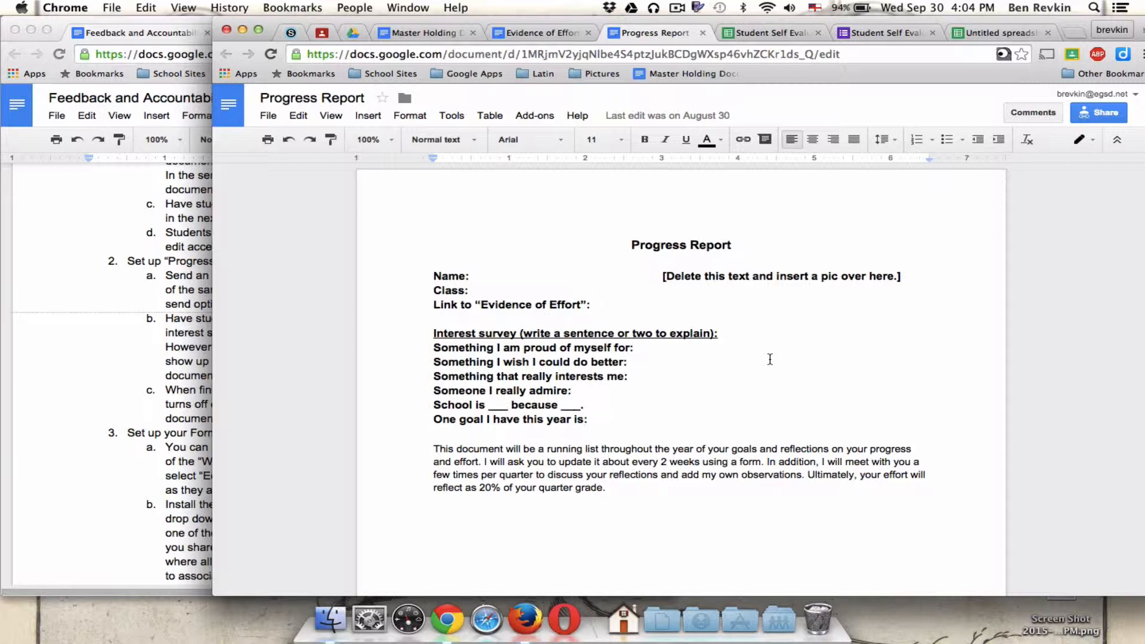
pyautogui.scroll(-3, 770, 359)
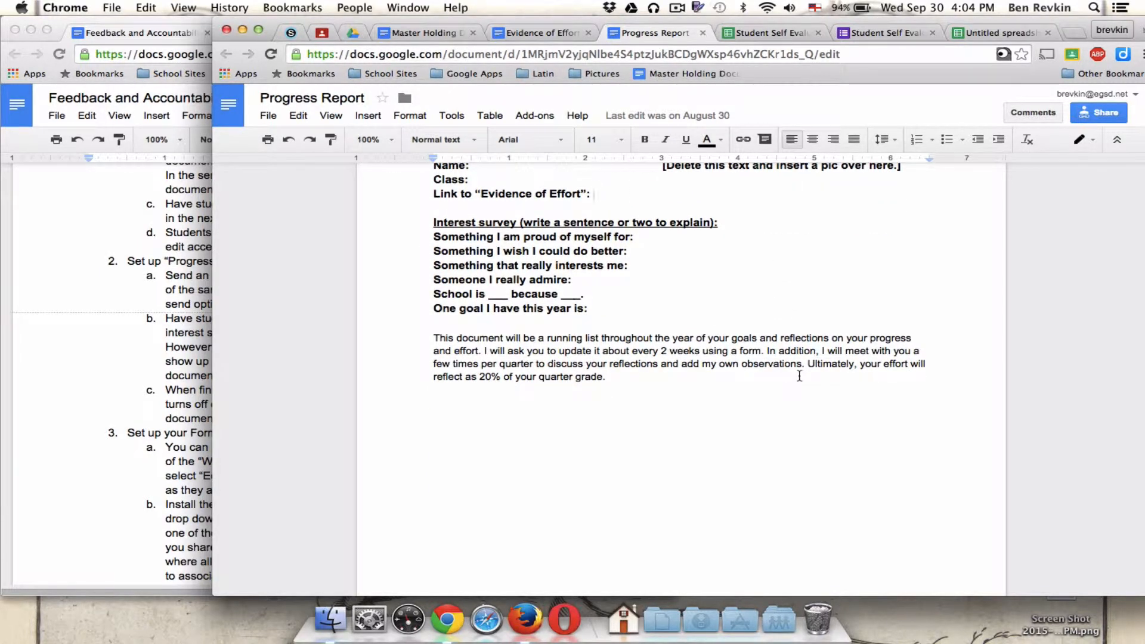
pyautogui.scroll(3, 798, 376)
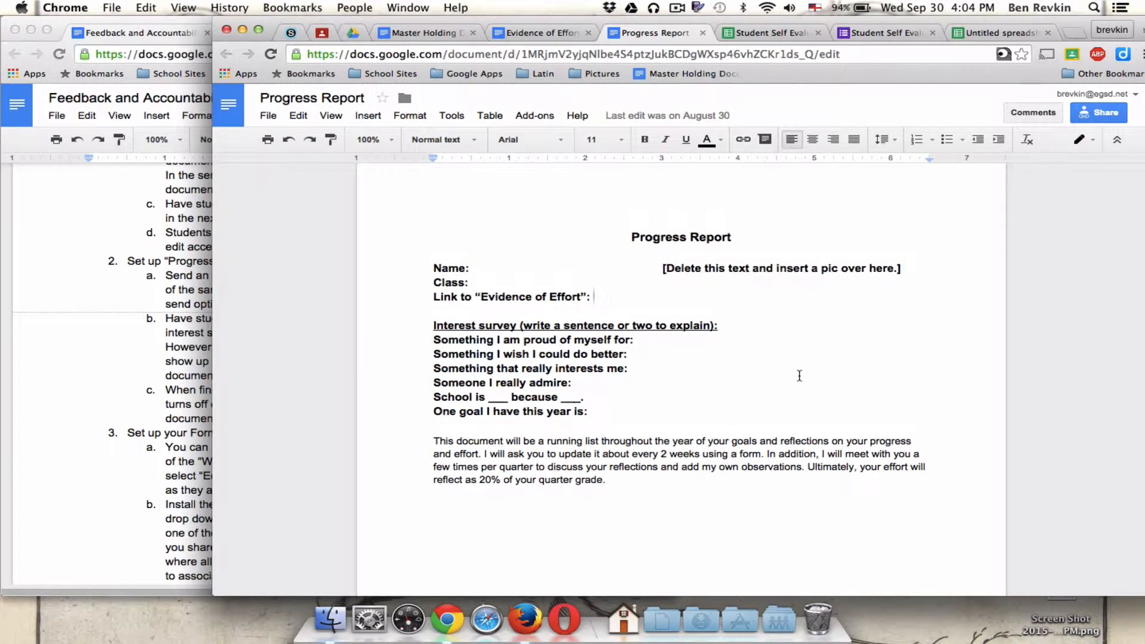
pyautogui.click(534, 34)
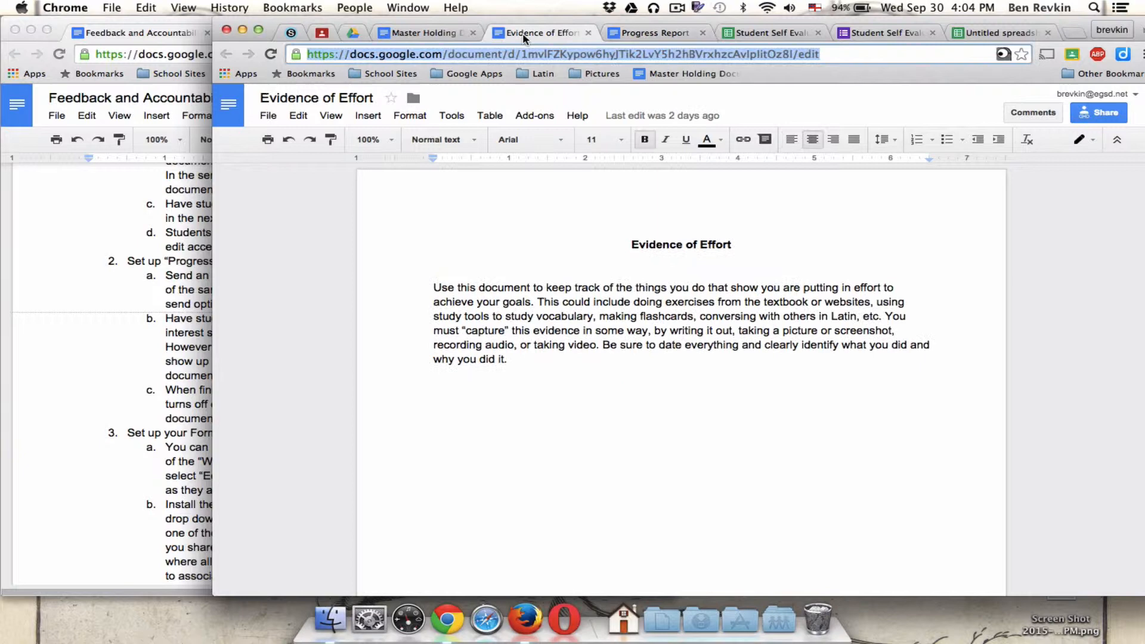
pyautogui.click(127, 304)
pyautogui.scroll(-1, 358, 358)
pyautogui.scroll(-2, 128, 305)
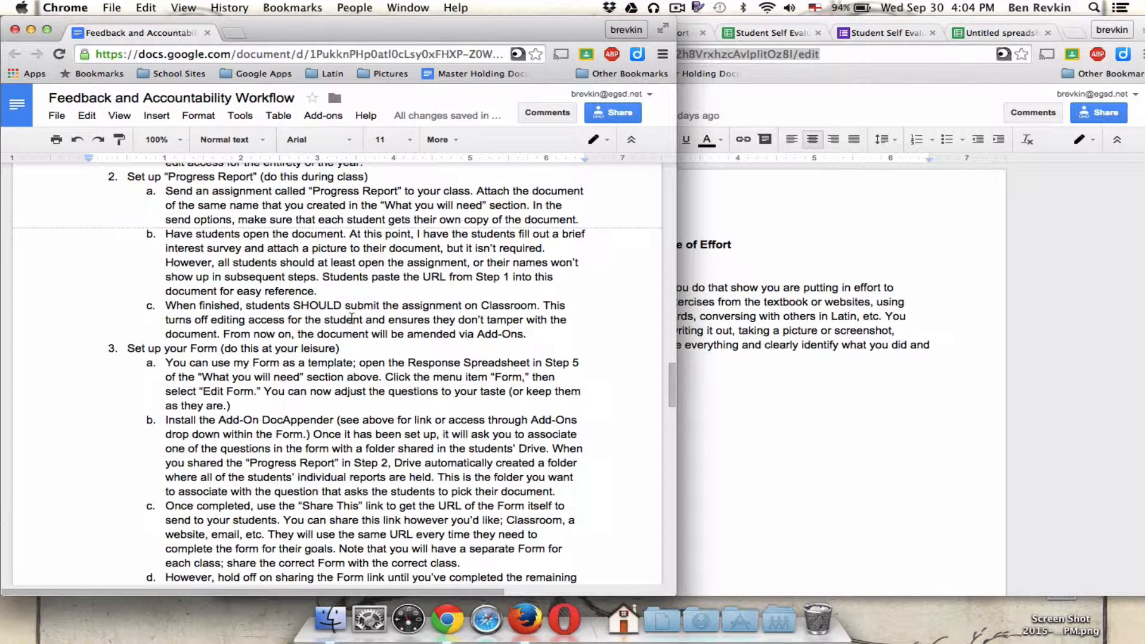
pyautogui.click(748, 351)
pyautogui.click(653, 35)
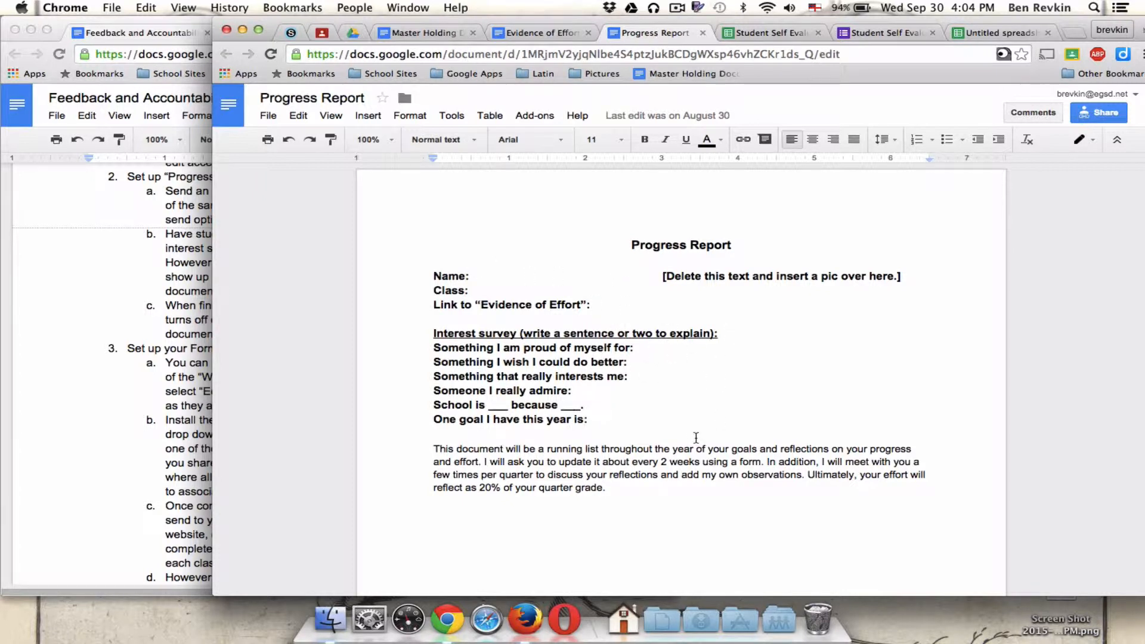
# - Check the Test Class stream, then compare the workflow's Evidence of Effort instructions with the Evidence of Effort document
pyautogui.click(323, 33)
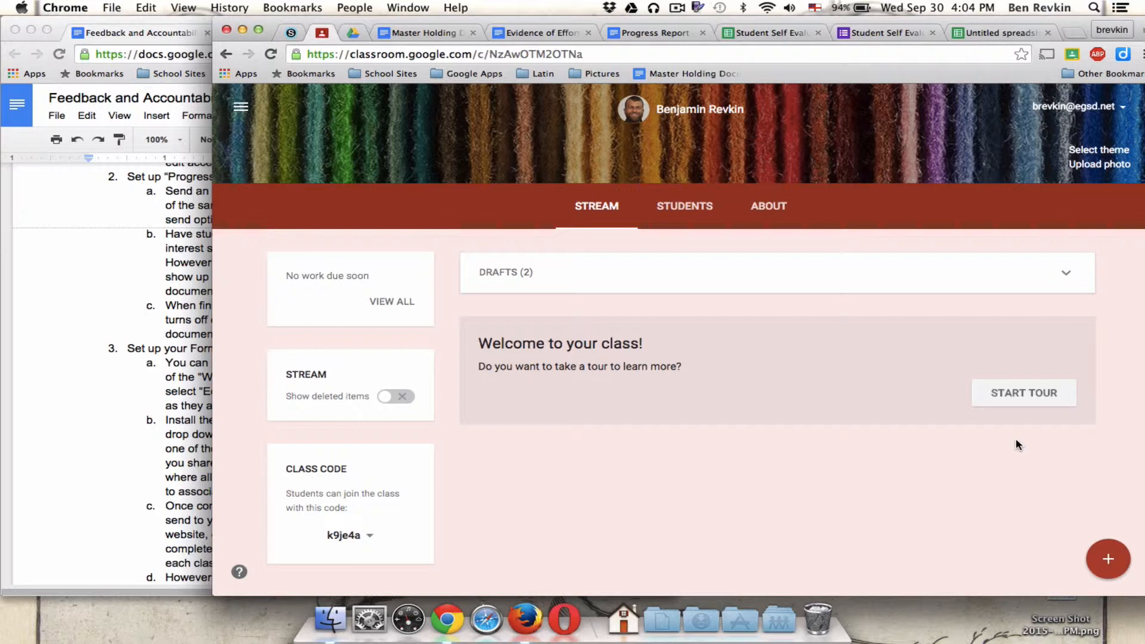
pyautogui.click(184, 288)
pyautogui.scroll(5, 183, 285)
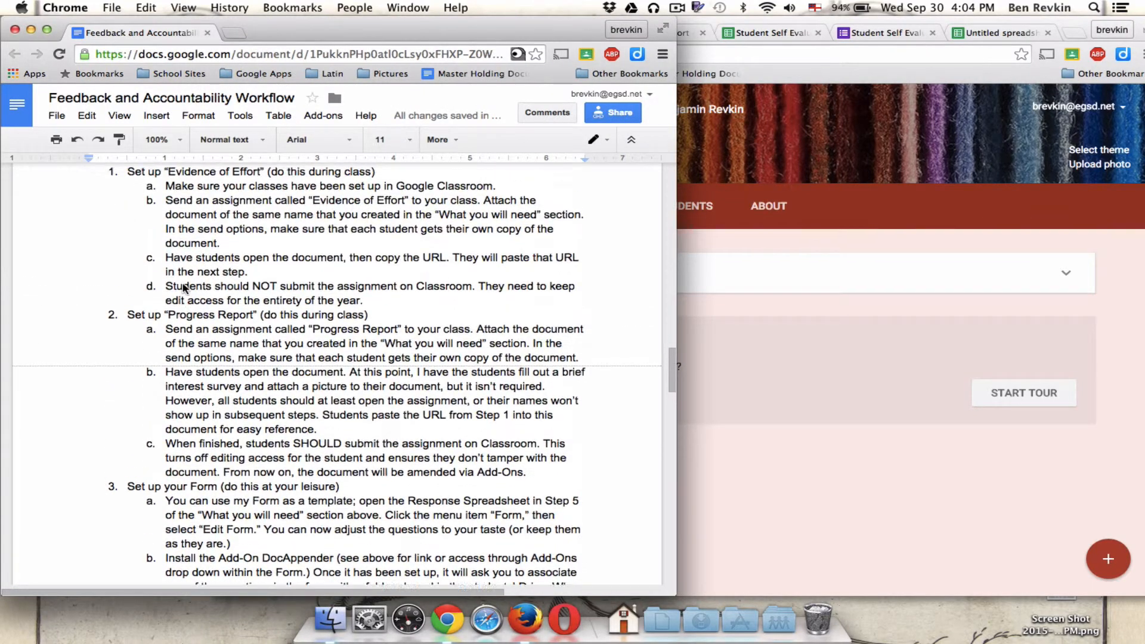
pyautogui.click(784, 347)
pyautogui.click(584, 31)
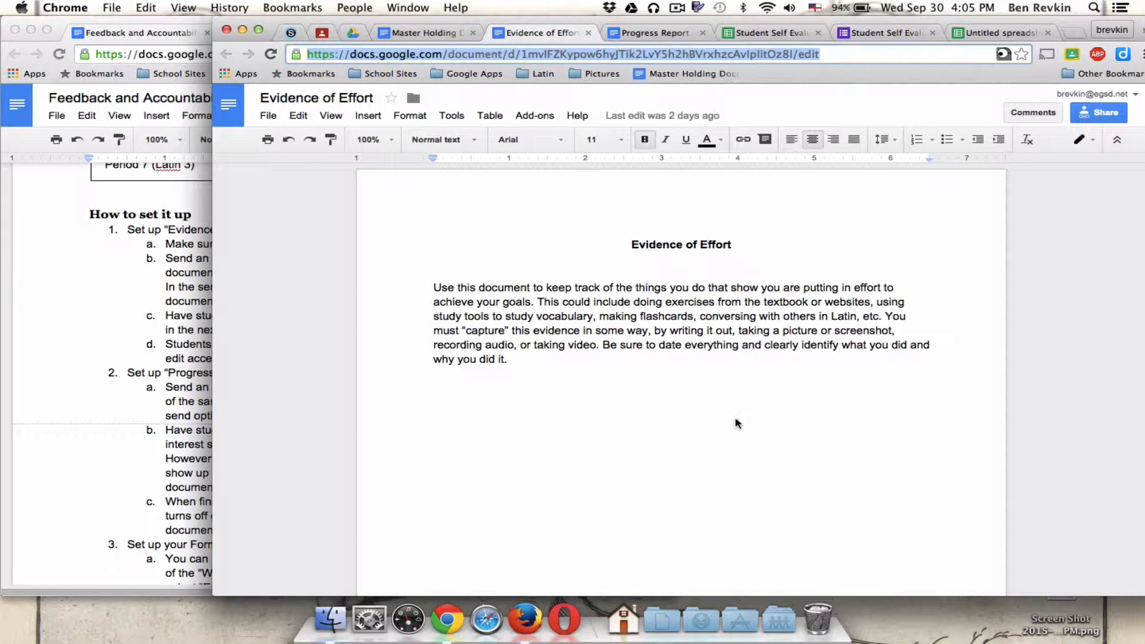
# - Following the workflow's "Set up your Form" section, open the Student Self Evaluation Form for editing from its response spreadsheet
pyautogui.click(176, 359)
pyautogui.scroll(-3, 174, 353)
pyautogui.scroll(-5, 174, 353)
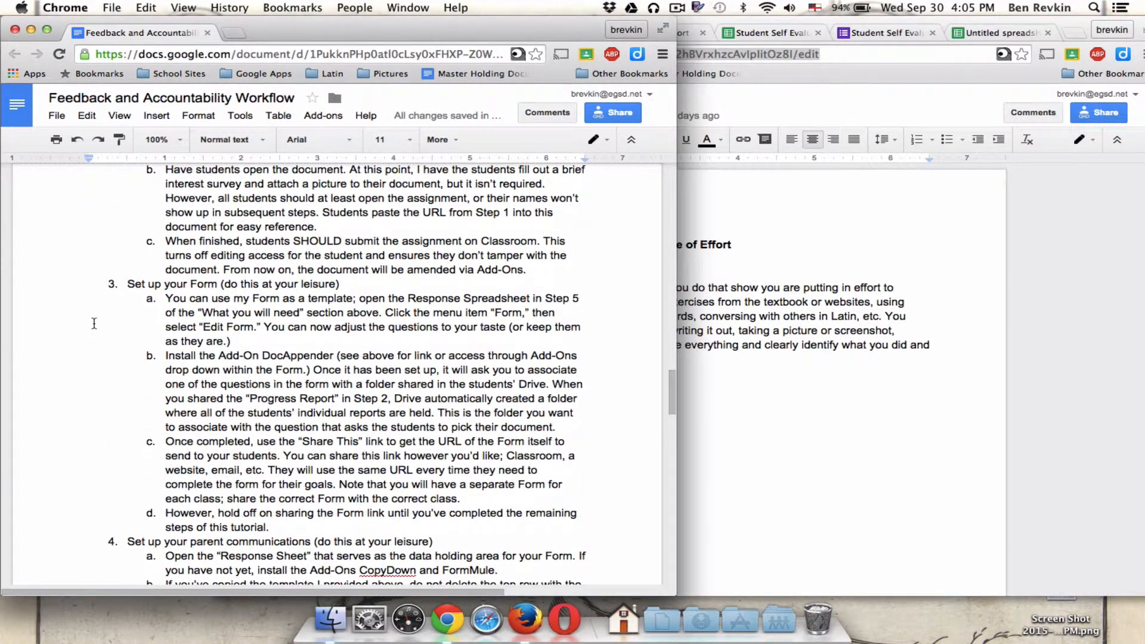
pyautogui.scroll(-2, 122, 310)
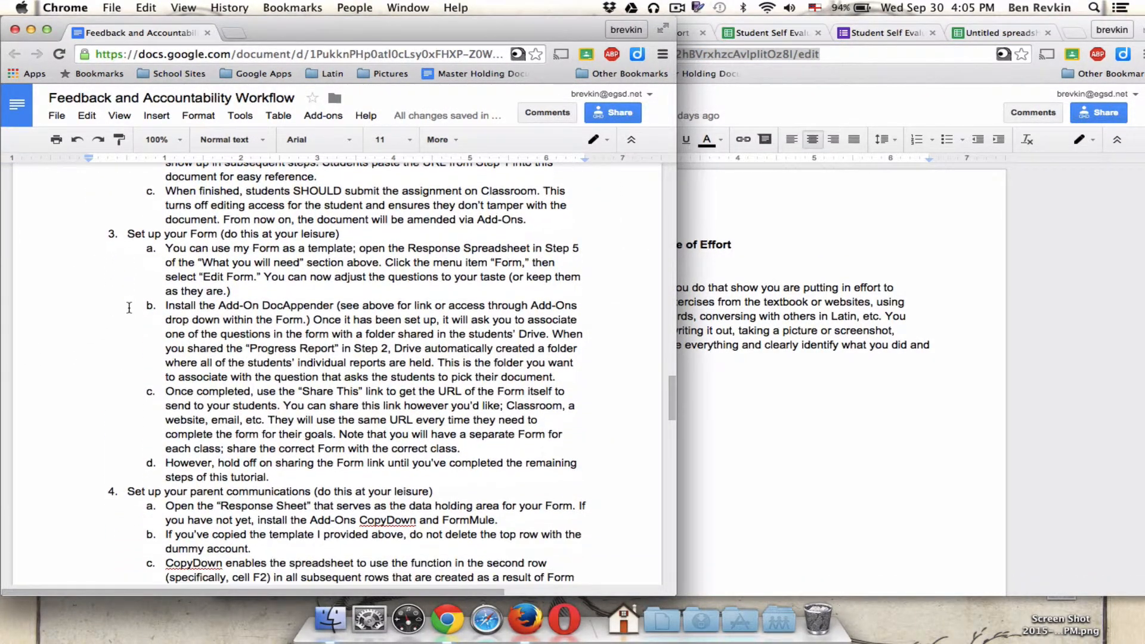
pyautogui.click(786, 412)
pyautogui.click(769, 36)
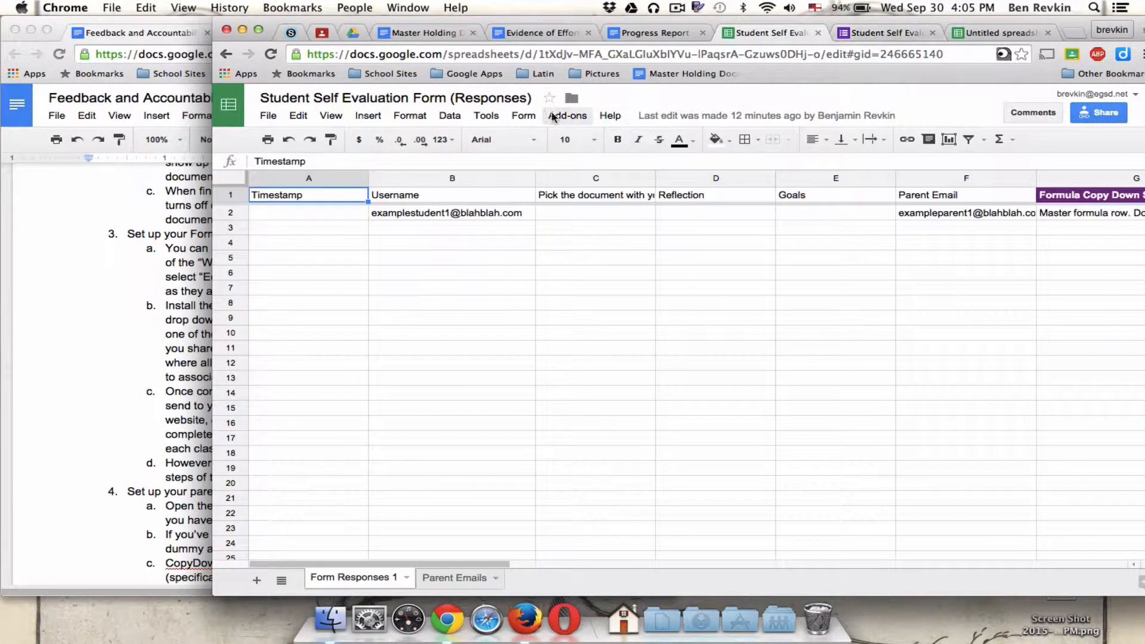
pyautogui.click(530, 117)
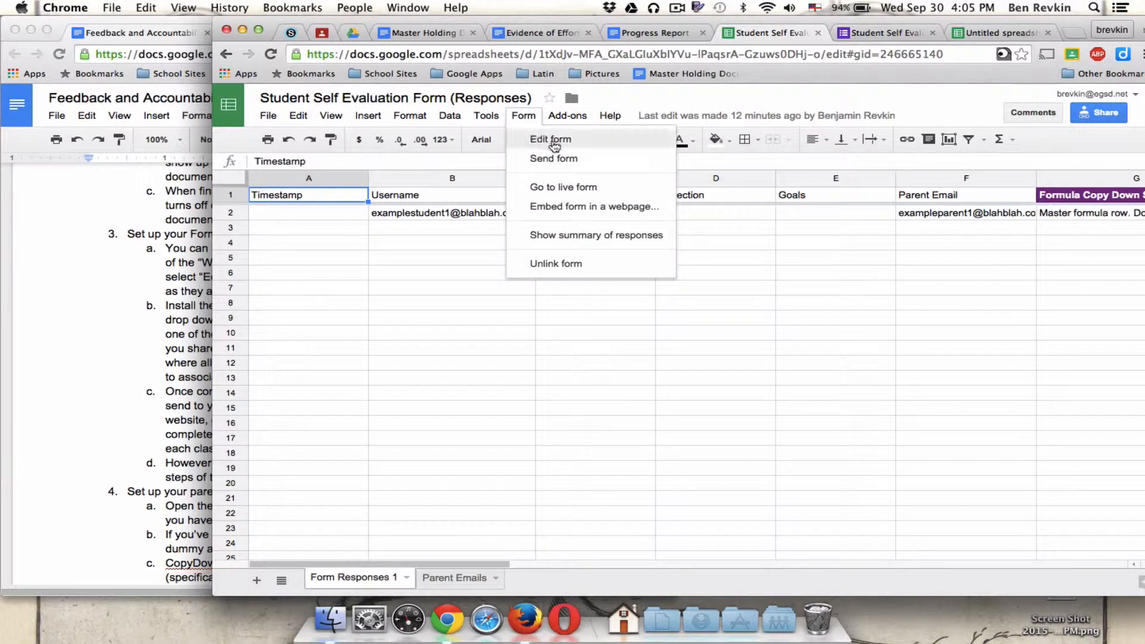
pyautogui.click(549, 139)
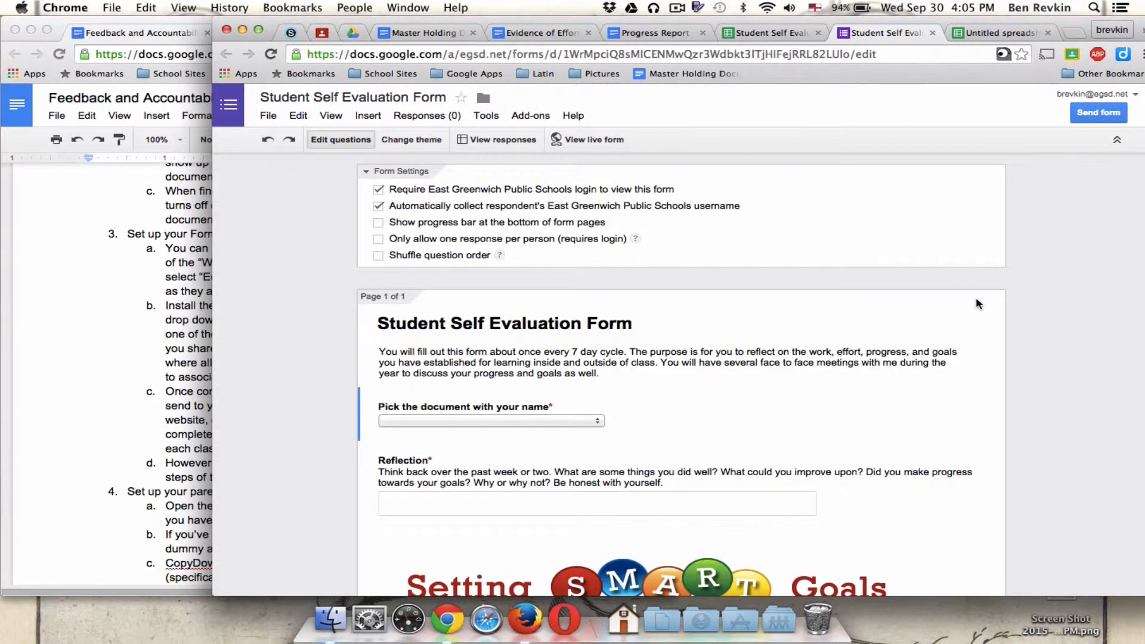
# - Look through the Student Self Evaluation Form's questions and its Setting SMART Goals graphic
pyautogui.scroll(-3, 976, 300)
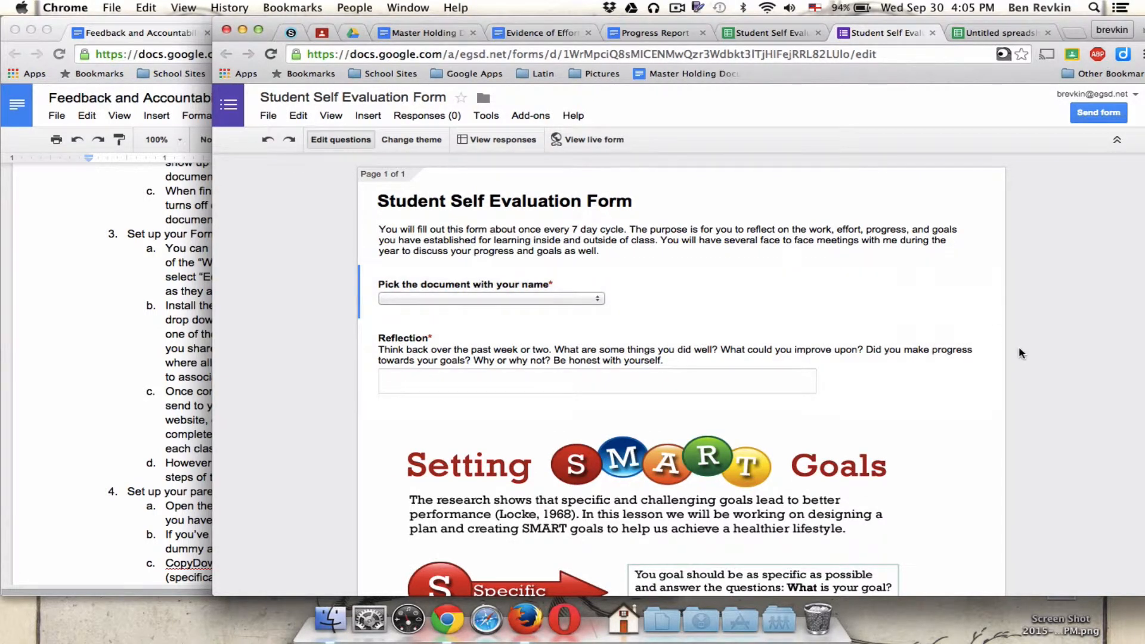
pyautogui.scroll(-4, 1018, 352)
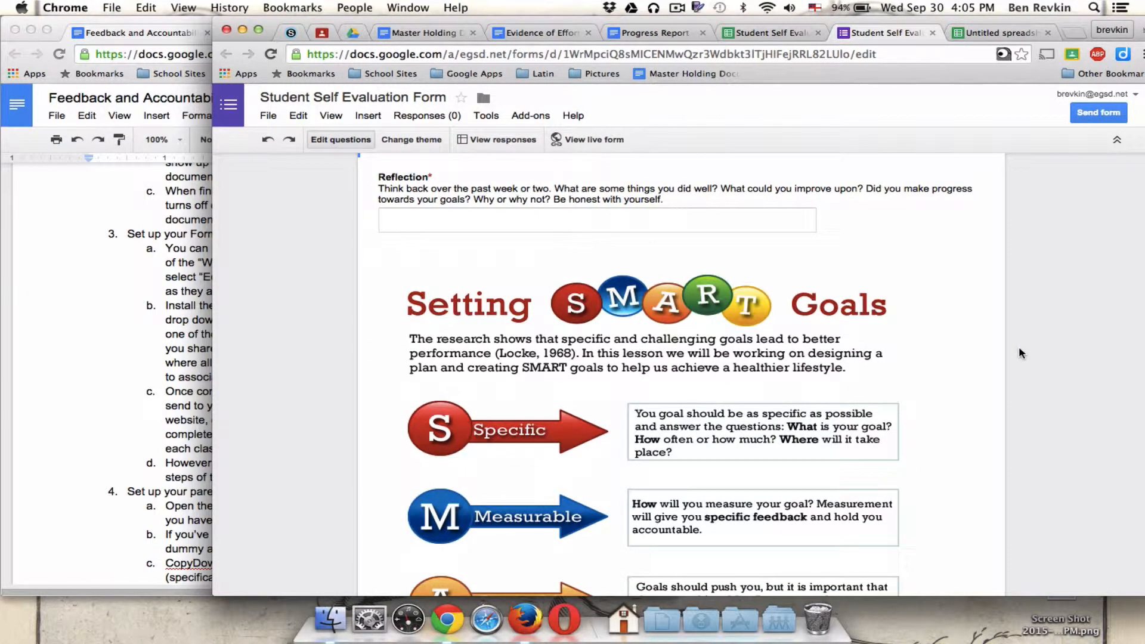
pyautogui.scroll(-10, 1019, 346)
pyautogui.scroll(13, 1018, 346)
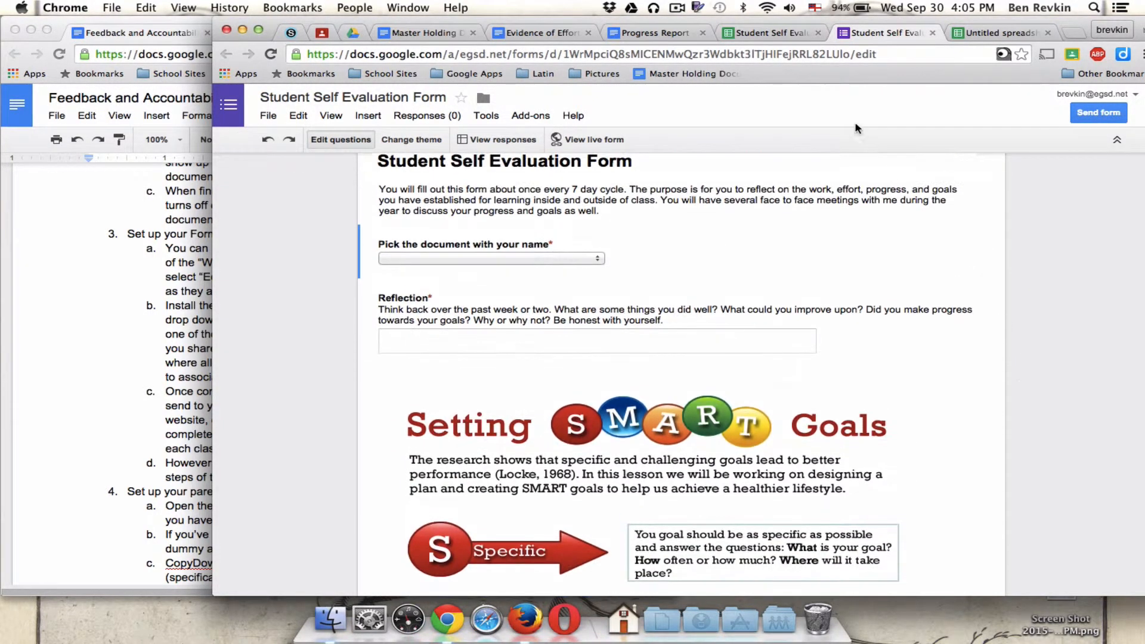
# - Consult the workflow's form instructions, then select the Student Self Evaluation Form's link to share and close its send options
pyautogui.click(785, 33)
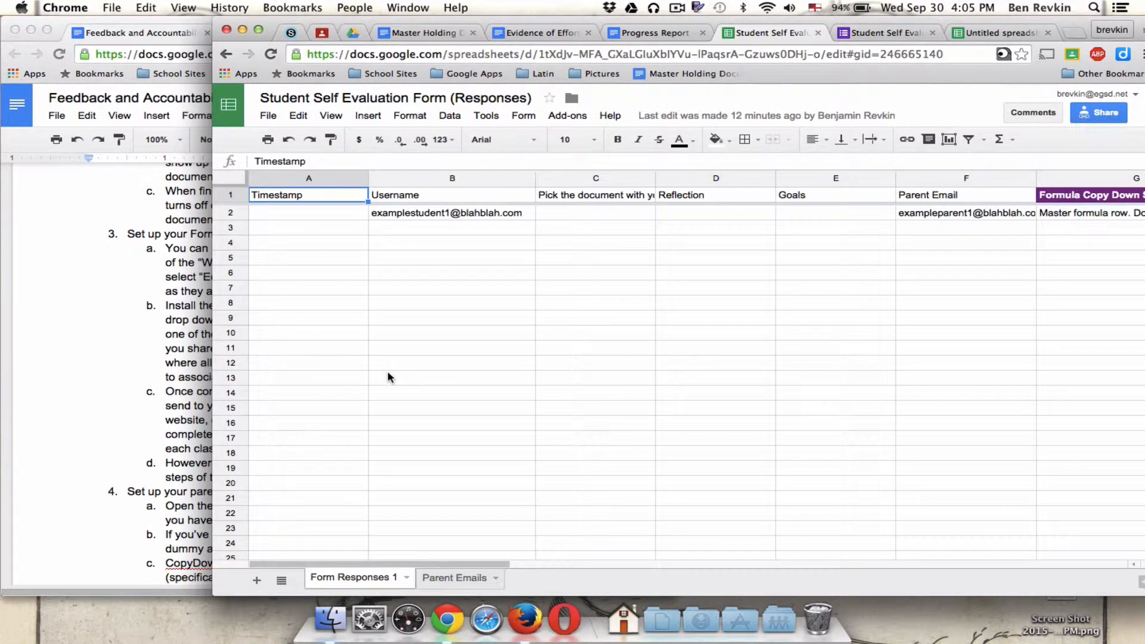
pyautogui.click(128, 372)
pyautogui.scroll(-1, 131, 372)
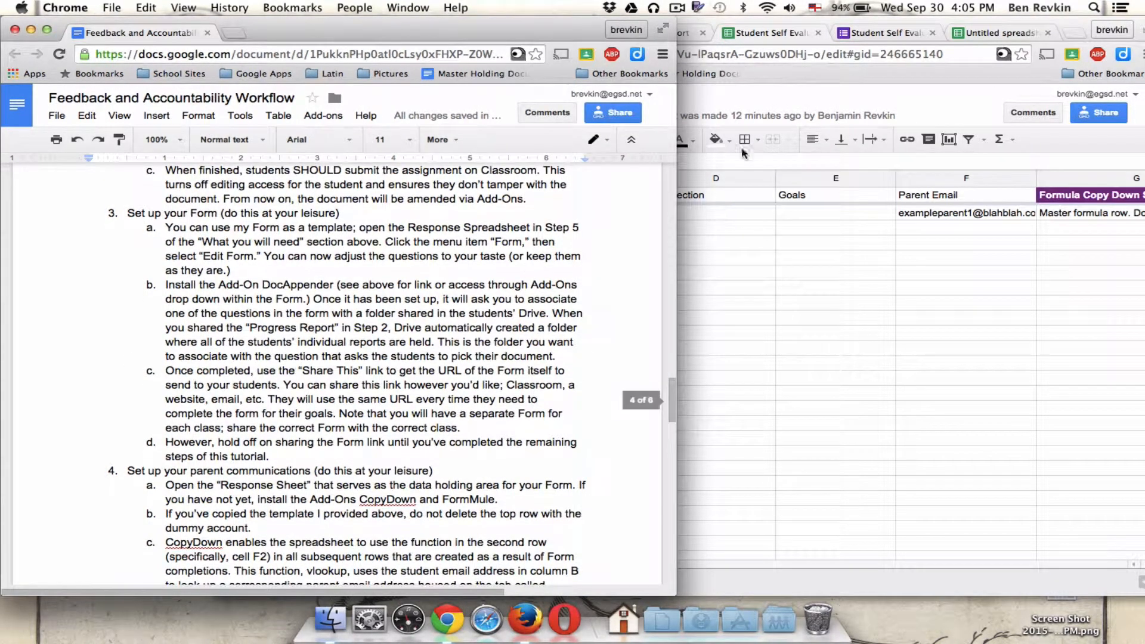
pyautogui.click(858, 38)
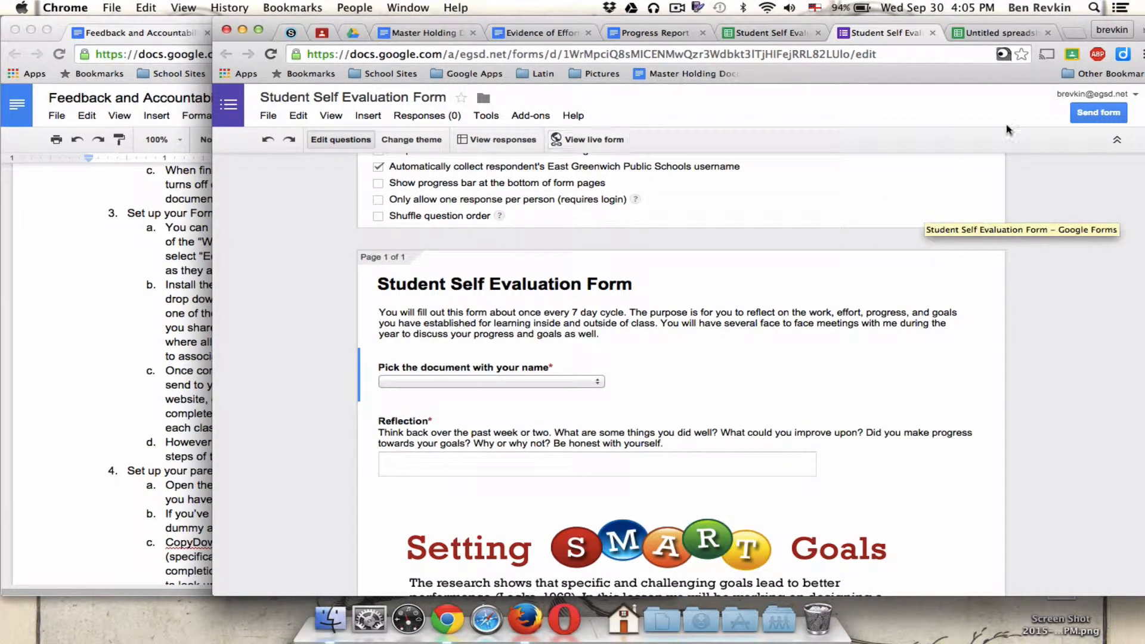
pyautogui.click(1121, 116)
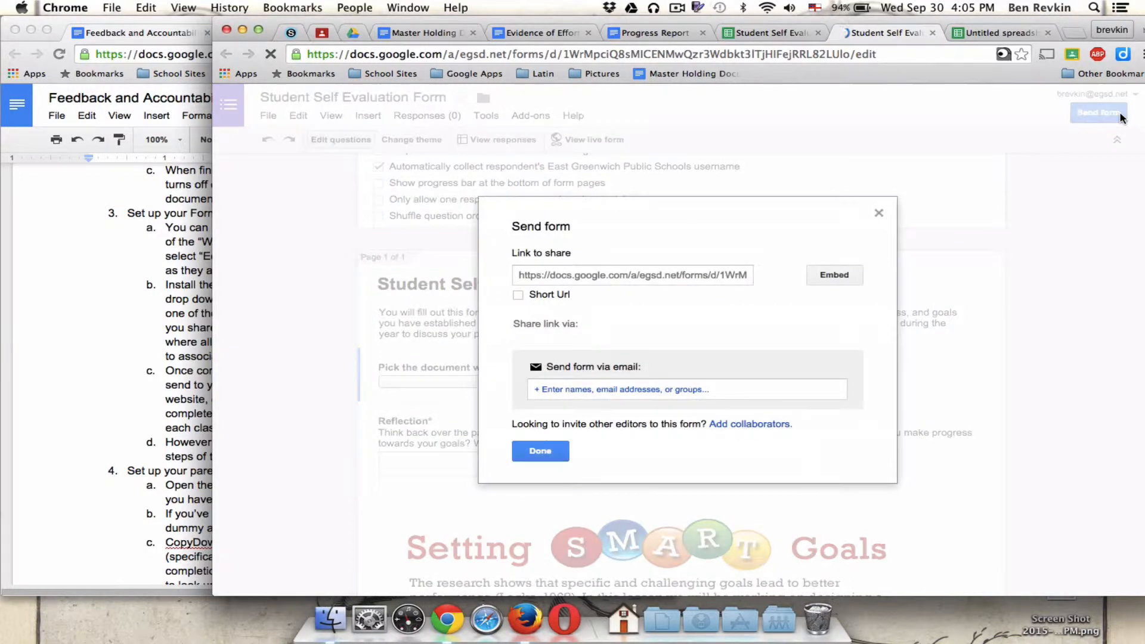
pyautogui.click(664, 276)
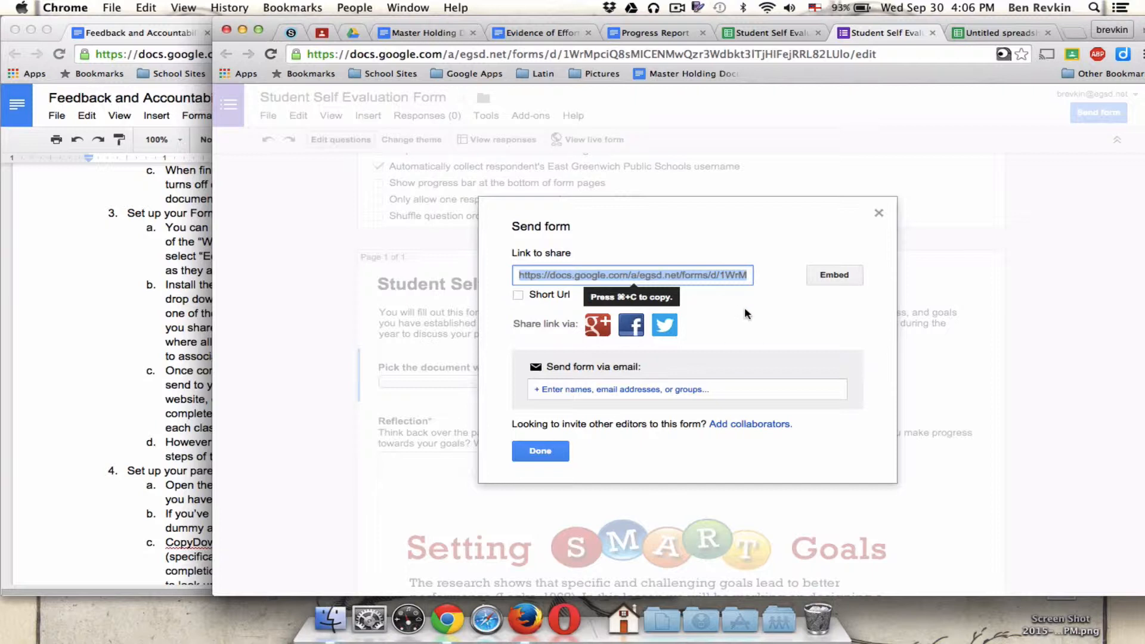
pyautogui.click(879, 213)
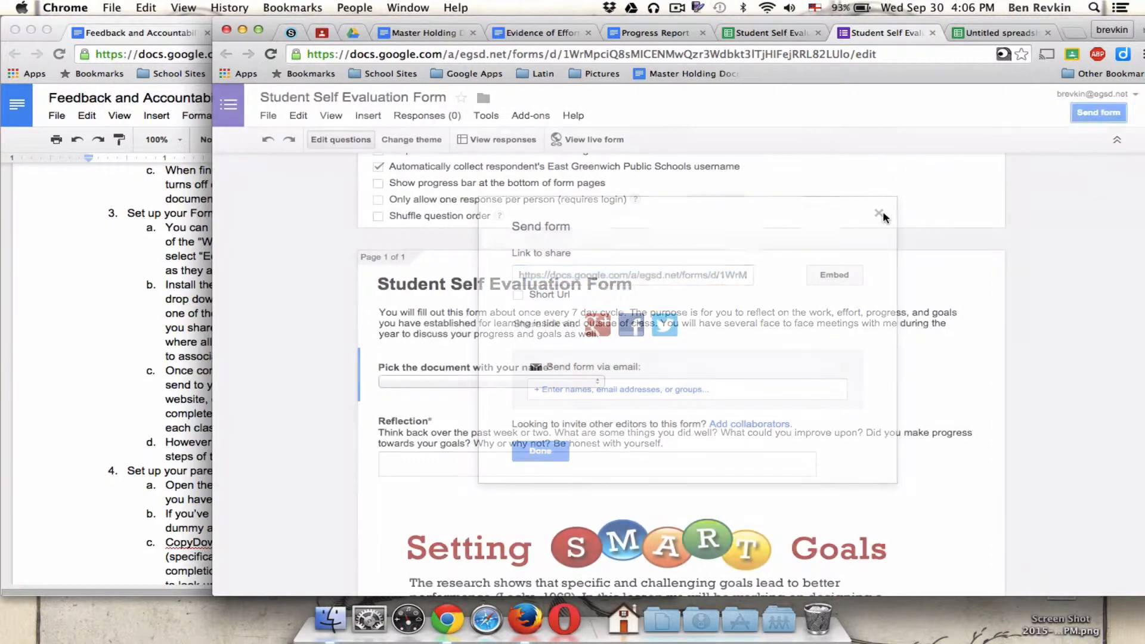
# - Read the workflow's DocAppender installation instructions and compare the Student Self Evaluation Form with its response spreadsheet
pyautogui.click(107, 406)
pyautogui.scroll(-2, 108, 405)
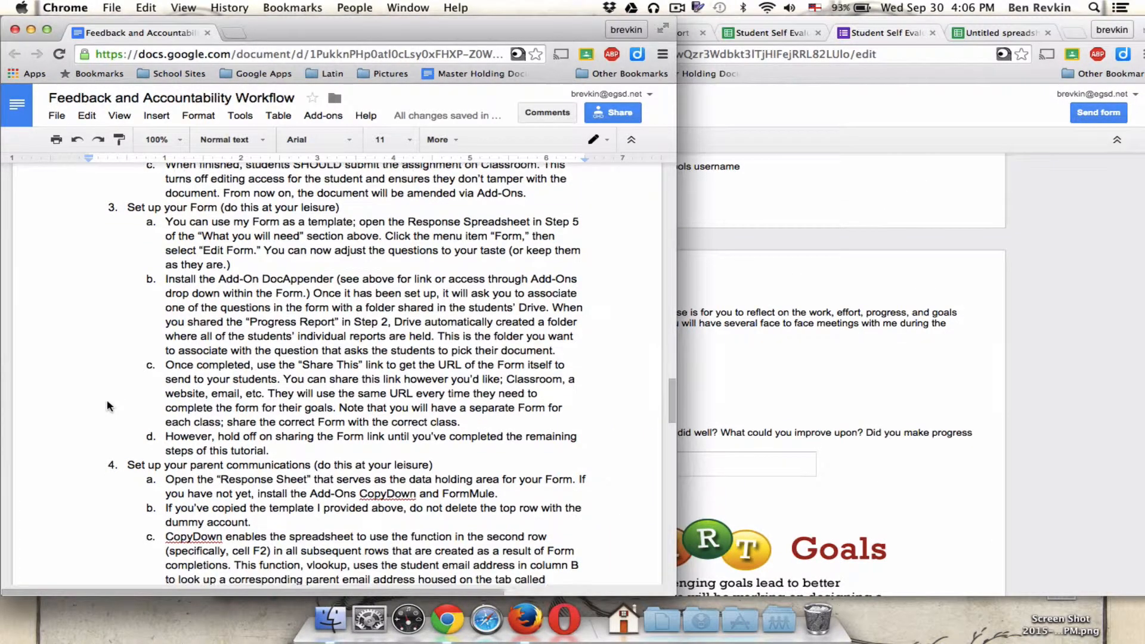
pyautogui.scroll(-1, 108, 401)
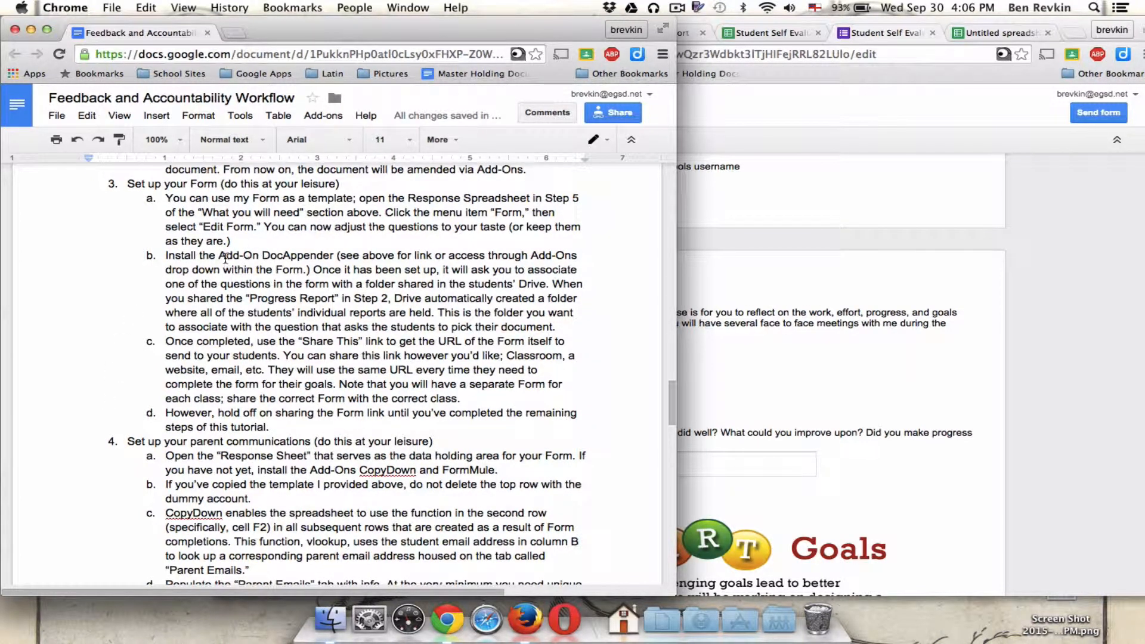
pyautogui.click(729, 230)
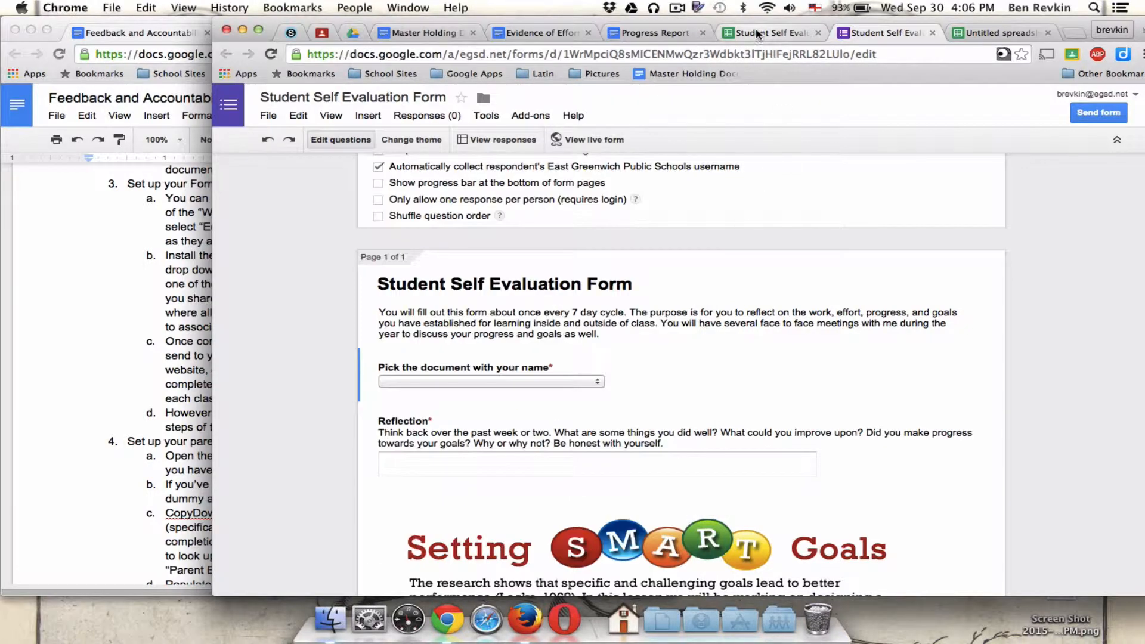
pyautogui.click(533, 117)
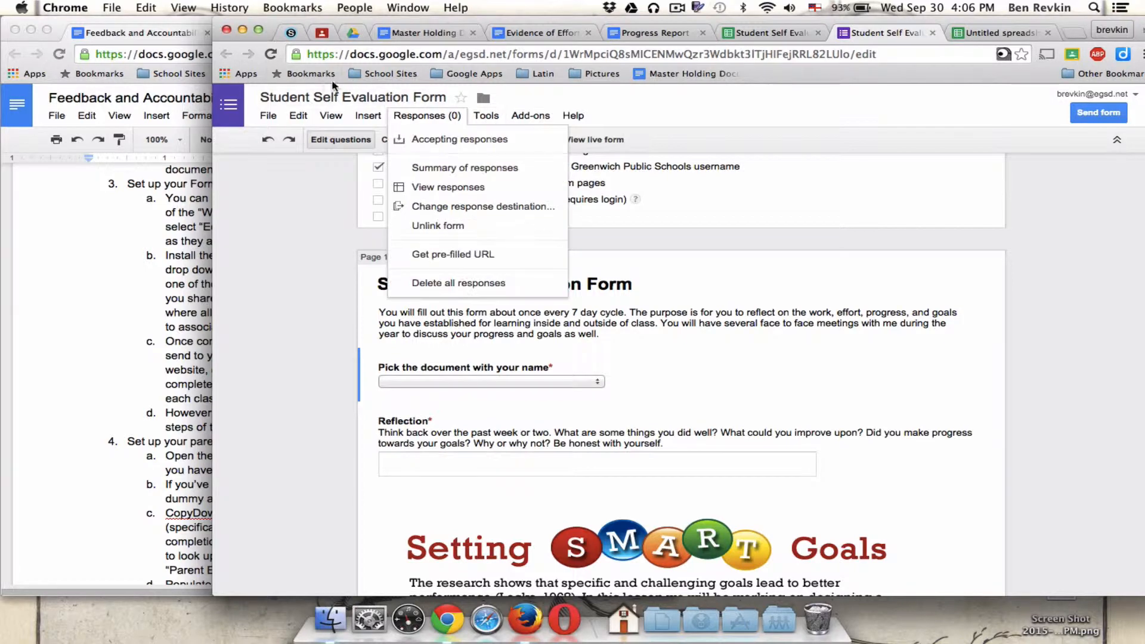
pyautogui.click(777, 40)
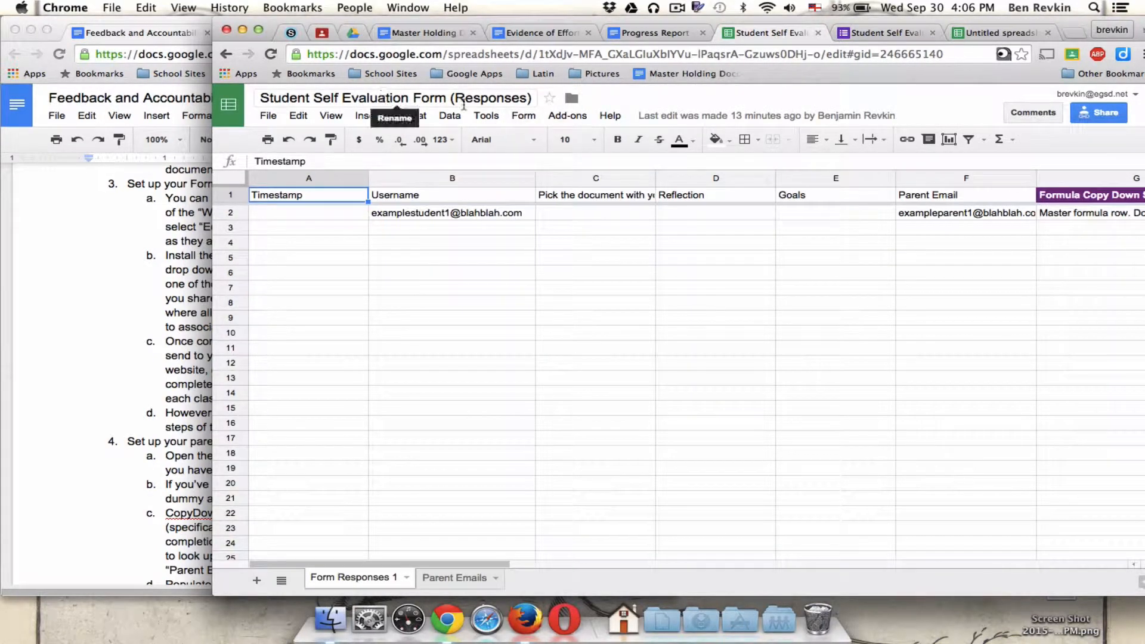
pyautogui.click(884, 40)
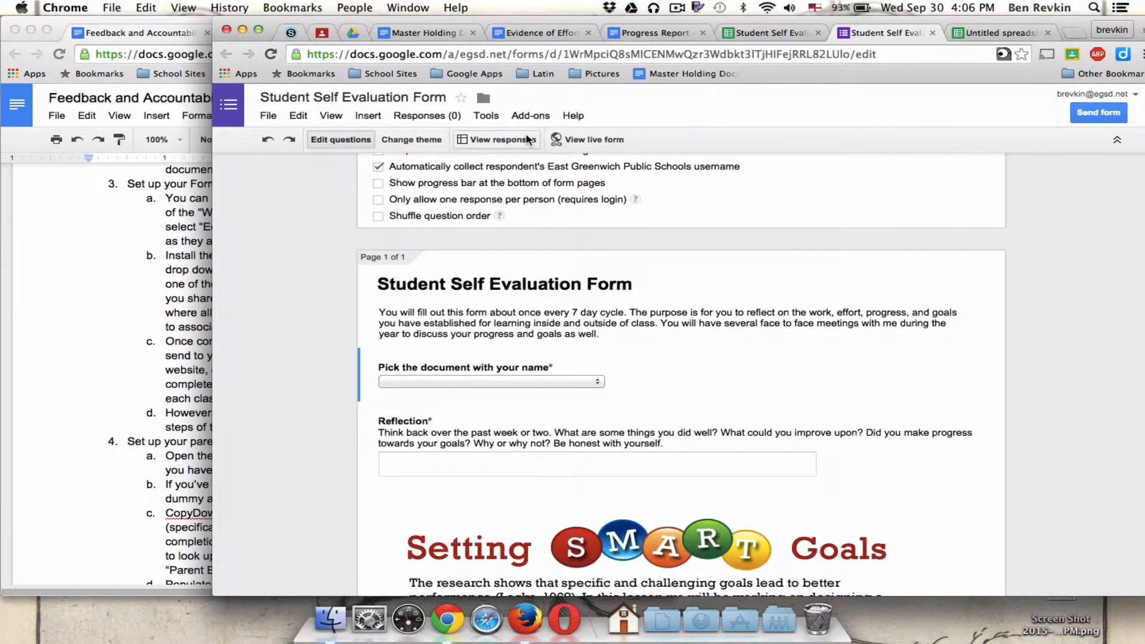
# - View the form's installed add-ons, then open the gallery for getting new add-ons and close it
pyautogui.click(530, 117)
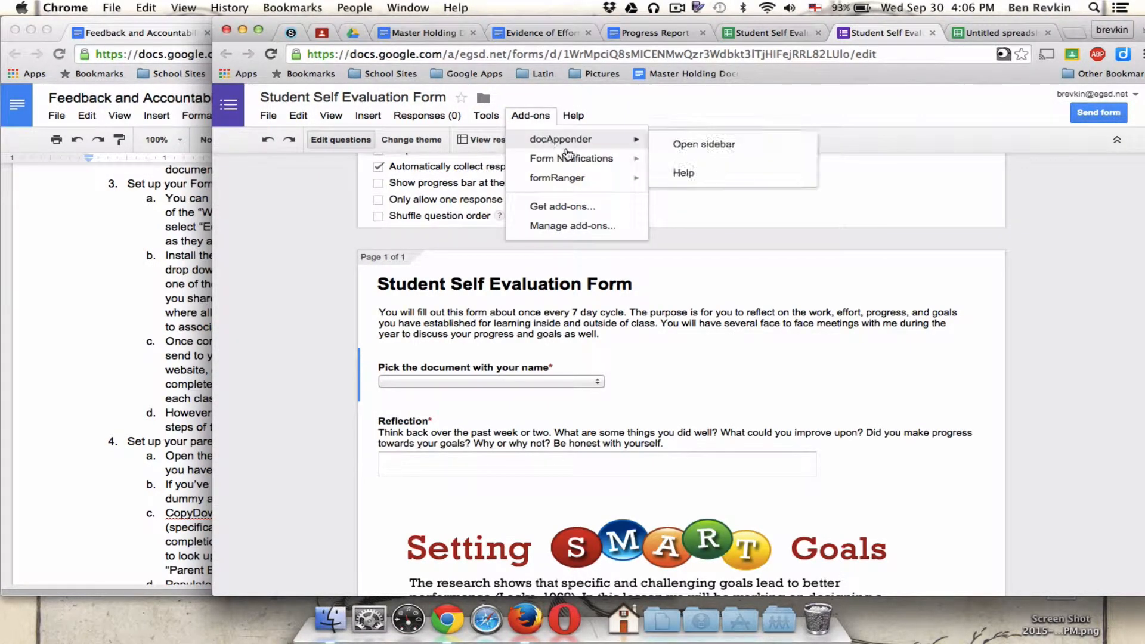
pyautogui.moveTo(604, 180)
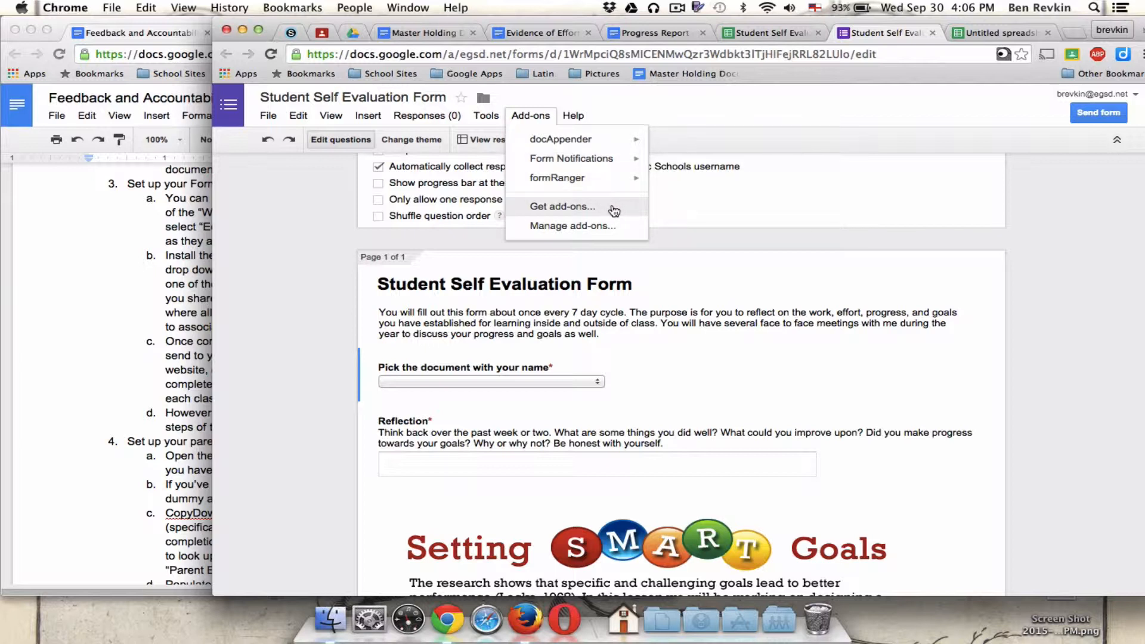
pyautogui.click(614, 210)
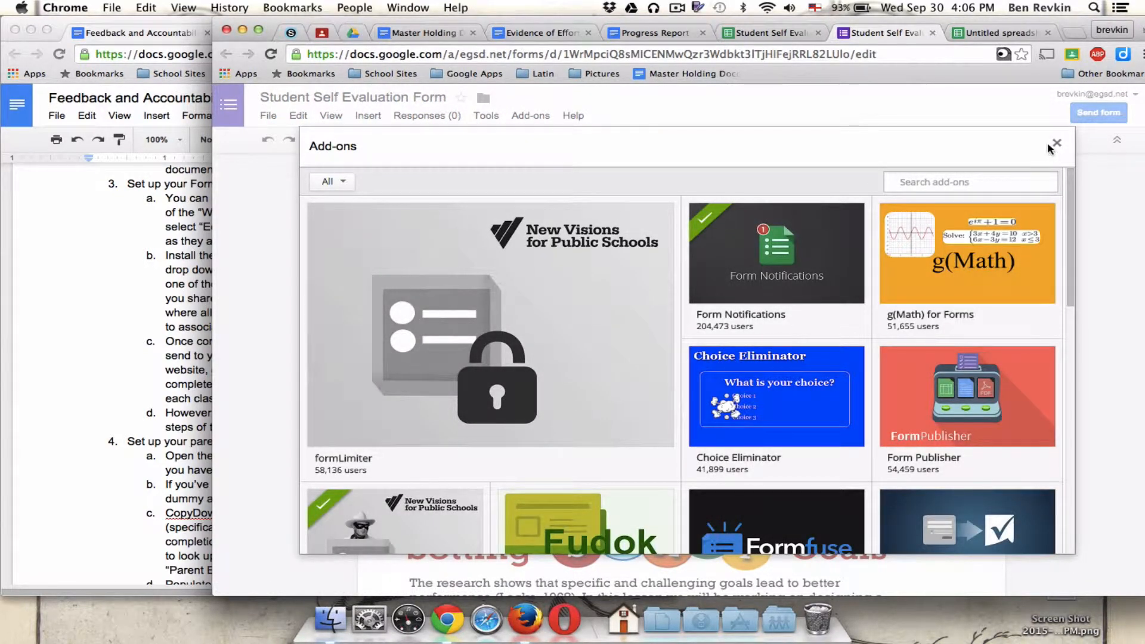
pyautogui.click(1051, 147)
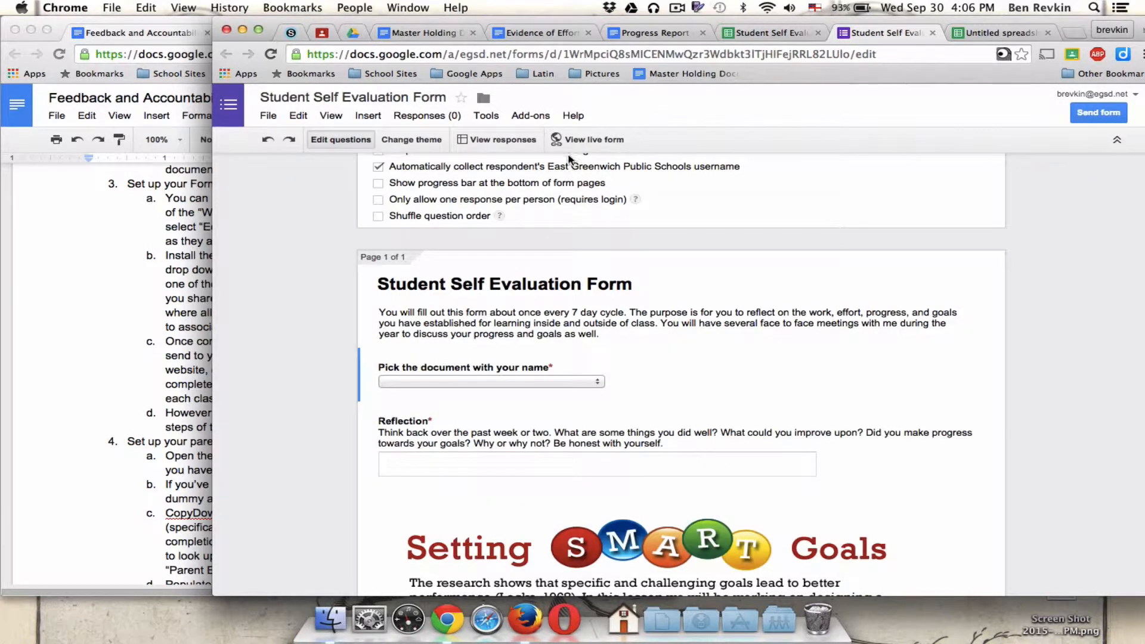
# - Open the docAppender sidebar for the Student Self Evaluation Form and view its target Doc folder step
pyautogui.click(531, 116)
pyautogui.moveTo(604, 148)
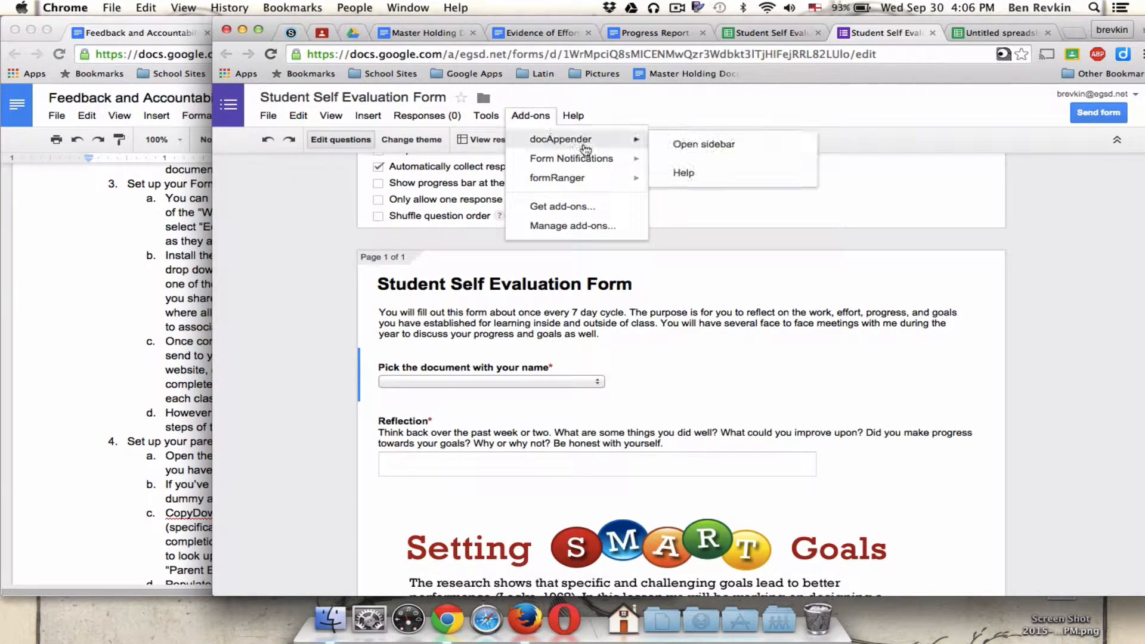
pyautogui.click(677, 146)
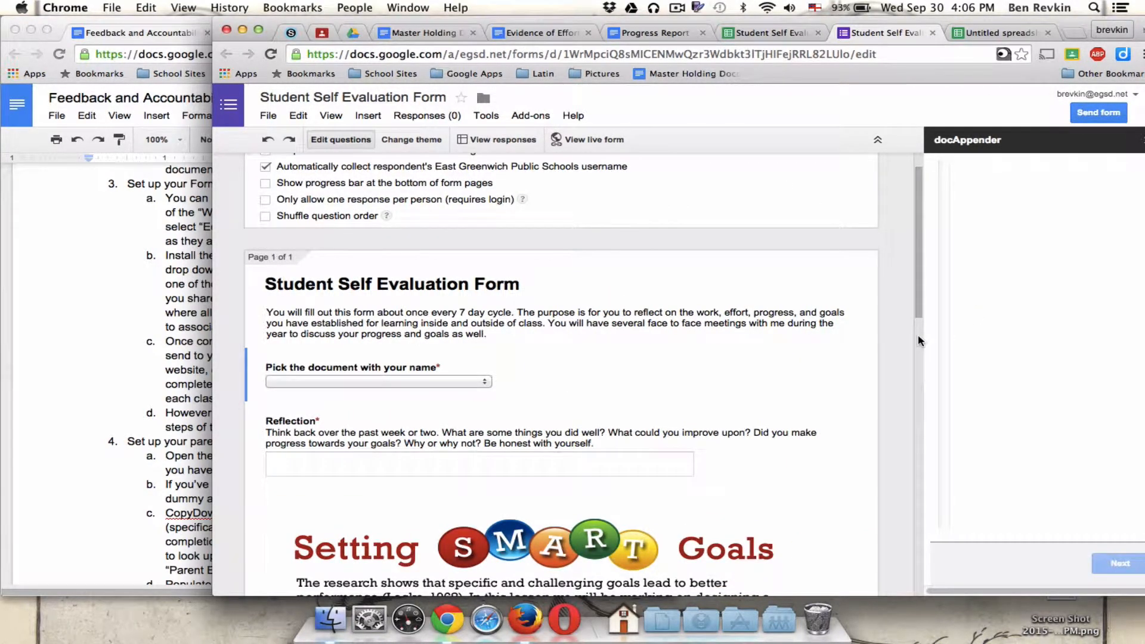
pyautogui.scroll(2, 918, 336)
pyautogui.scroll(-3, 918, 336)
pyautogui.scroll(-1, 918, 334)
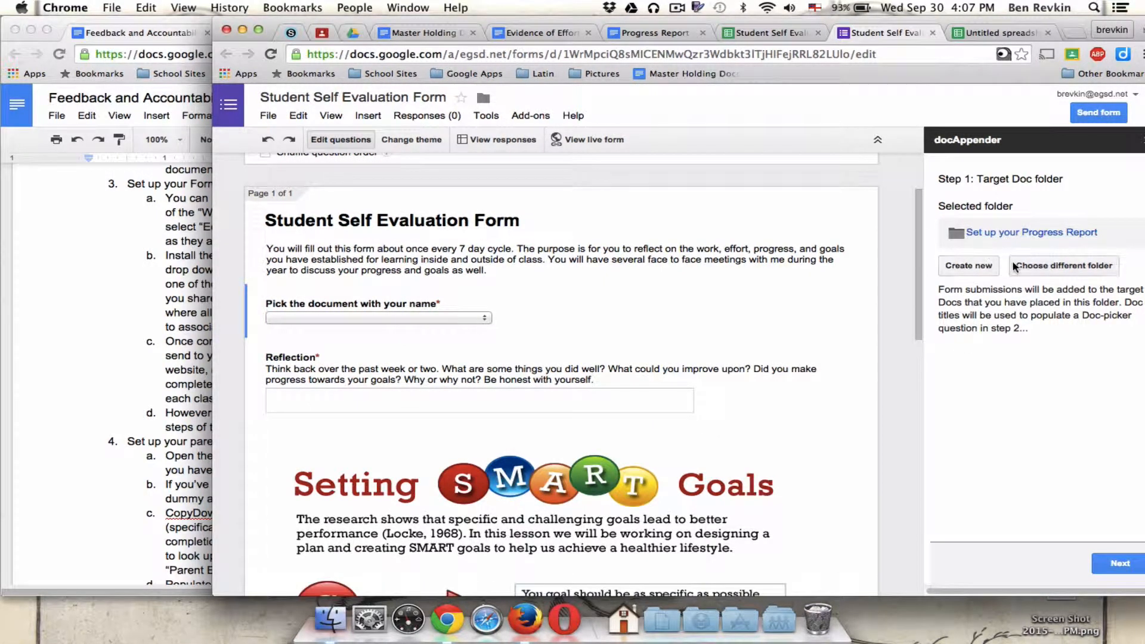
# - Check docAppender's selected folder and view the list options of the "Pick the document with your name" question, then close the question
pyautogui.click(1021, 235)
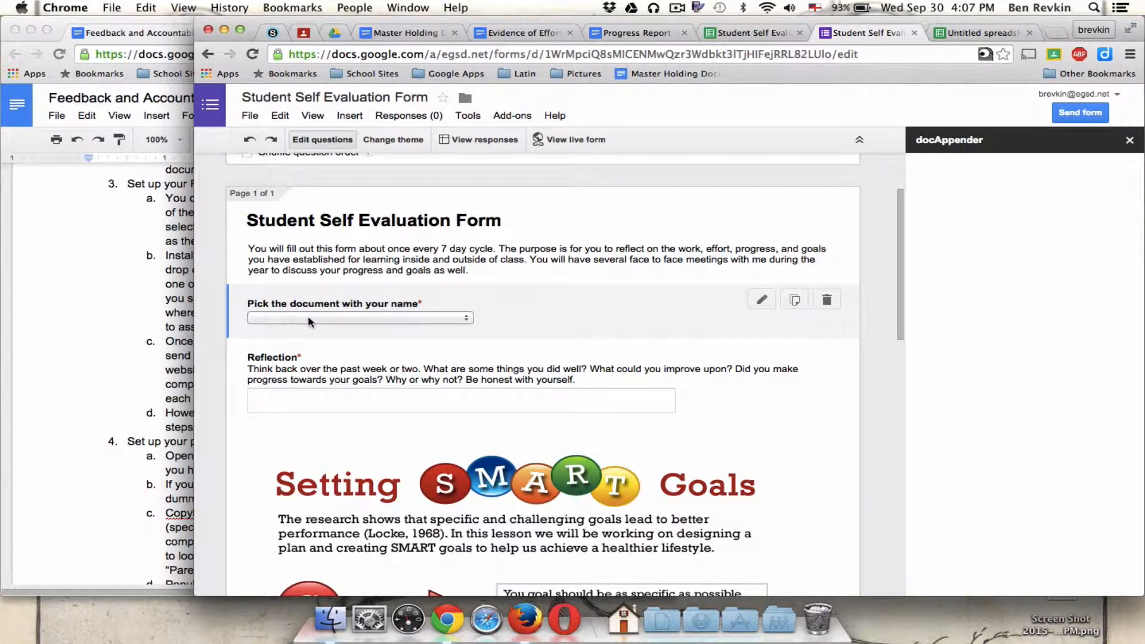
pyautogui.click(467, 323)
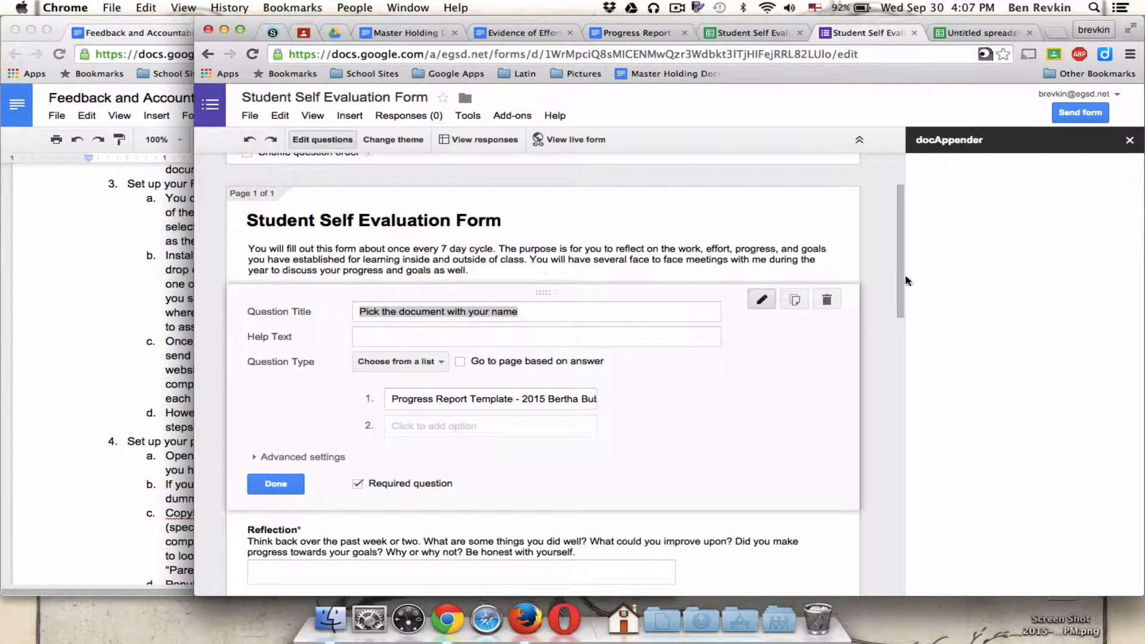
pyautogui.click(287, 491)
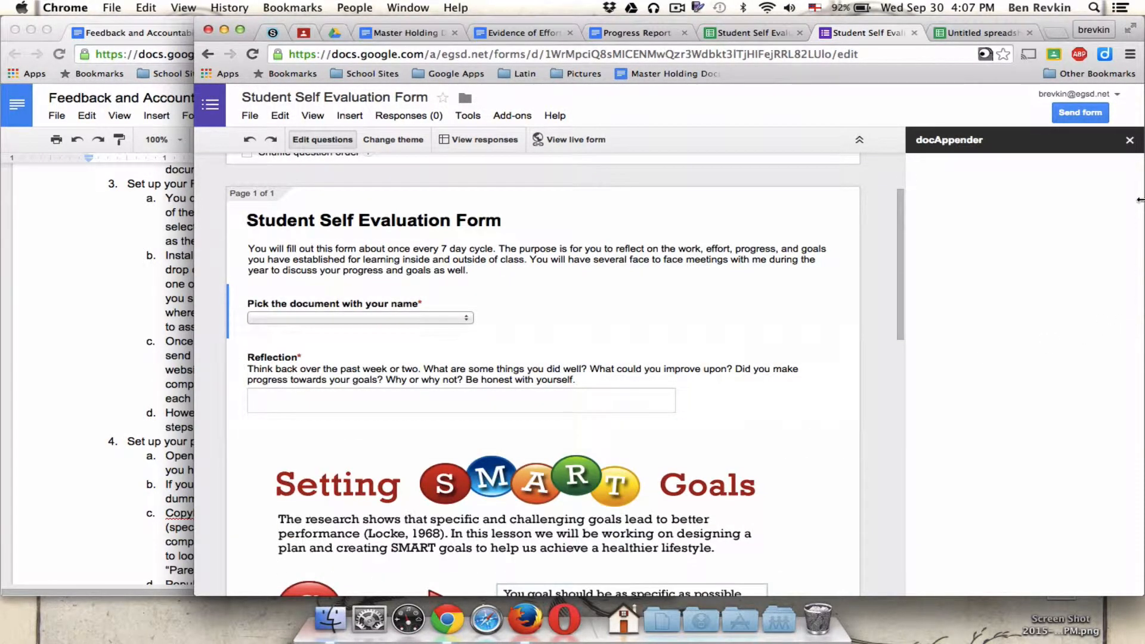
# - Search for a different docAppender target folder with "progress report", highlight the first Progress Report folder, and cancel the selection
pyautogui.click(1027, 266)
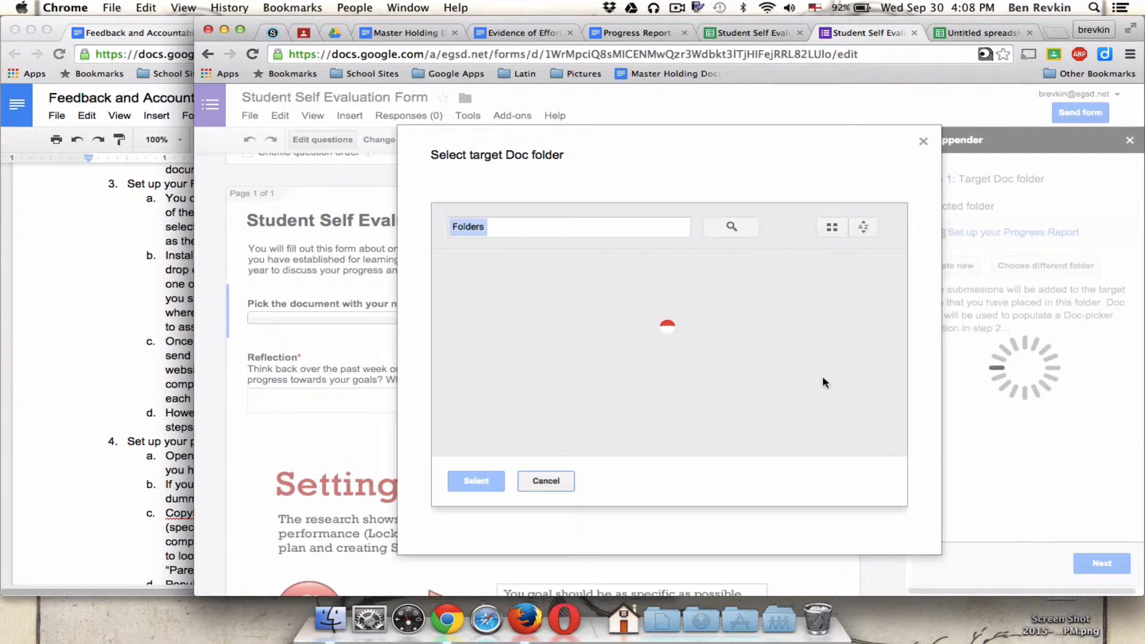
pyautogui.click(575, 228)
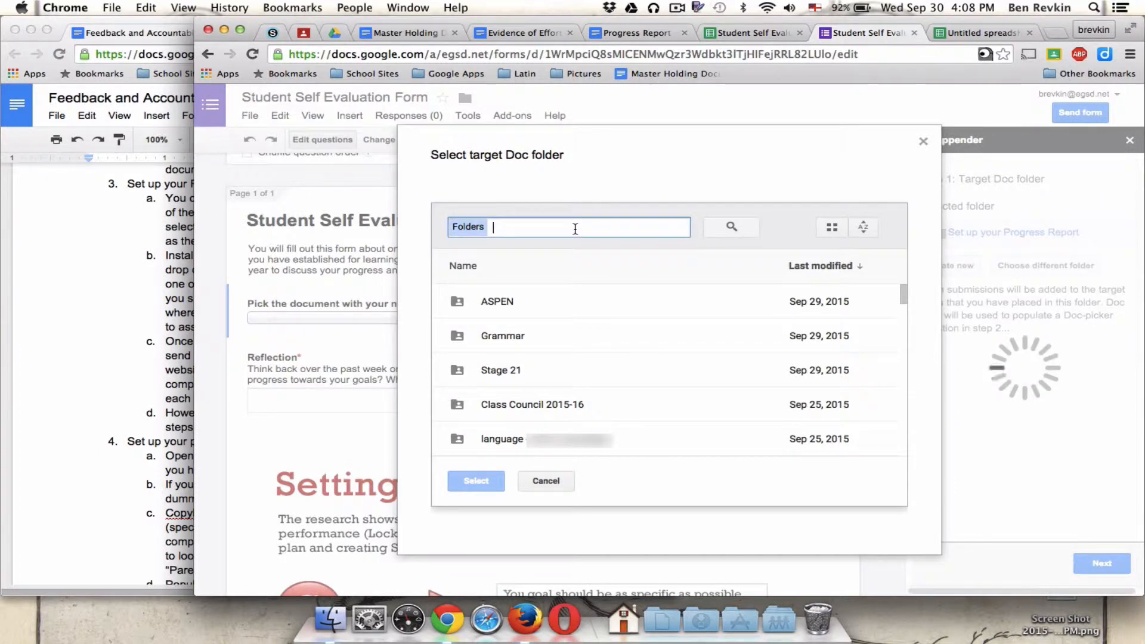
pyautogui.write('progress')
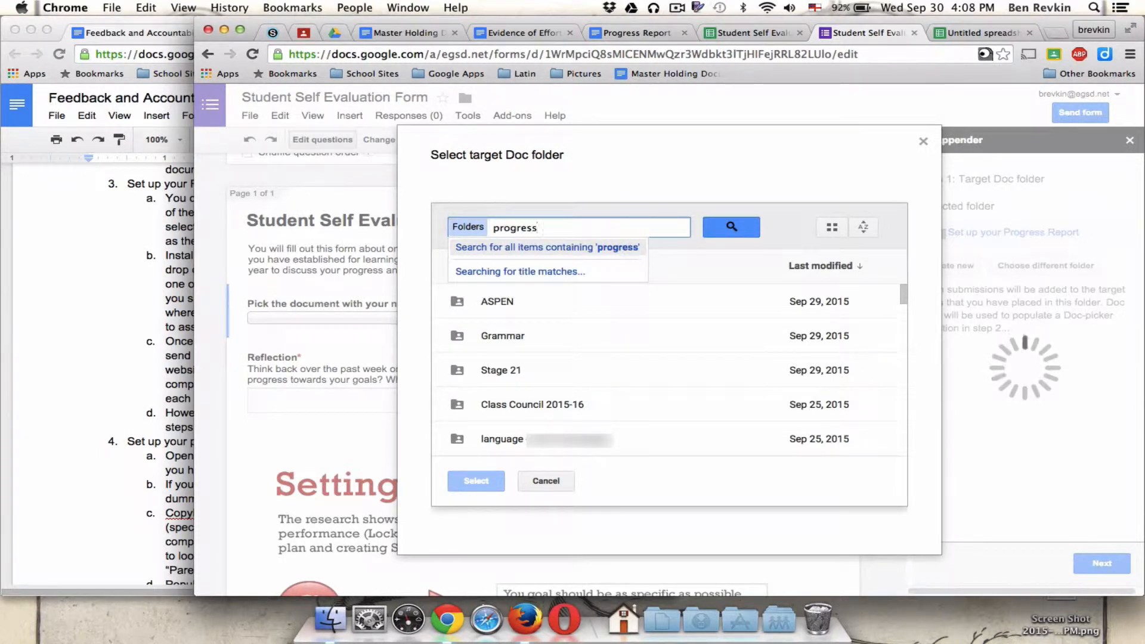
pyautogui.write('report')
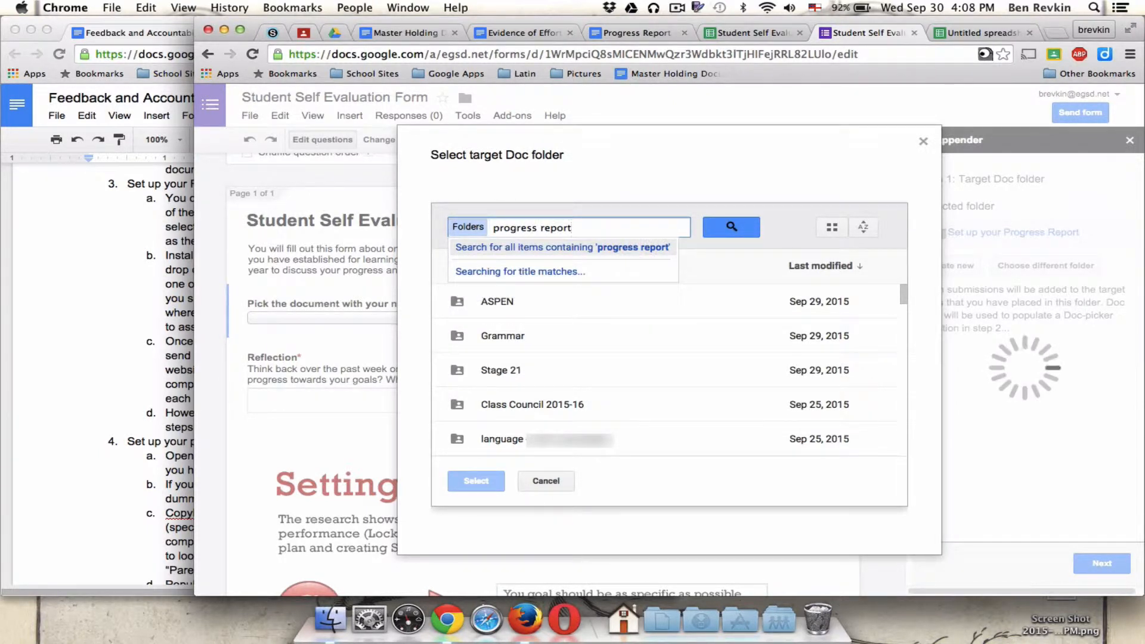
pyautogui.press('Return')
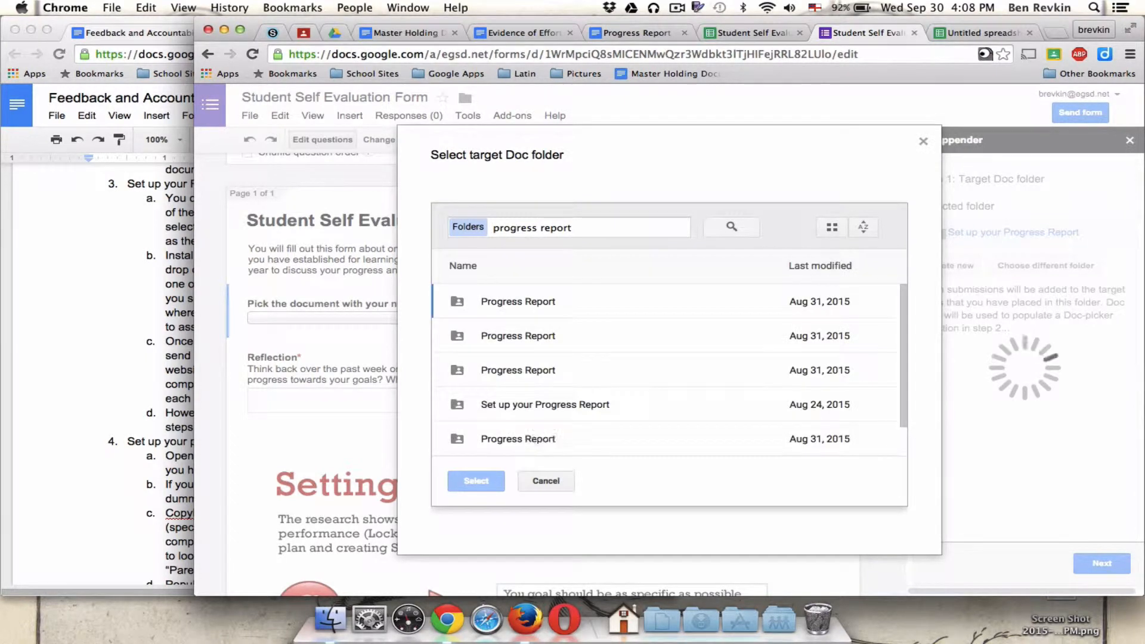
pyautogui.click(530, 305)
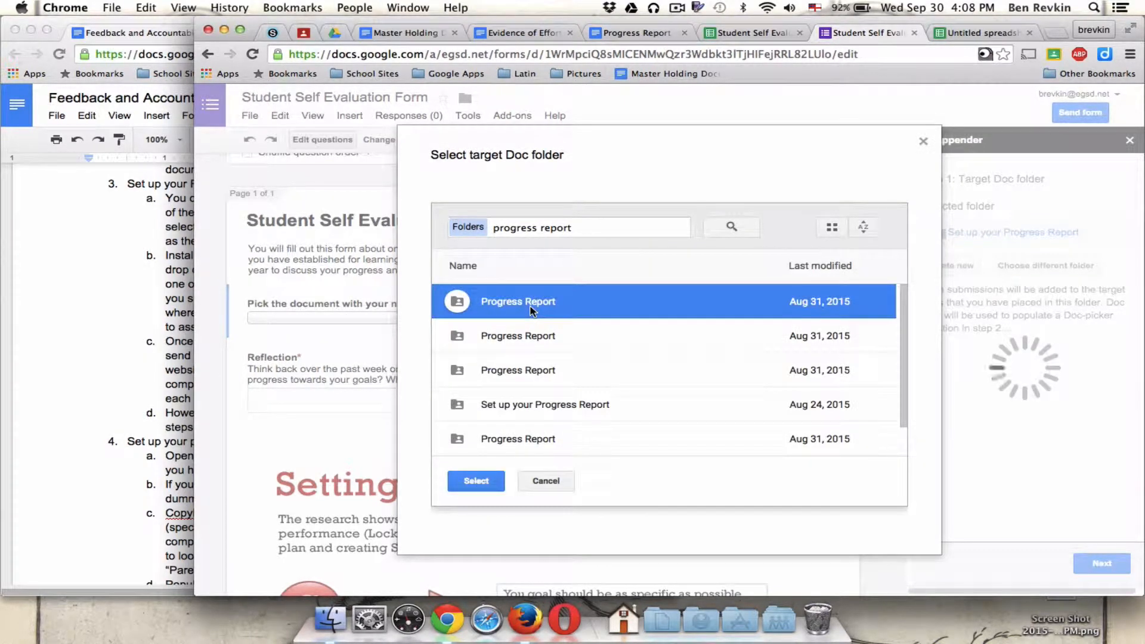
pyautogui.click(559, 481)
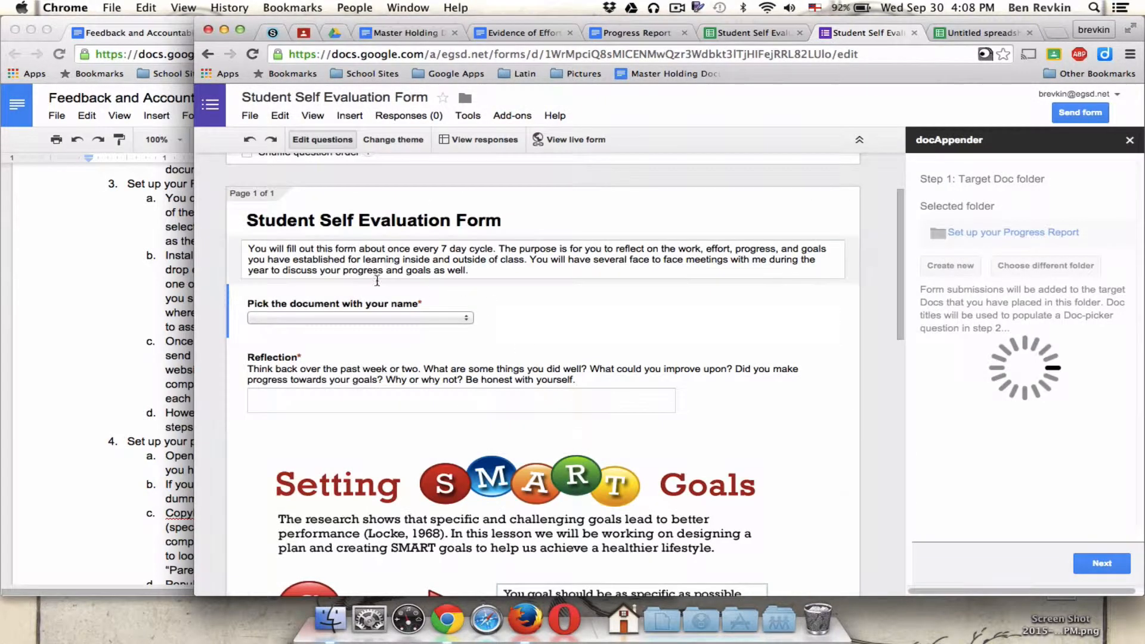
# - Open the "Pick the document with your name" question for editing and close the docAppender sidebar
pyautogui.click(463, 317)
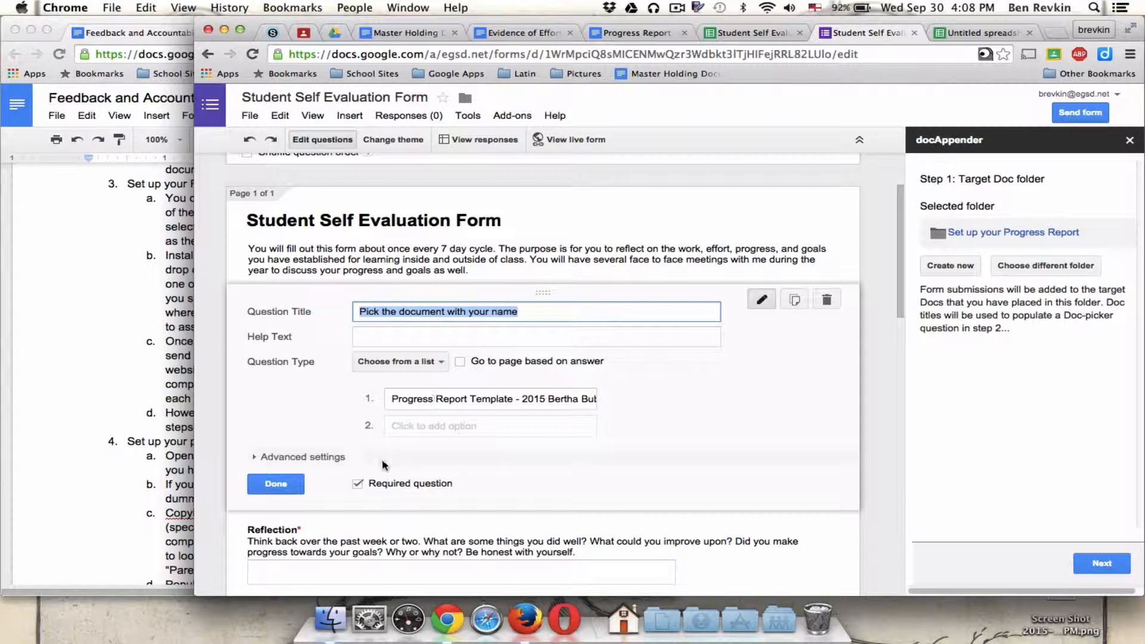
pyautogui.click(1129, 140)
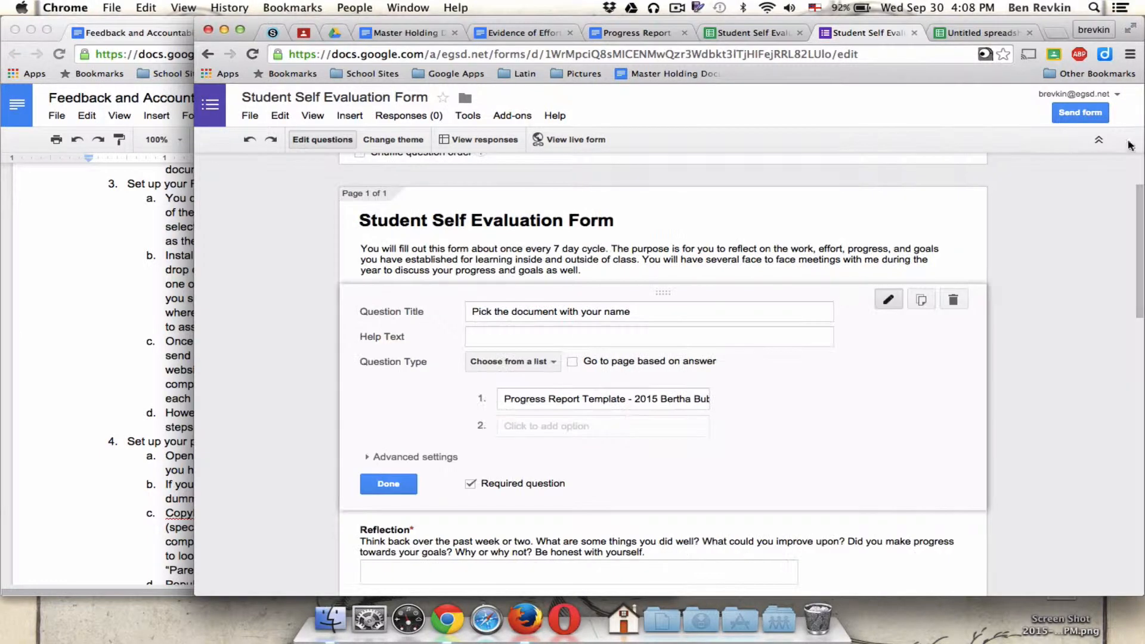
# - Read the workflow's parent communications instructions and compare them with the Student Self Evaluation Form's response spreadsheet
pyautogui.click(66, 292)
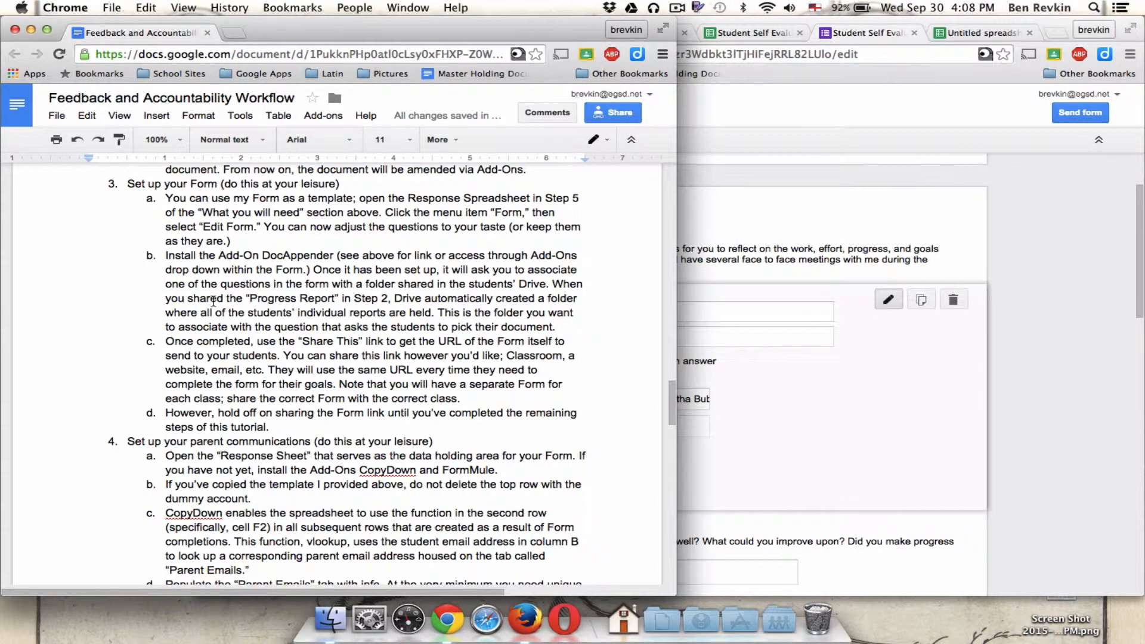
pyautogui.scroll(-3, 213, 301)
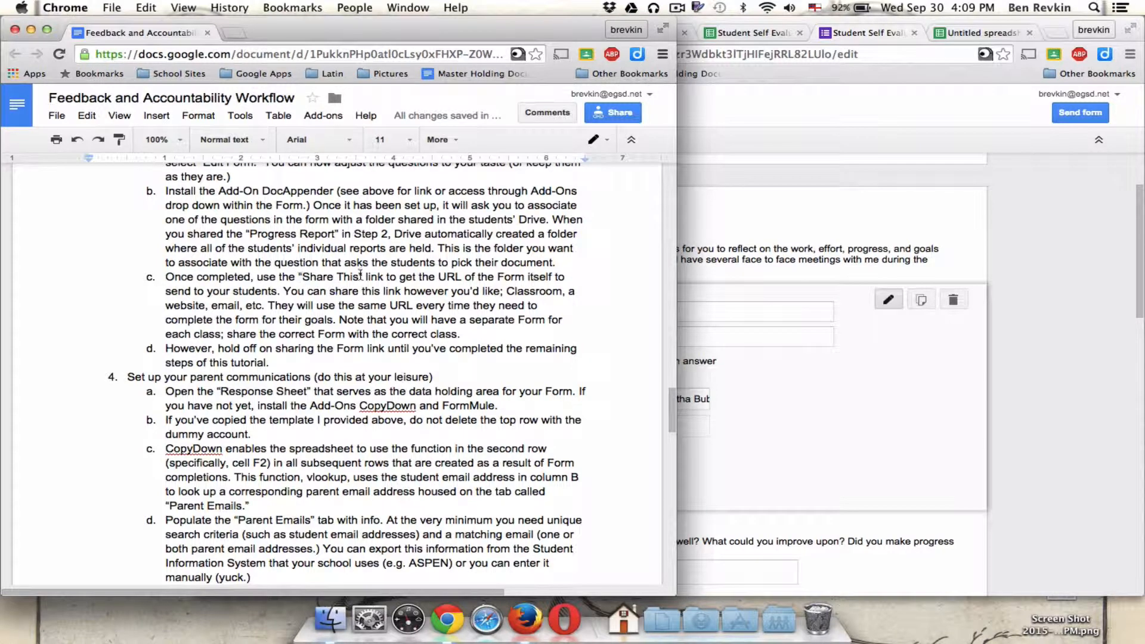
pyautogui.scroll(-3, 360, 274)
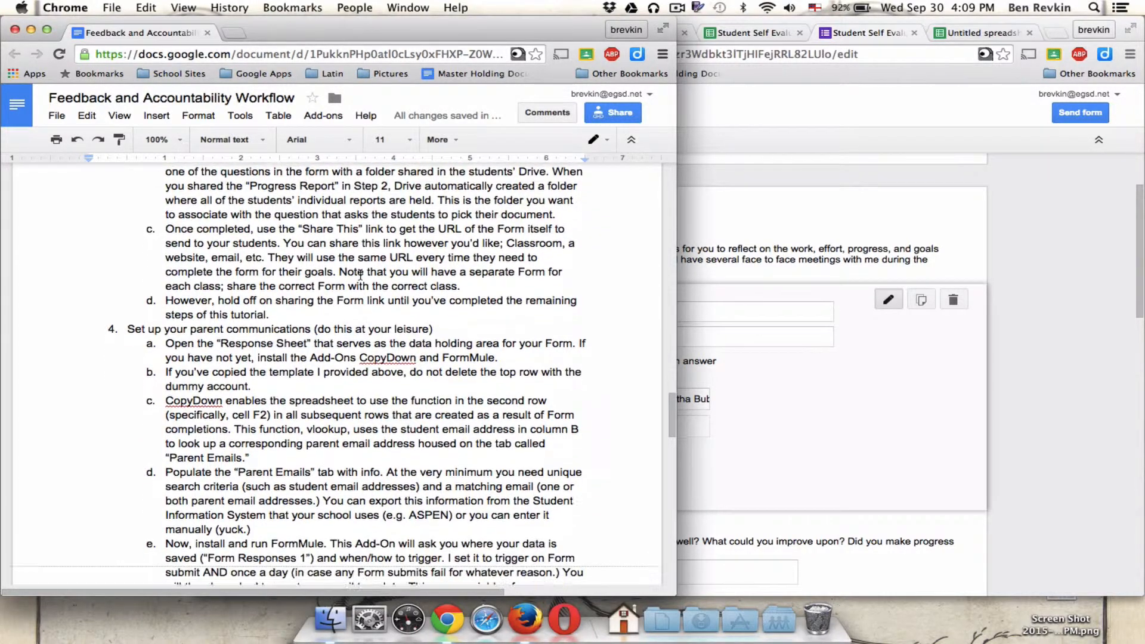
pyautogui.scroll(-4, 282, 283)
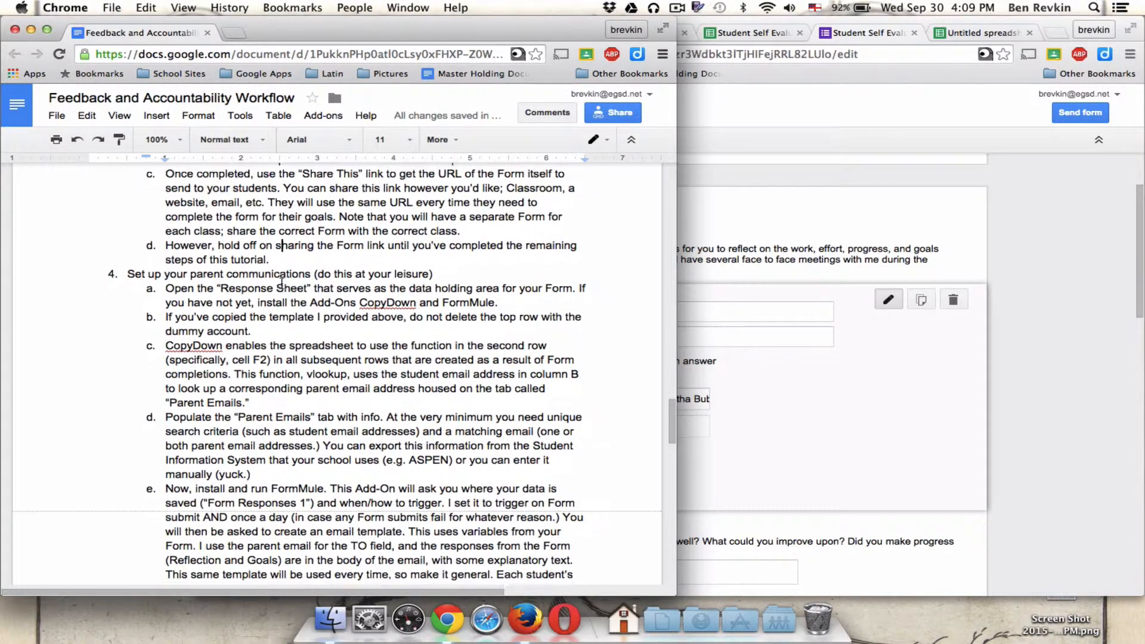
pyautogui.click(1037, 340)
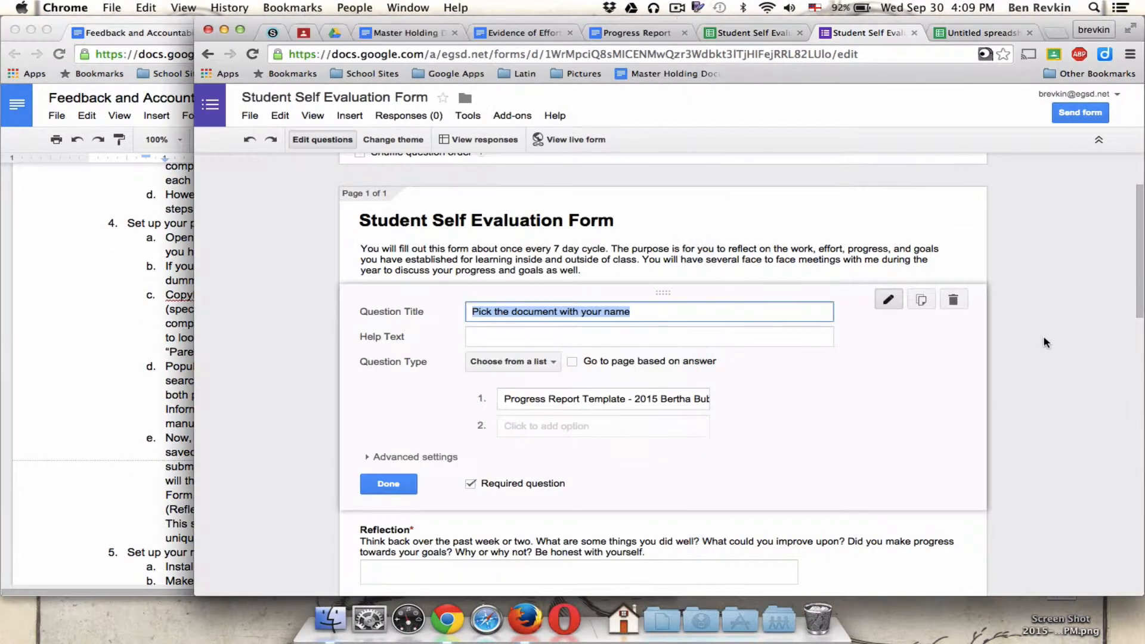
pyautogui.click(751, 35)
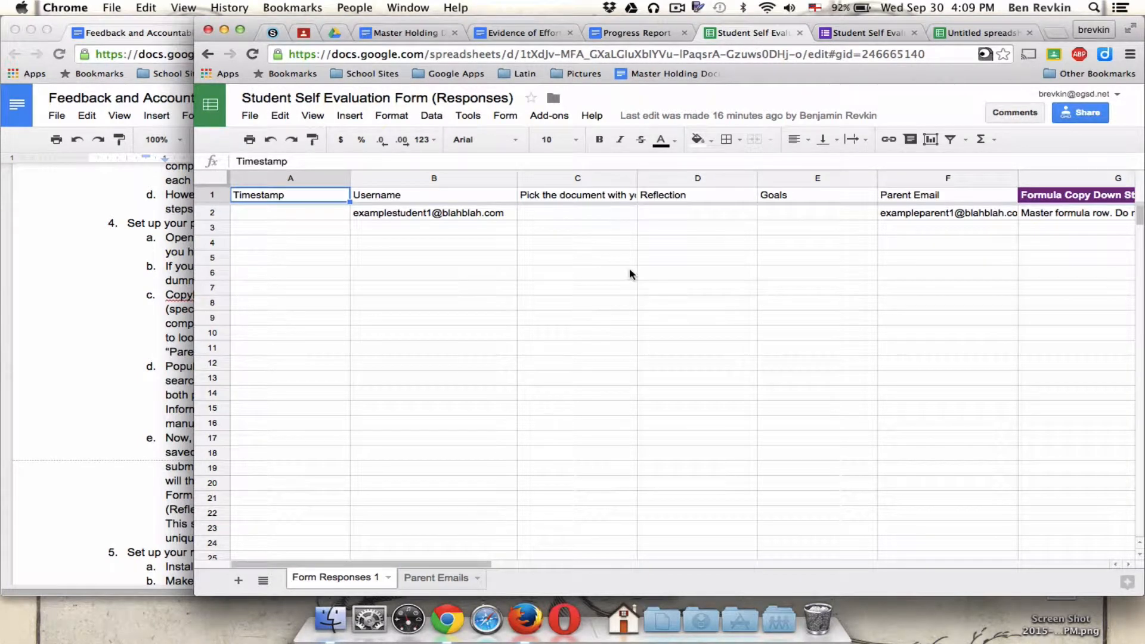
pyautogui.click(110, 320)
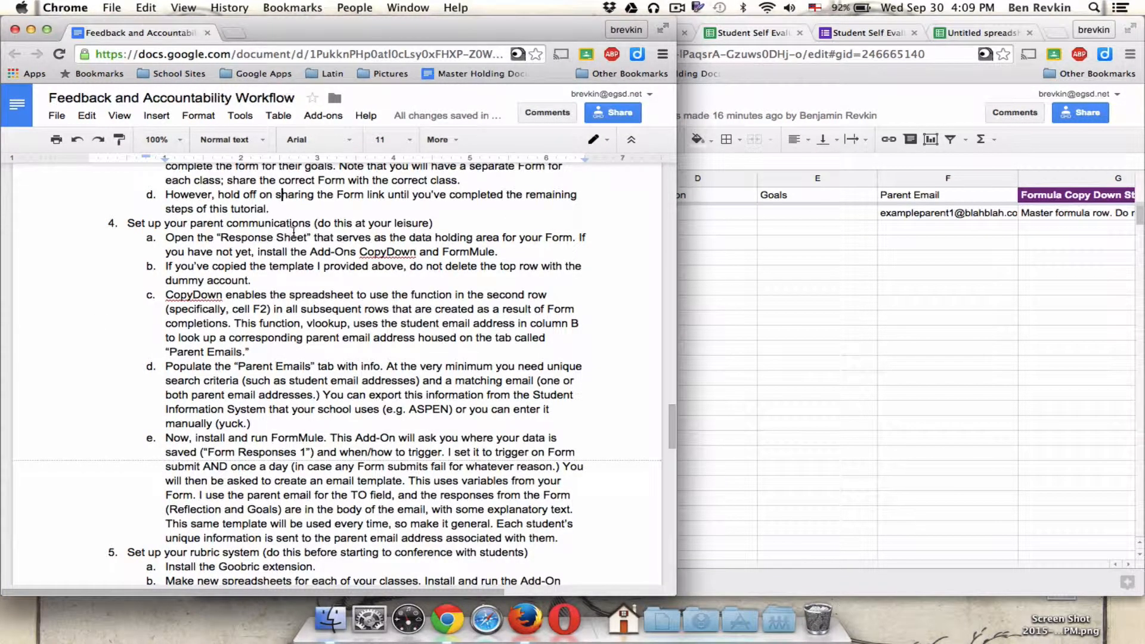
pyautogui.click(797, 374)
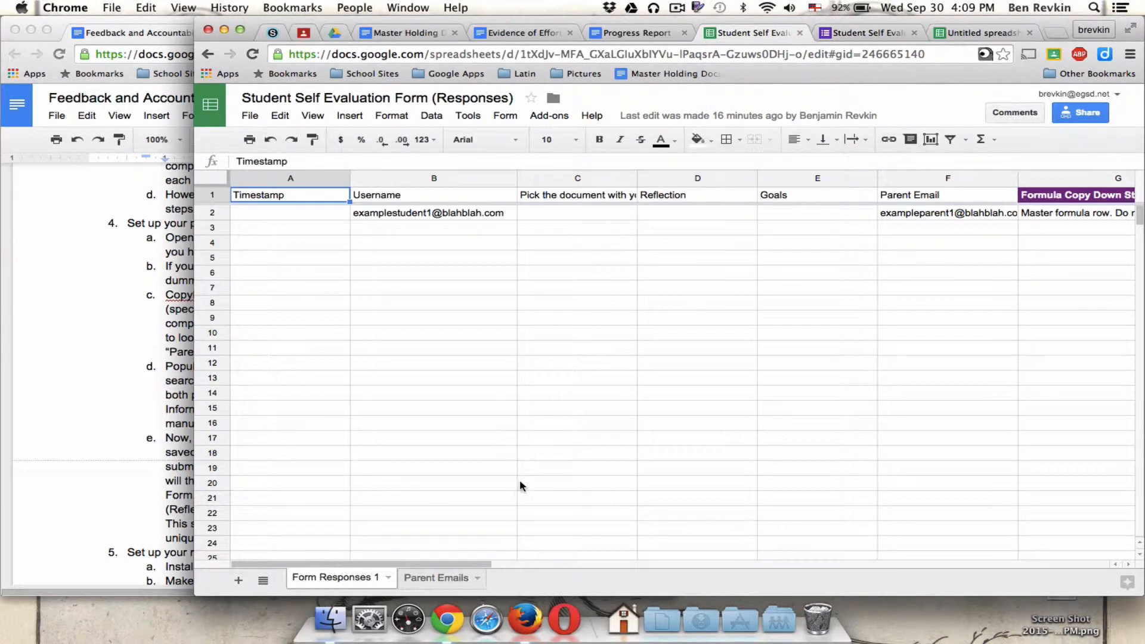
# - Highlight the CopyDown and FormMule add-on names in the workflow's parent communications instructions, then return to the response spreadsheet
pyautogui.click(95, 364)
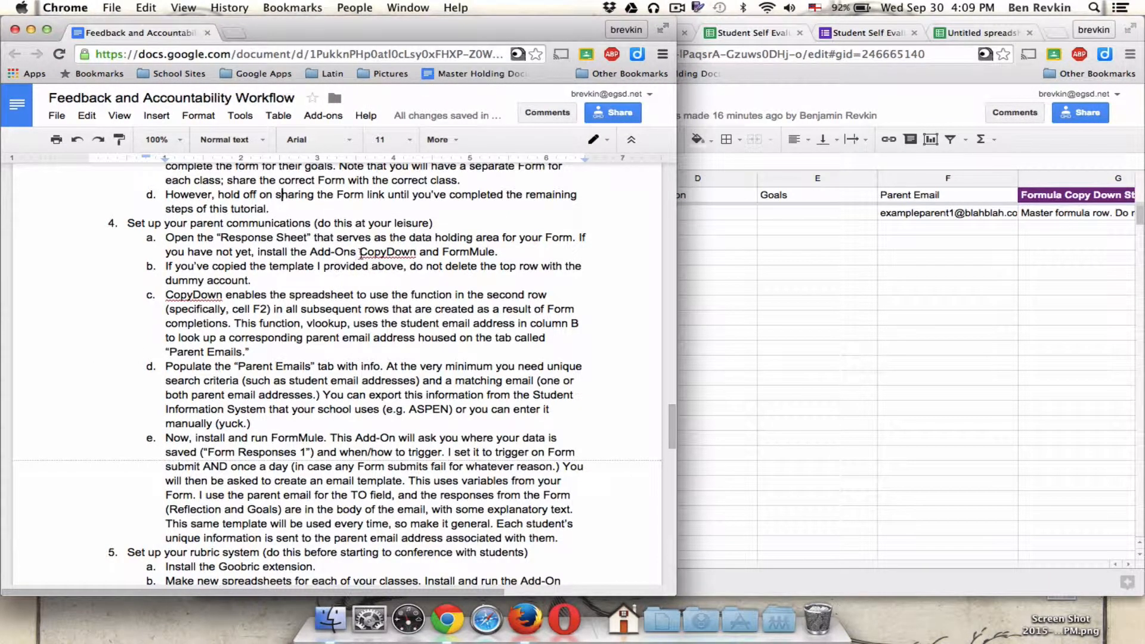
pyautogui.moveTo(359, 252); pyautogui.dragTo(419, 251)
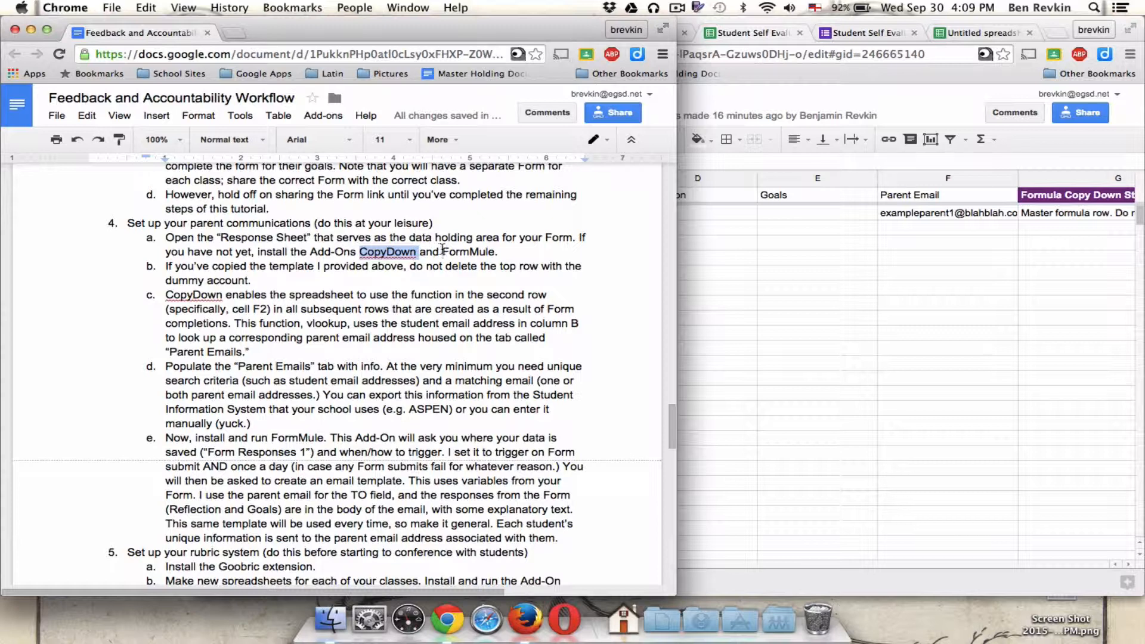
pyautogui.moveTo(442, 250); pyautogui.dragTo(497, 251)
pyautogui.click(697, 257)
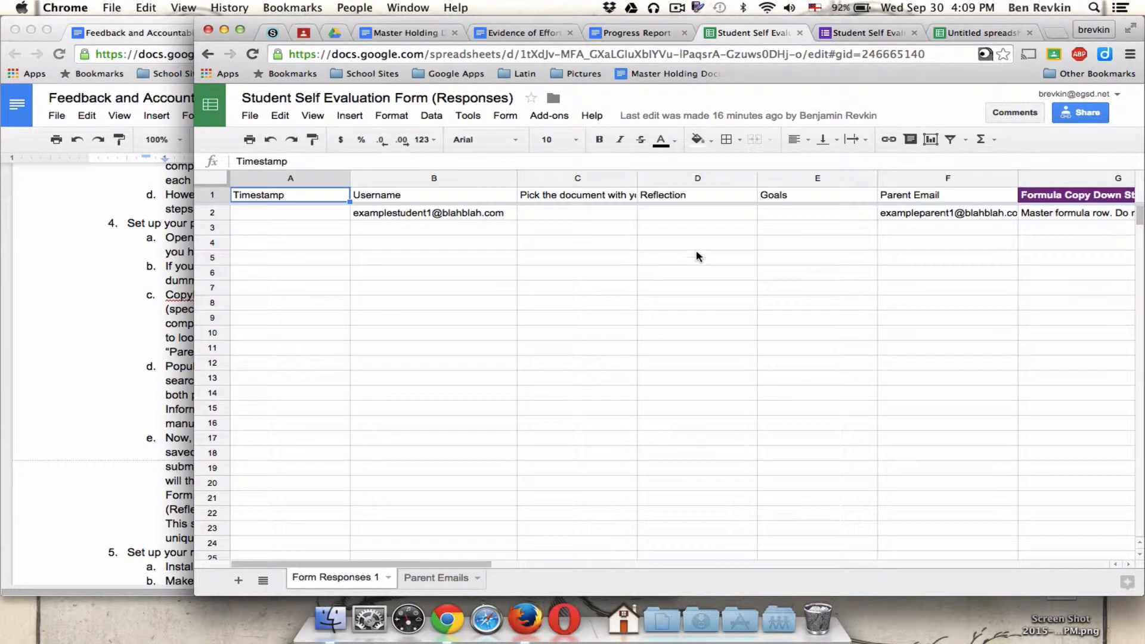
# - Open the copyDown settings for the response spreadsheet and widen the window to show more columns
pyautogui.click(549, 115)
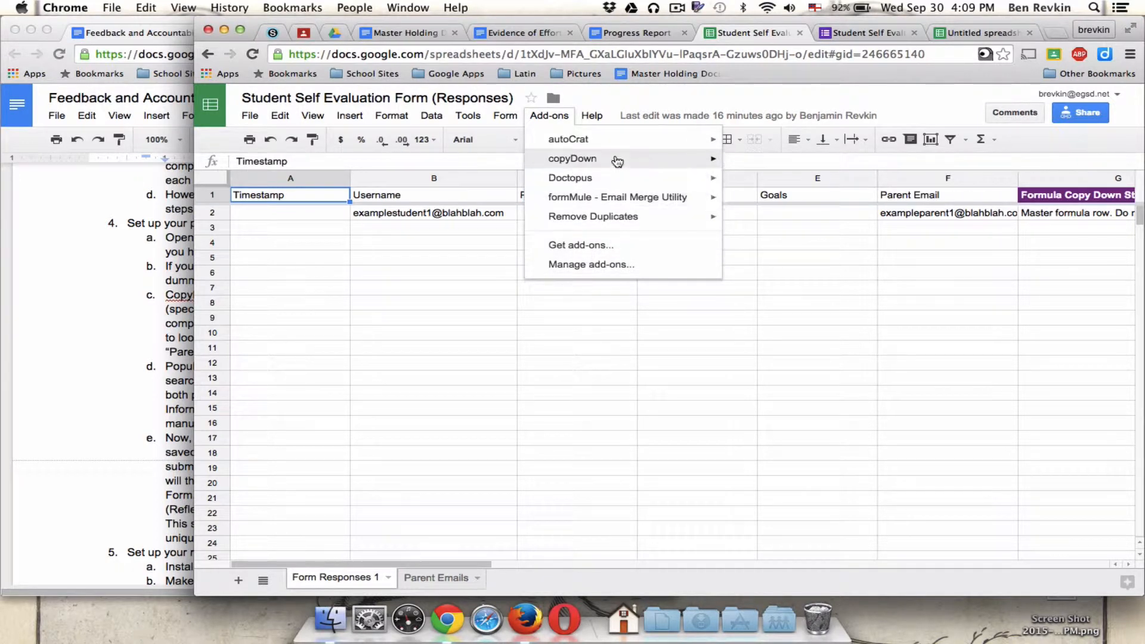
pyautogui.moveTo(617, 161)
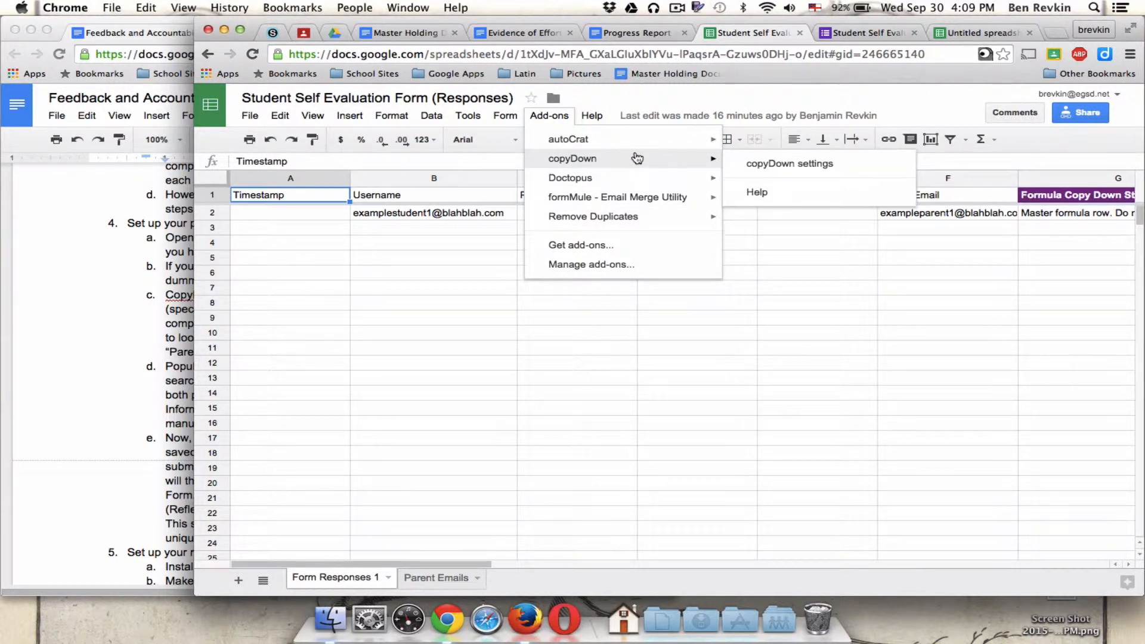
pyautogui.click(737, 162)
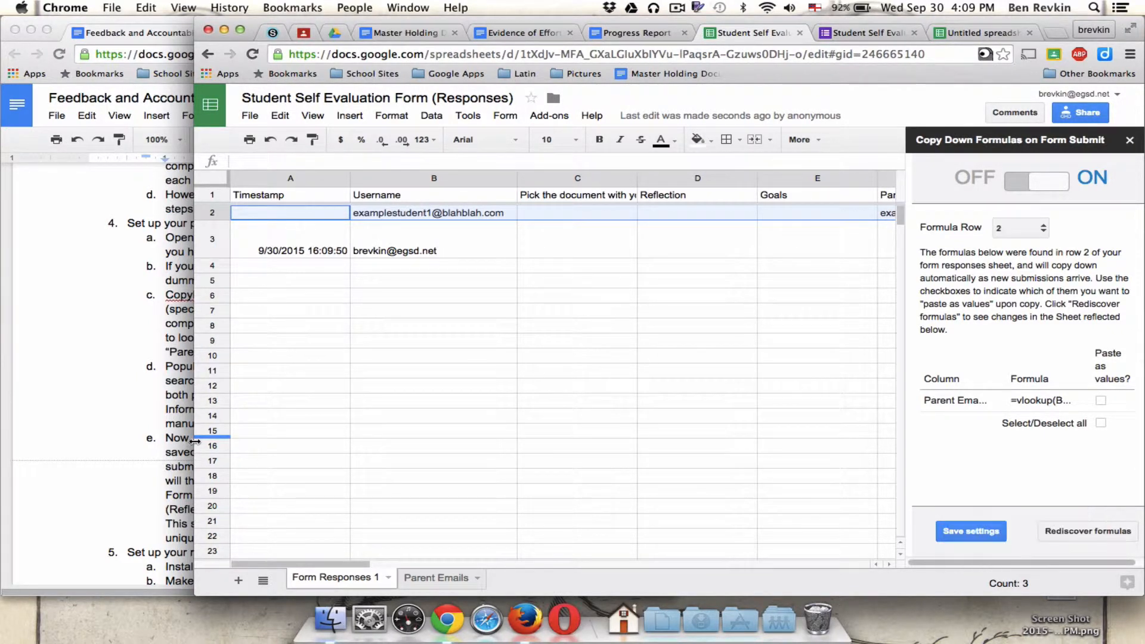
pyautogui.moveTo(196, 441); pyautogui.dragTo(53, 441)
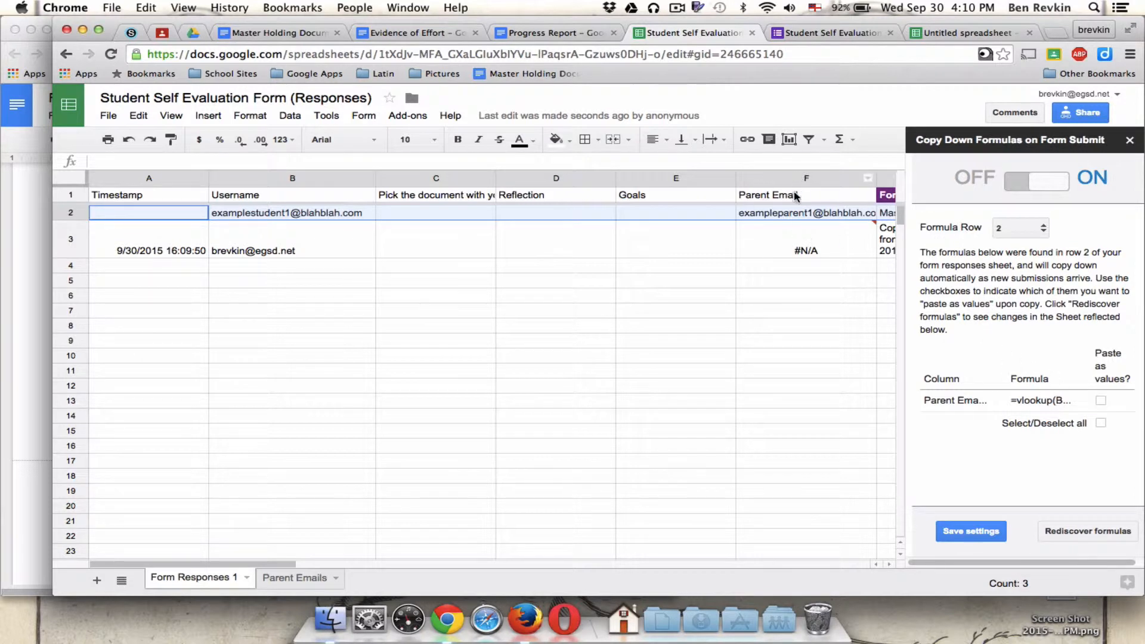
# - Examine the vlookup formula in the Parent Email cell F2 and the student emails on the Parent Emails sheet it refers to
pyautogui.click(791, 215)
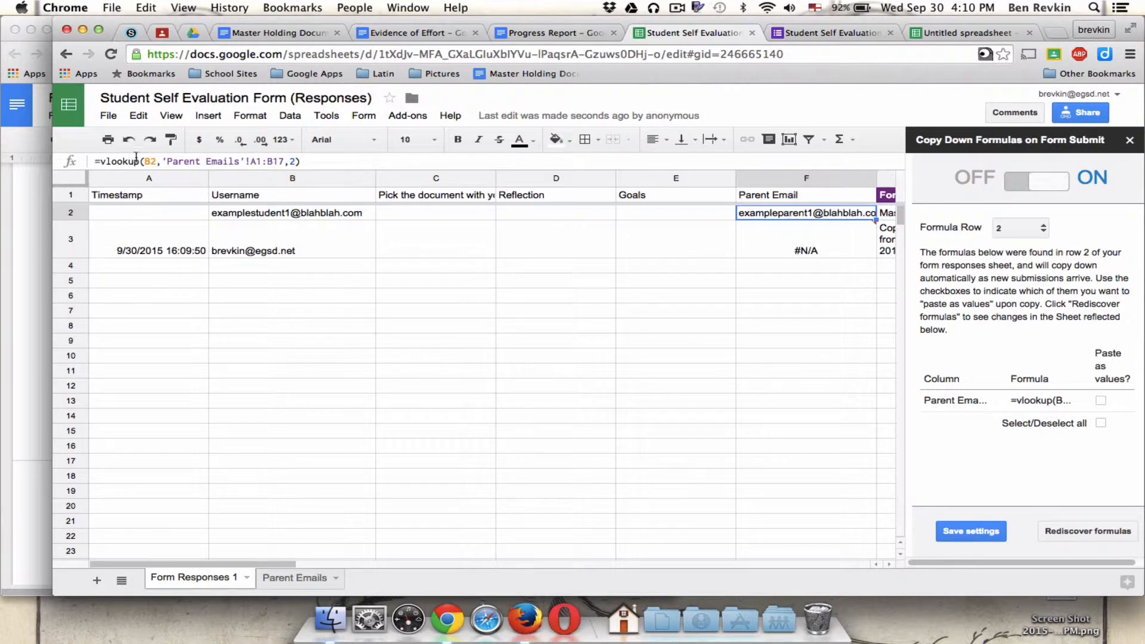
pyautogui.moveTo(101, 162); pyautogui.dragTo(317, 163)
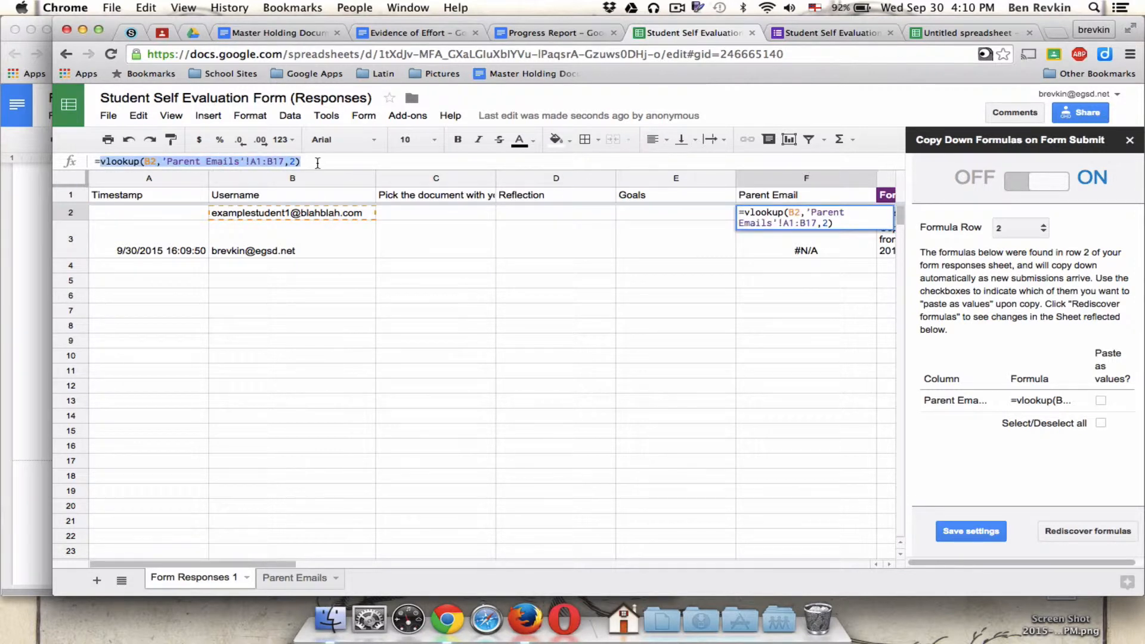
pyautogui.click(317, 163)
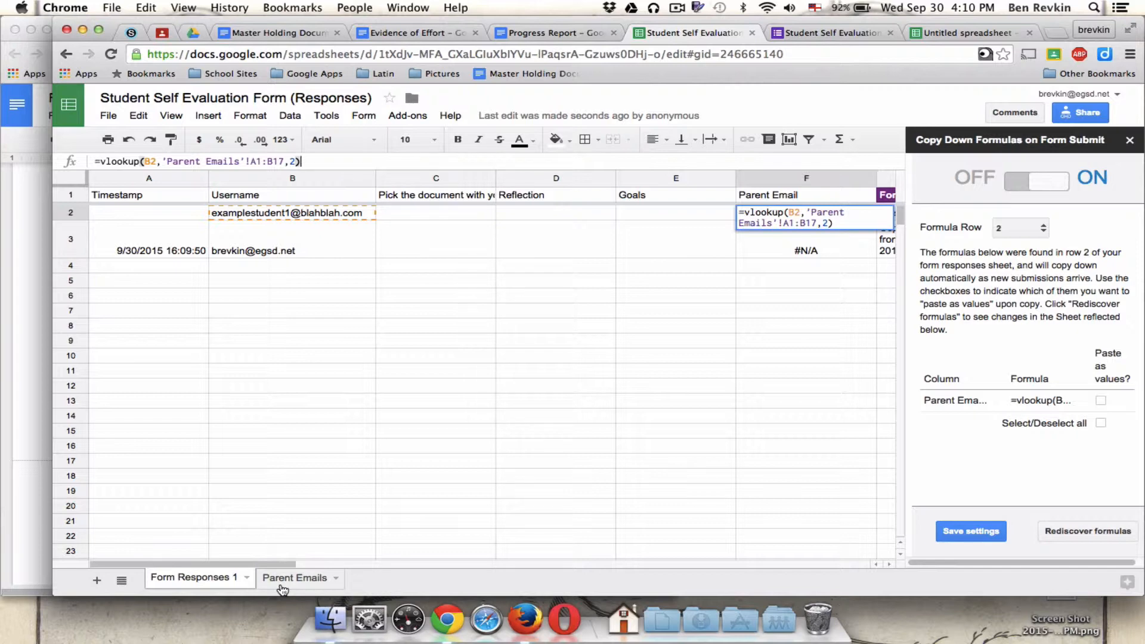
pyautogui.click(281, 584)
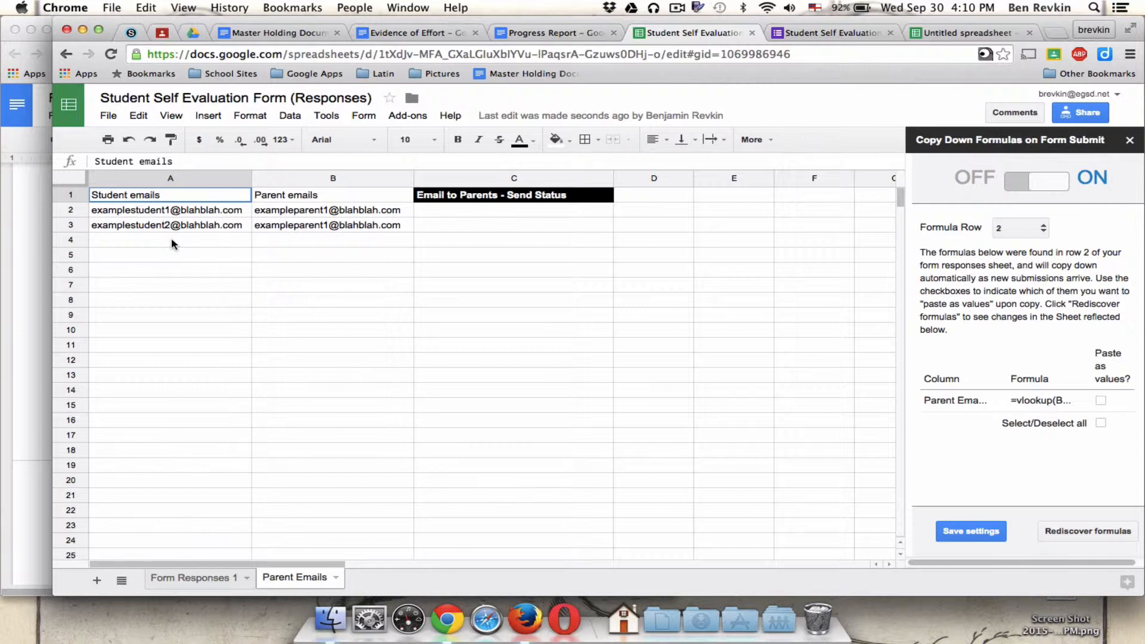
pyautogui.click(151, 216)
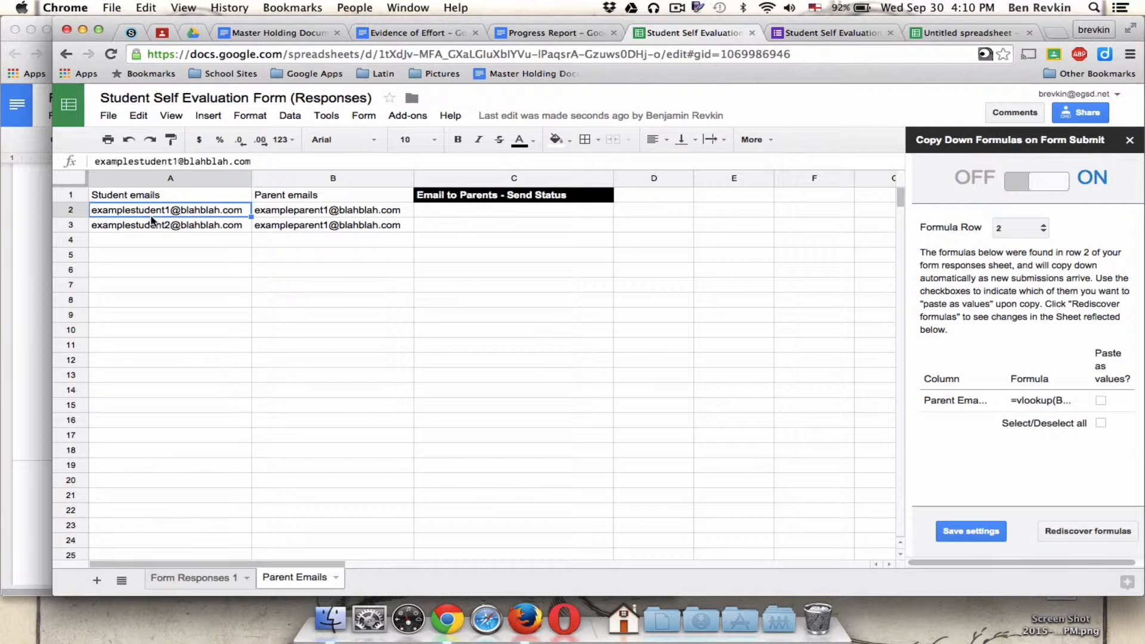
# - Compare the Username in B2 and vlookup formula in F2 on Form Responses 1 with the matching student and parent entries on Parent Emails
pyautogui.click(197, 578)
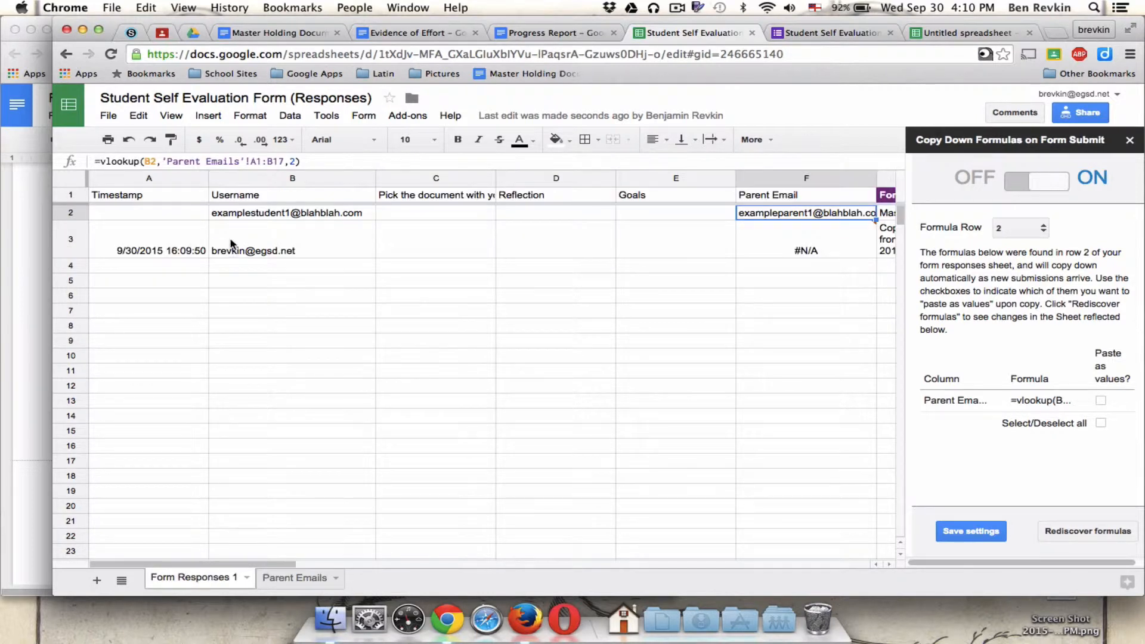
pyautogui.click(249, 218)
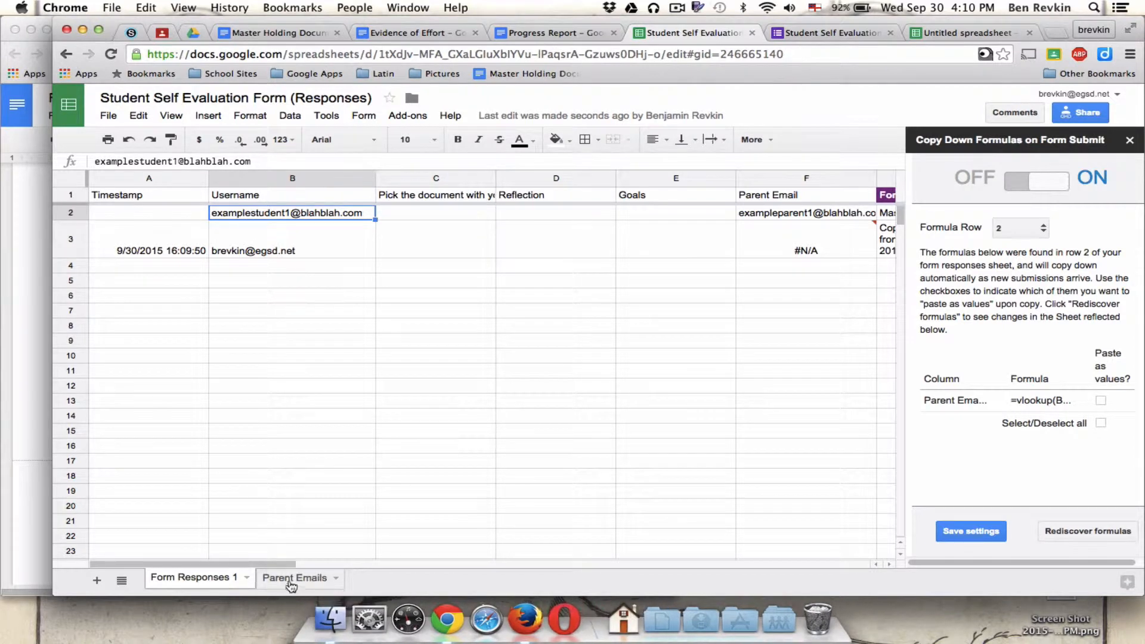
pyautogui.click(770, 215)
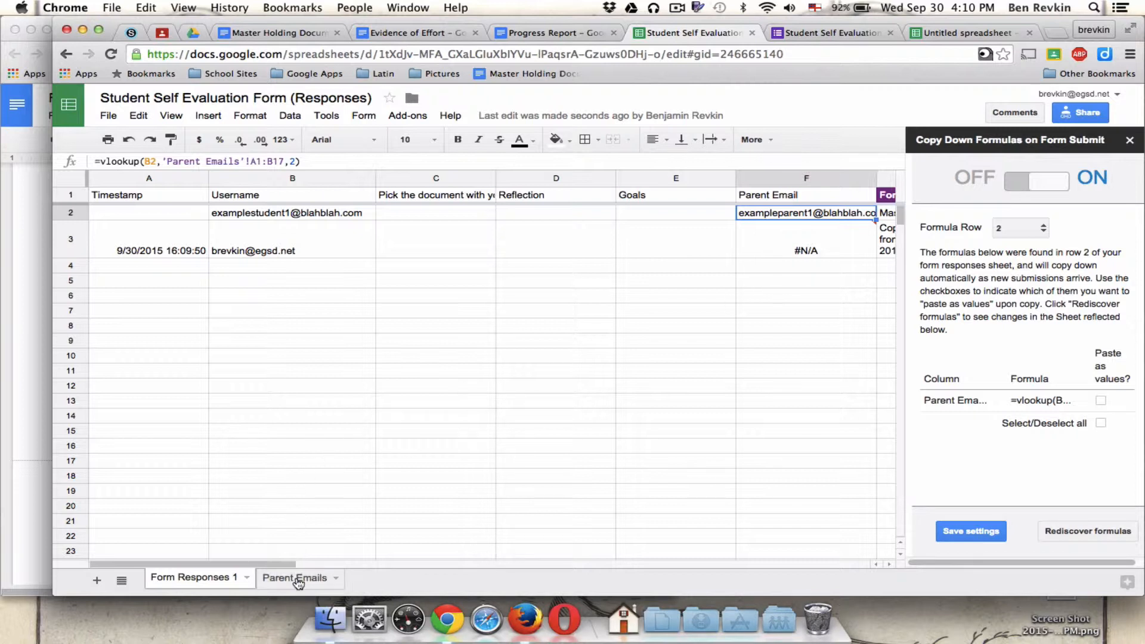
pyautogui.click(276, 218)
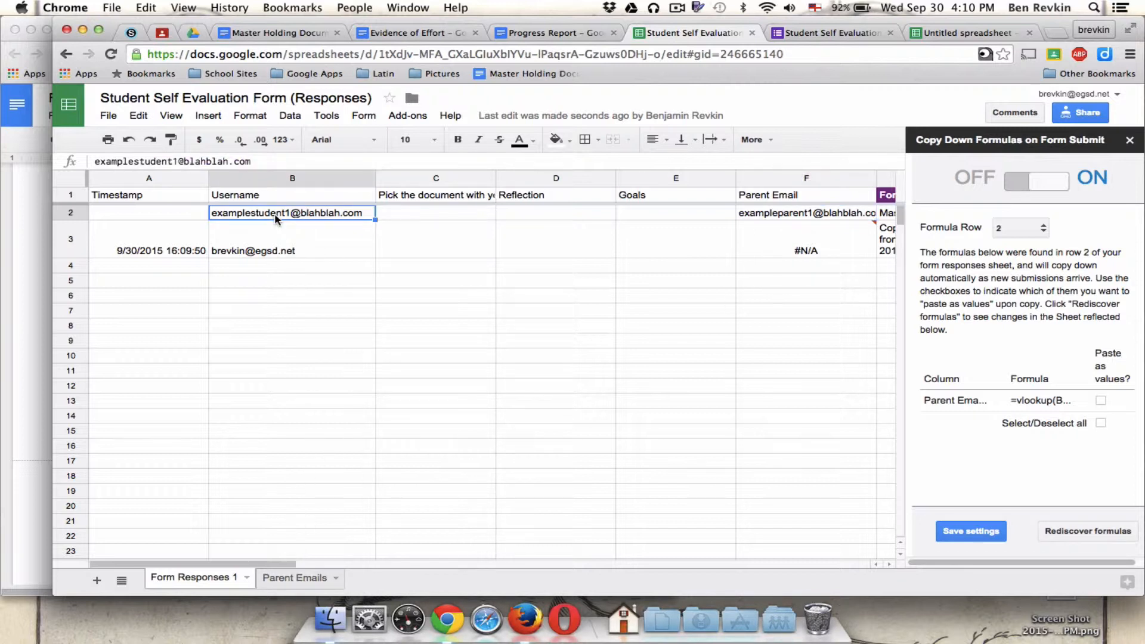
pyautogui.click(796, 215)
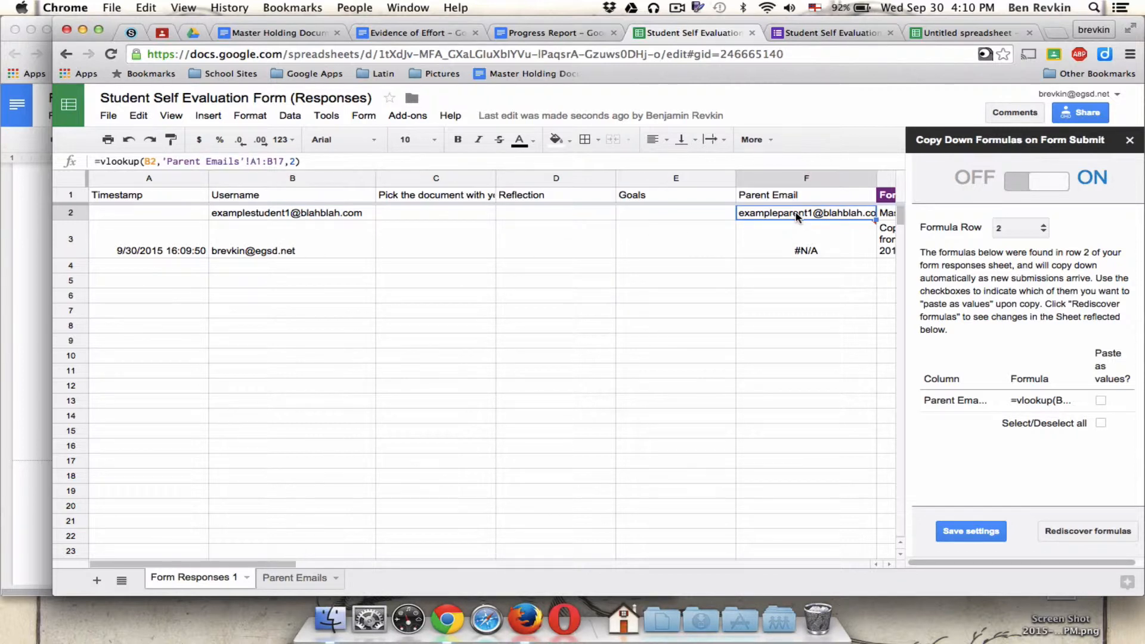
pyautogui.click(279, 579)
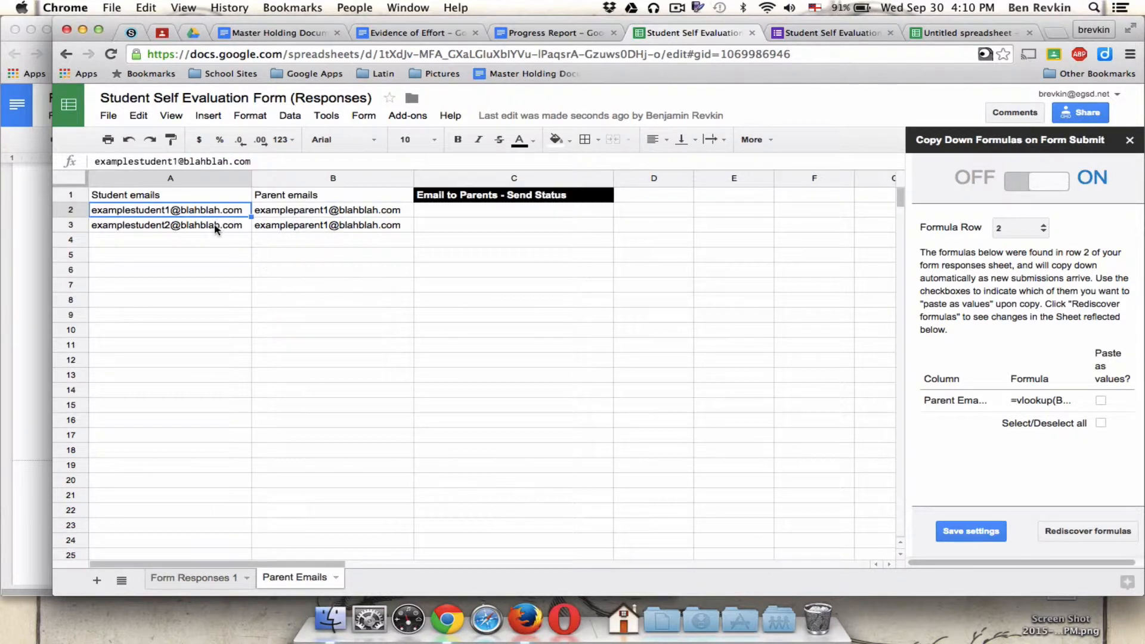
pyautogui.click(287, 215)
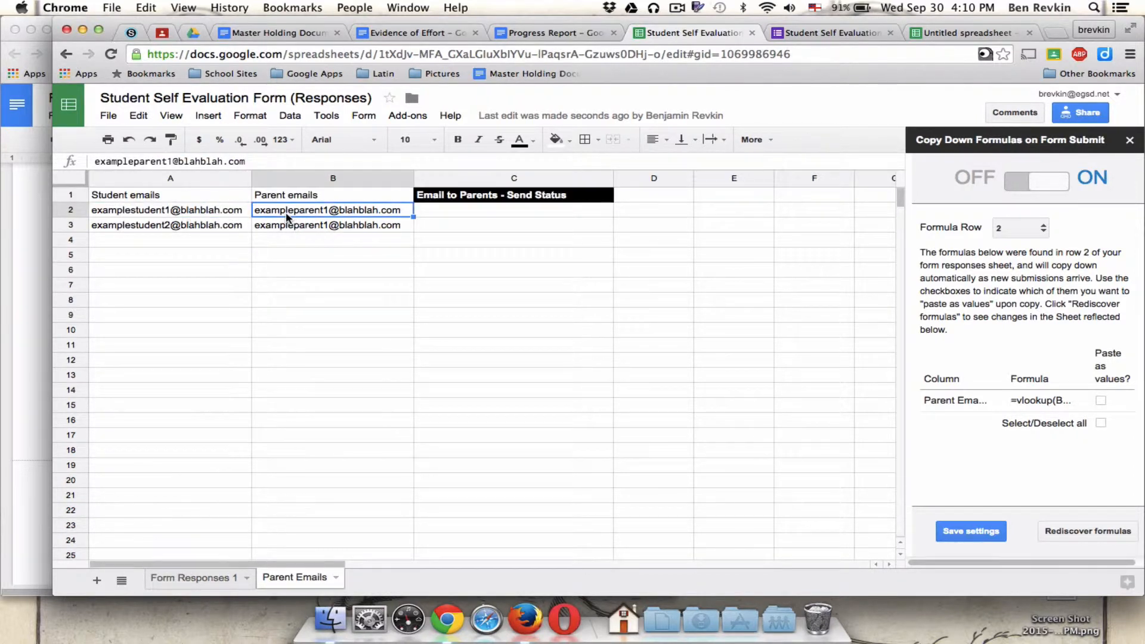
pyautogui.click(233, 215)
pyautogui.click(277, 215)
# - Save the copyDown settings with Form Responses 1 in view and close the copyDown pane
pyautogui.click(226, 578)
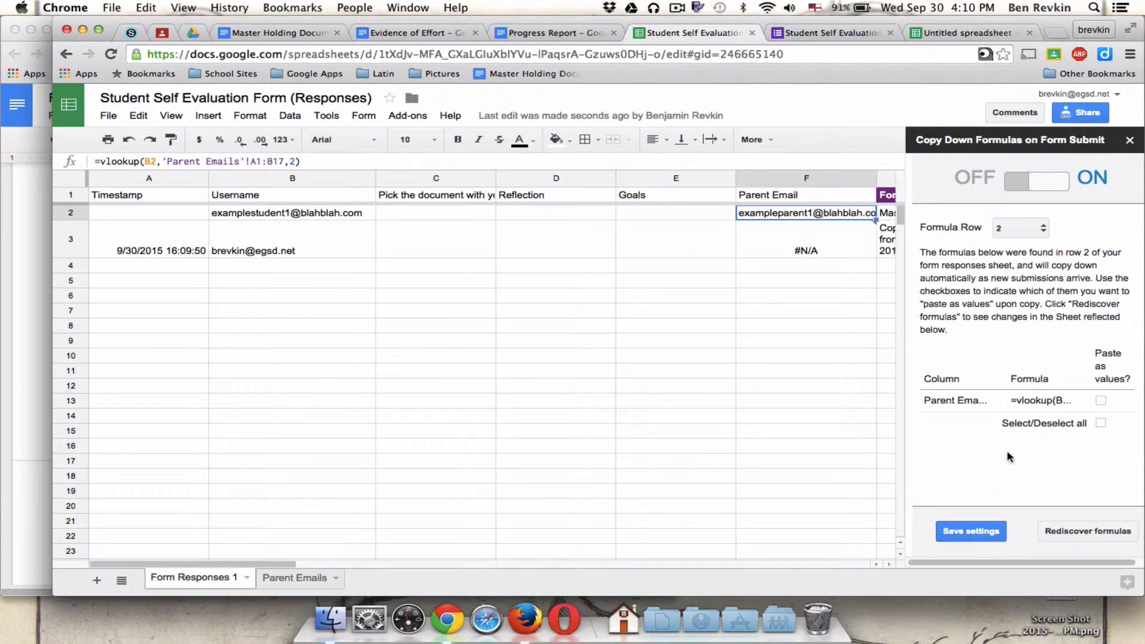
pyautogui.click(991, 542)
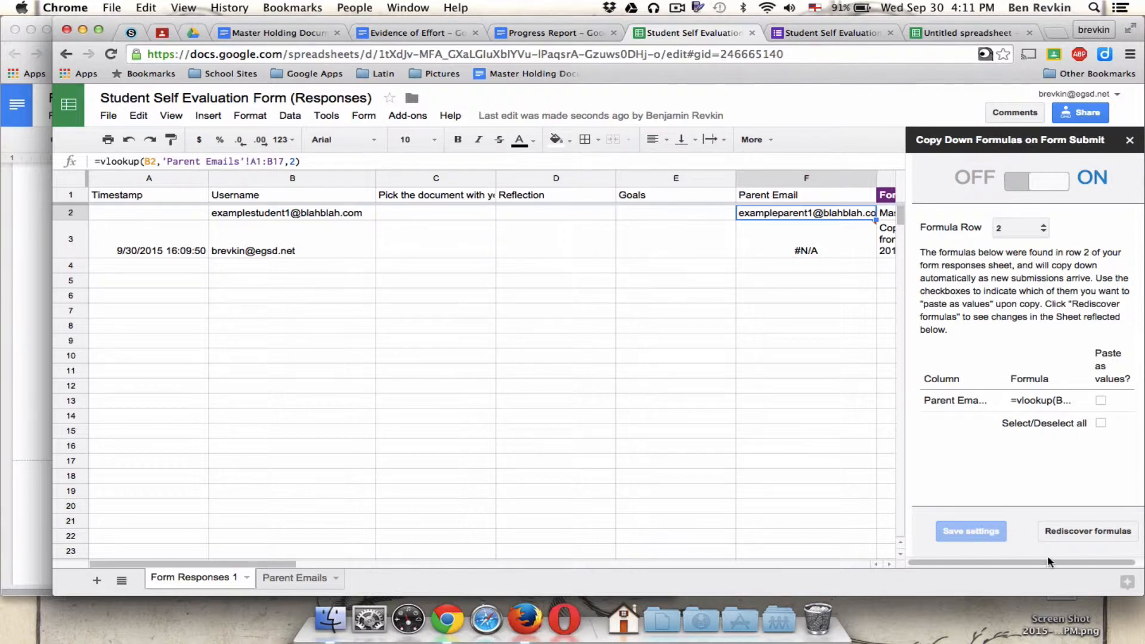
pyautogui.click(1129, 141)
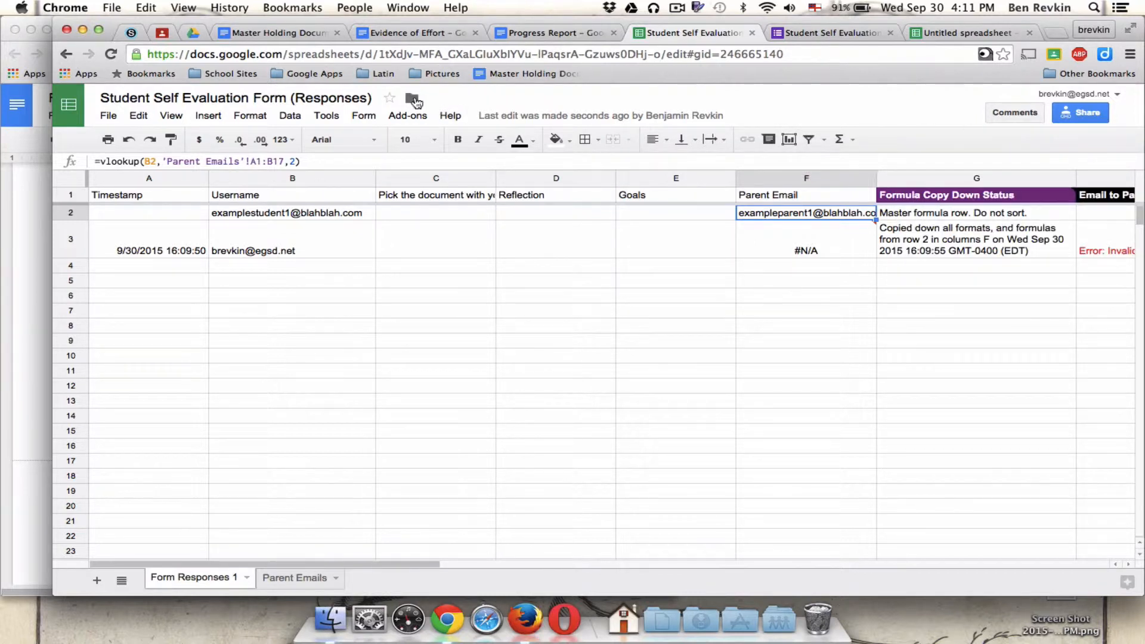
# - Open the formMule email merge utility and keep Form Responses 1 as the sheet with the email addresses and merge source data
pyautogui.click(392, 117)
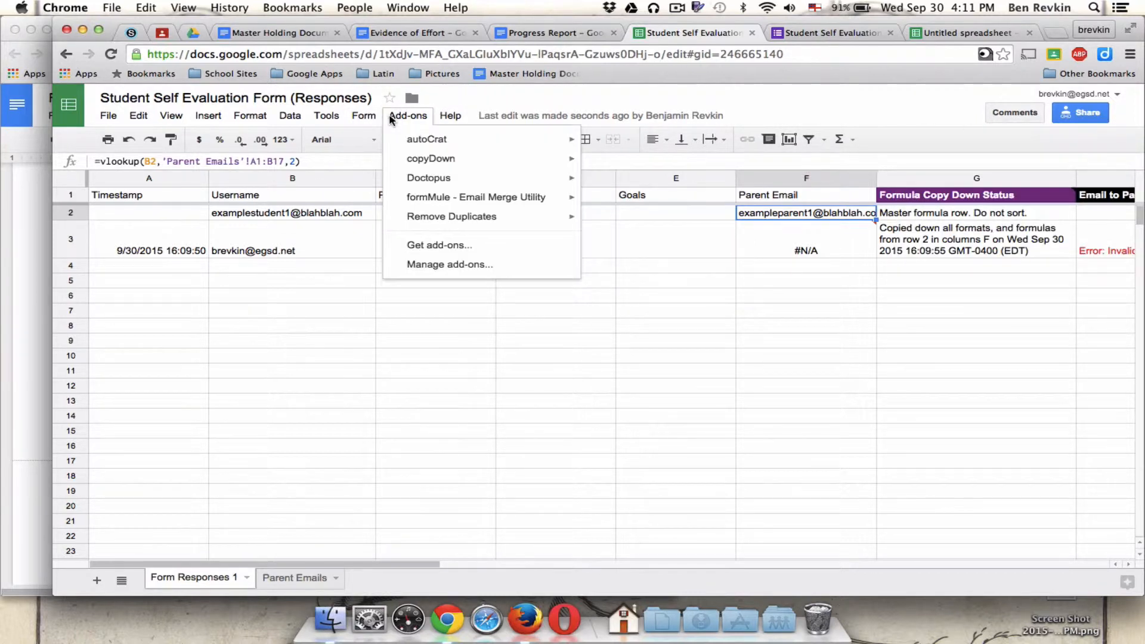
pyautogui.moveTo(475, 197)
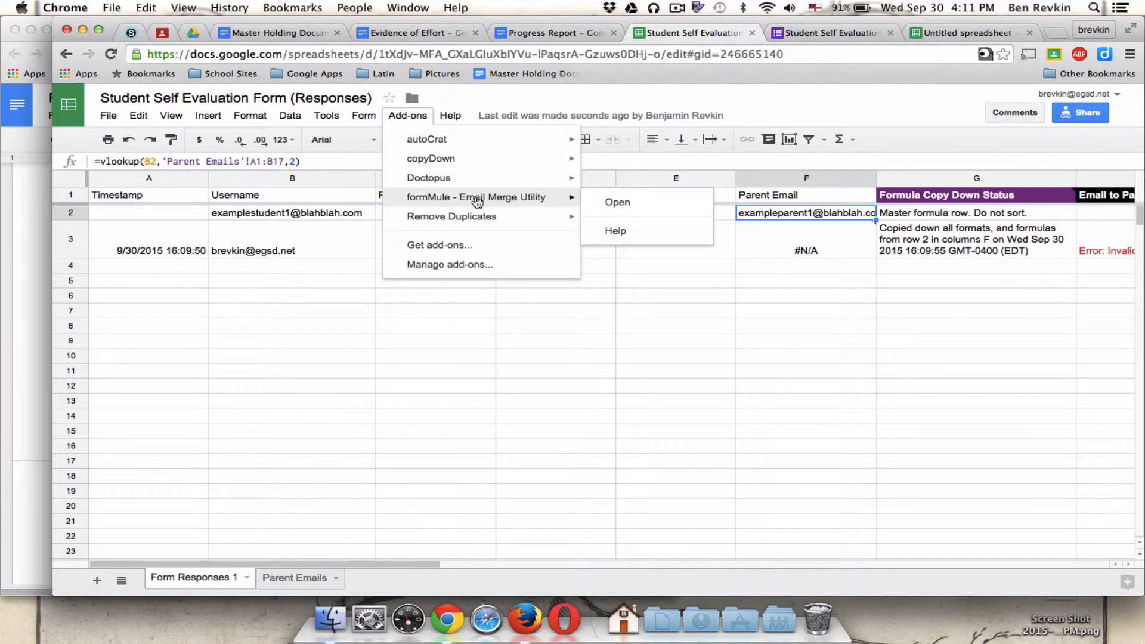
pyautogui.click(604, 201)
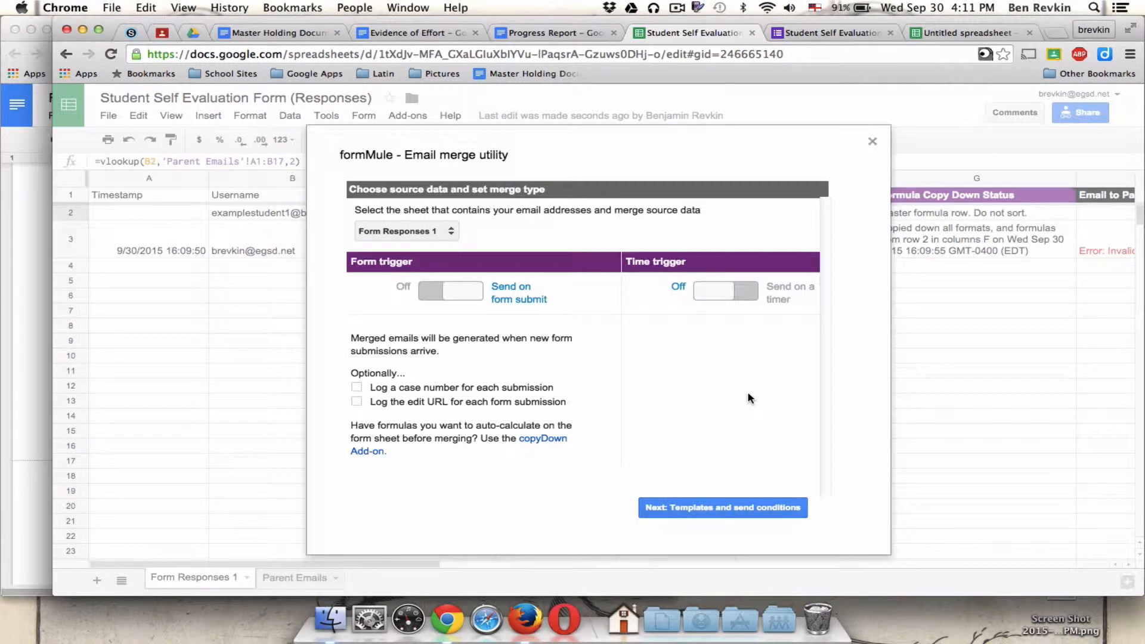
pyautogui.click(453, 234)
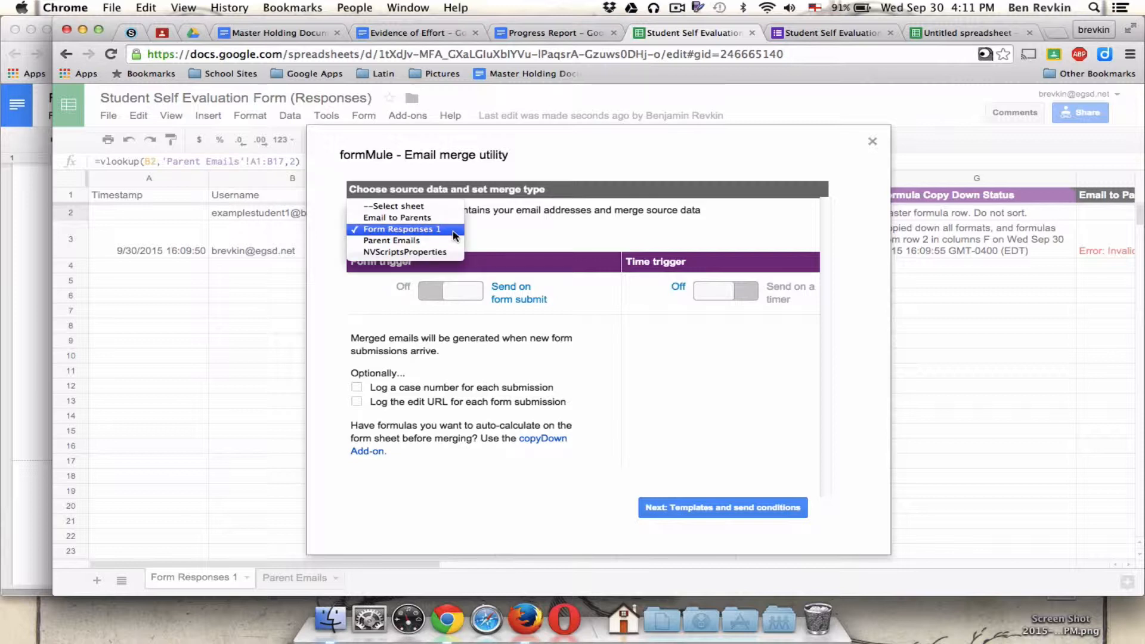
pyautogui.click(494, 234)
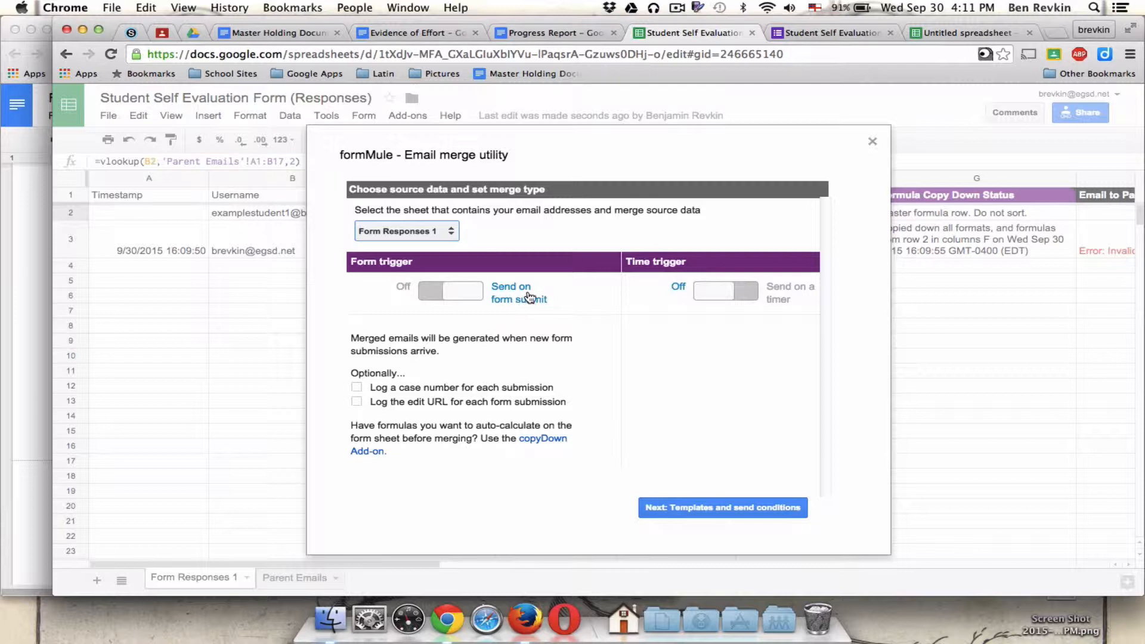
# - Switch on formMule's time trigger as a day timer, look through the available hours and leave it at Midnight to 1am
pyautogui.click(707, 293)
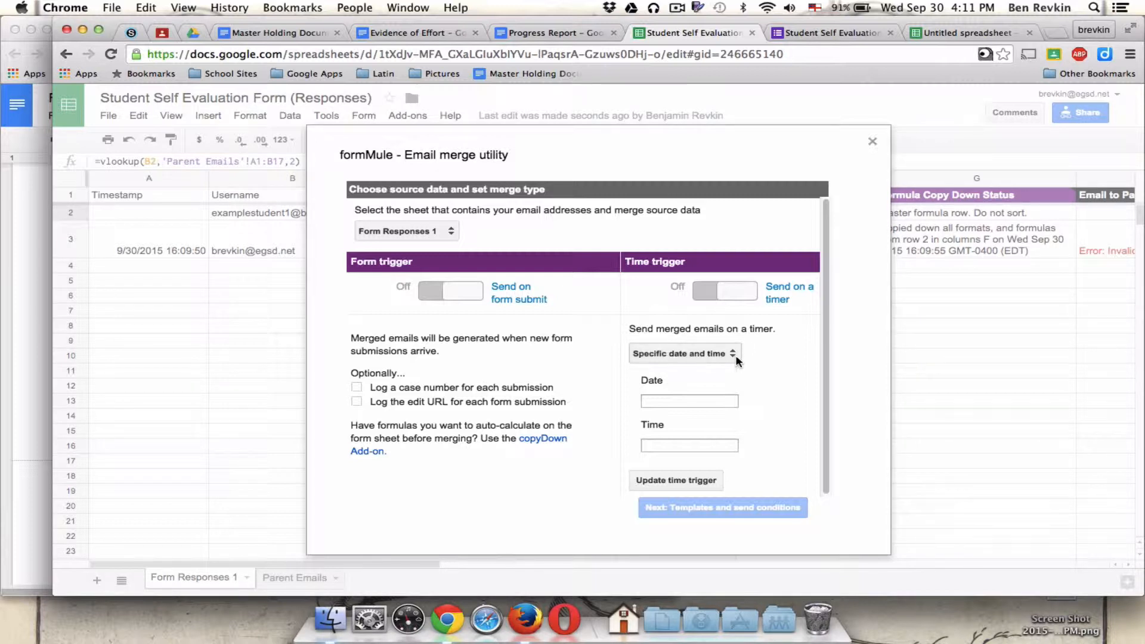
pyautogui.click(732, 355)
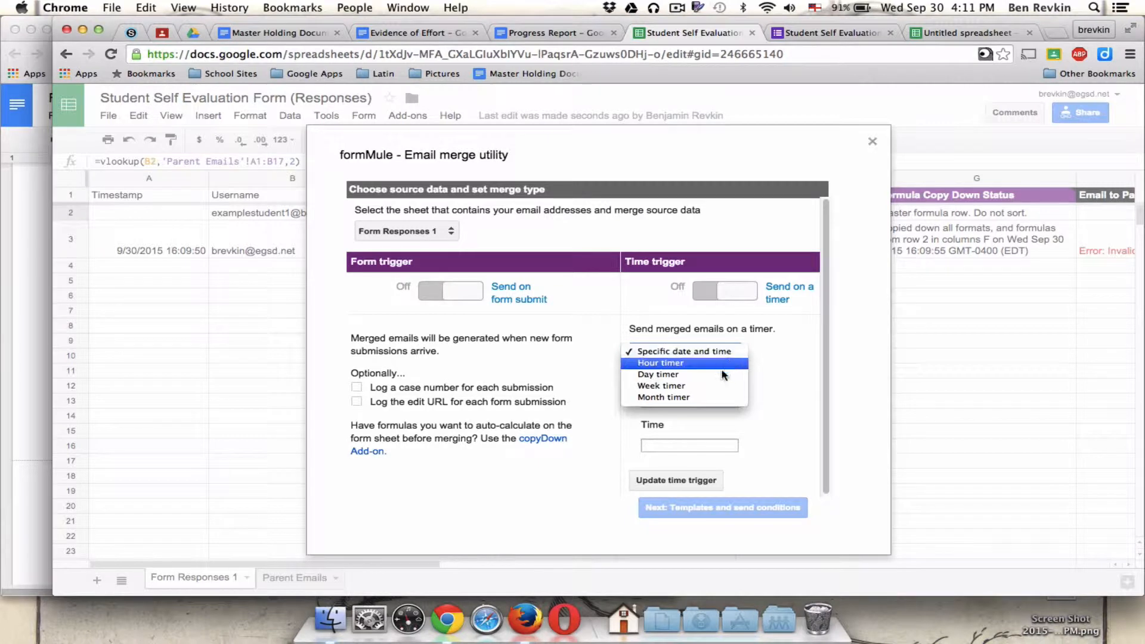
pyautogui.click(716, 374)
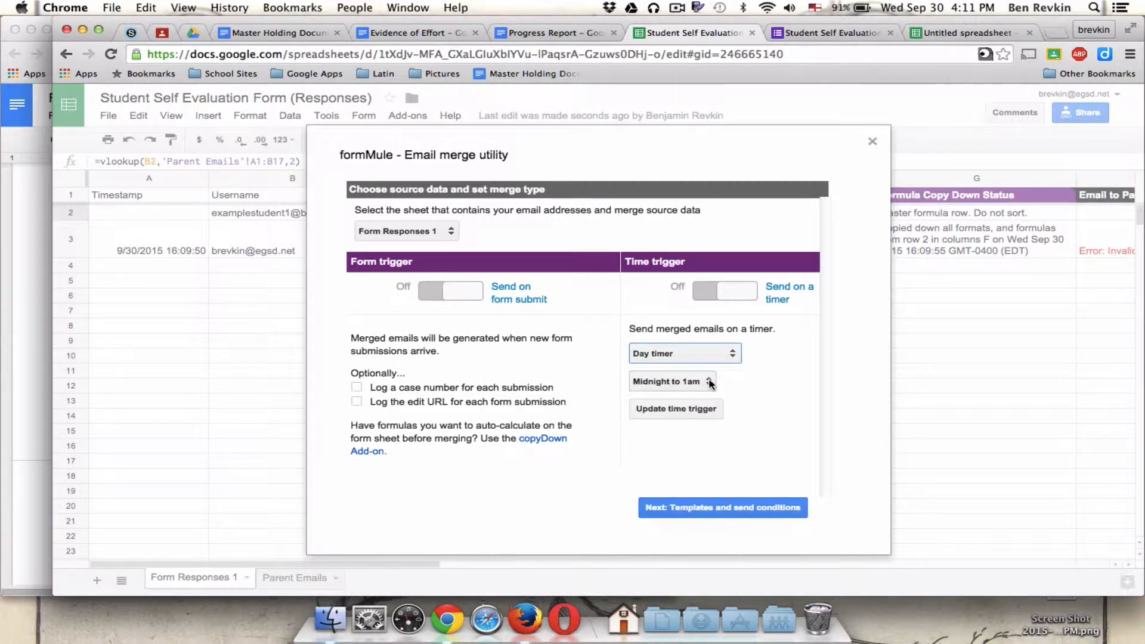
pyautogui.click(711, 382)
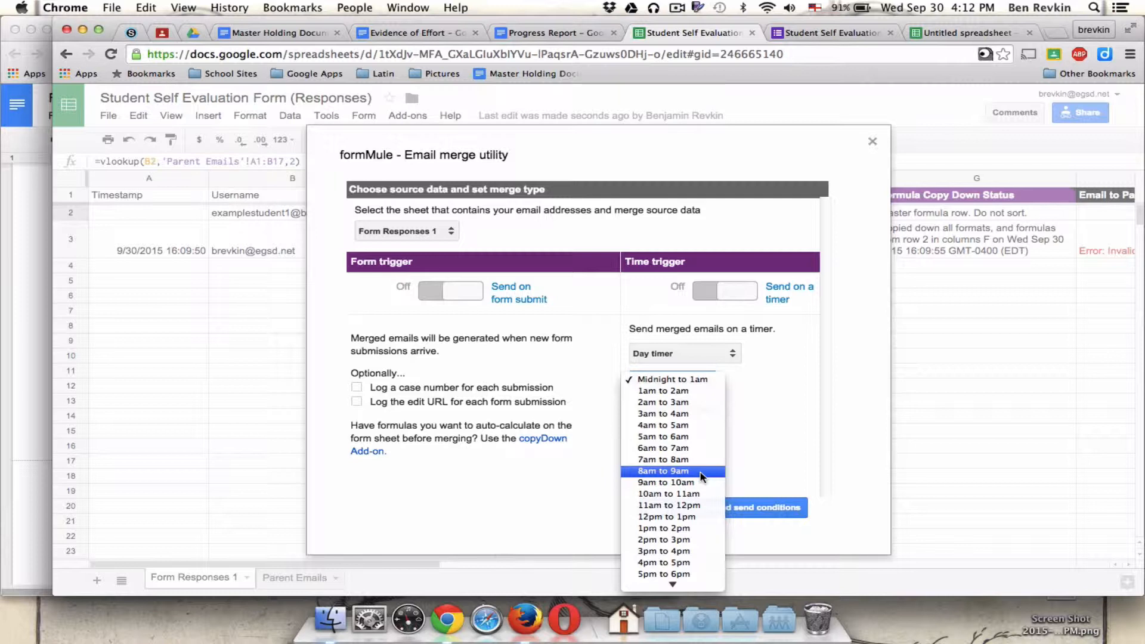
pyautogui.click(746, 463)
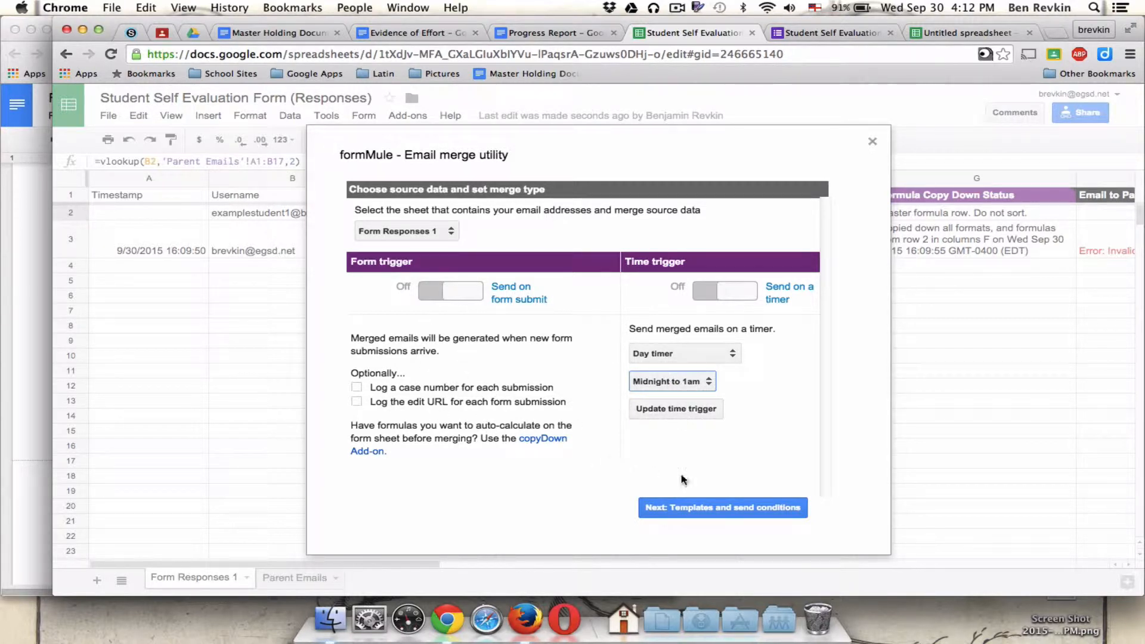
# - Save the template settings with one Email to Parents template sent for all rows, and open the template for editing
pyautogui.click(717, 507)
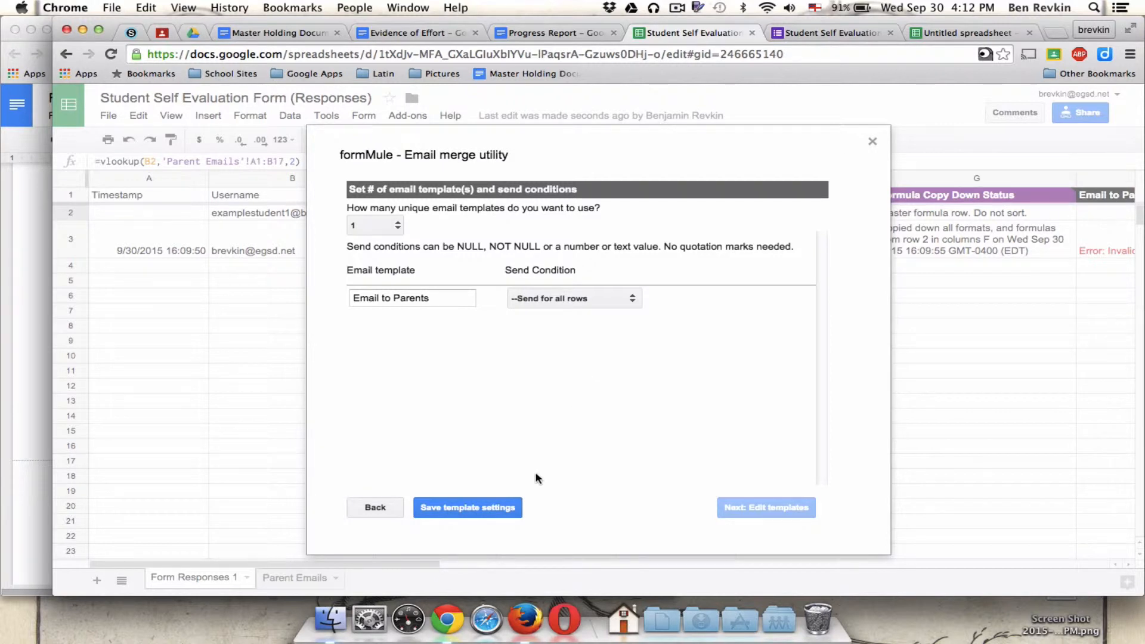
pyautogui.click(452, 508)
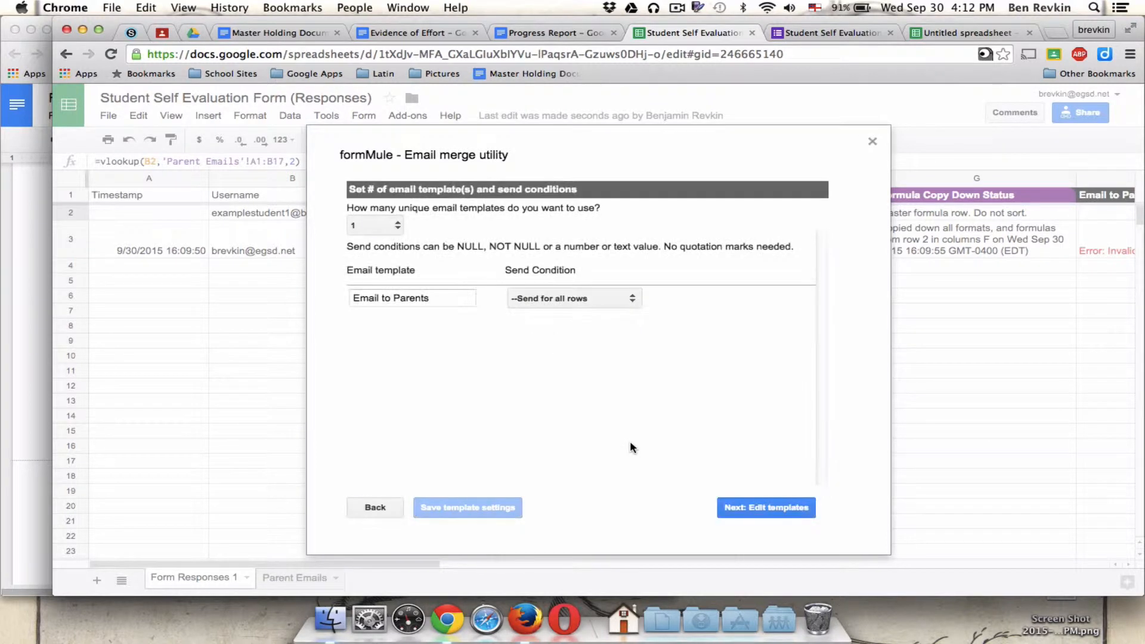
pyautogui.click(749, 510)
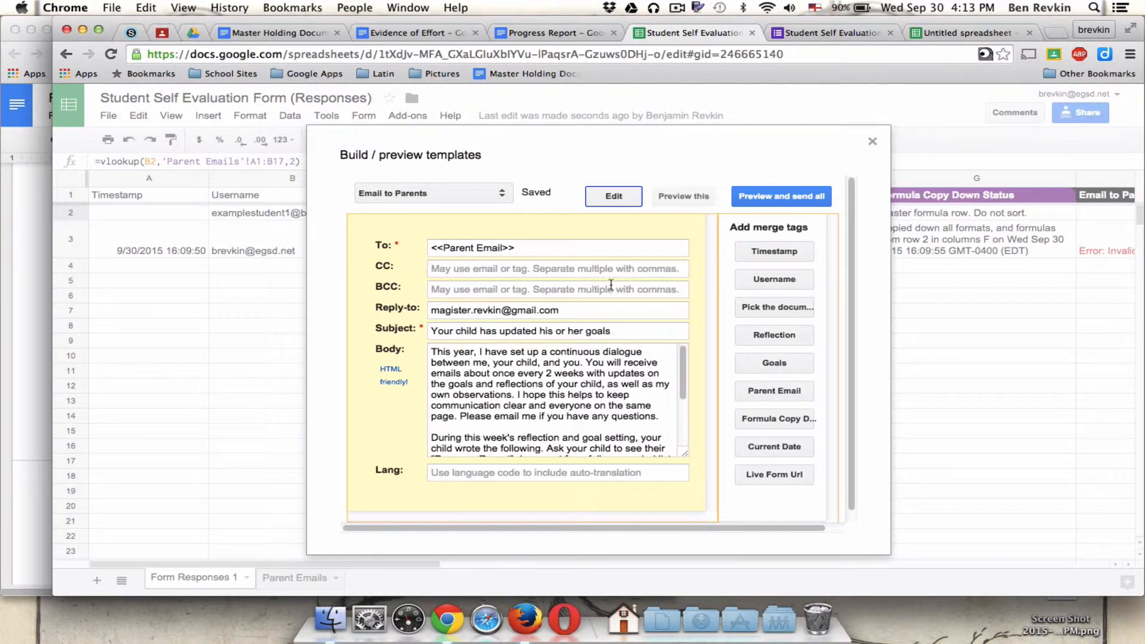
# - Review the Email to Parents template's recipient tag, reply-to address, subject and body down to the Reflection and Goals merge tags
pyautogui.click(571, 249)
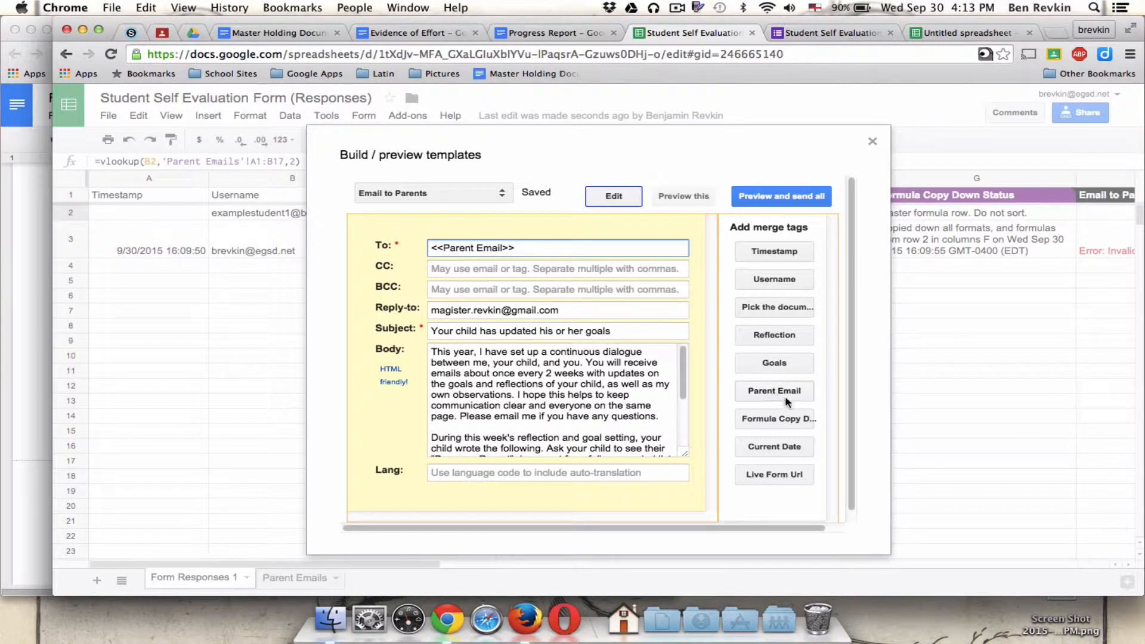
pyautogui.click(452, 312)
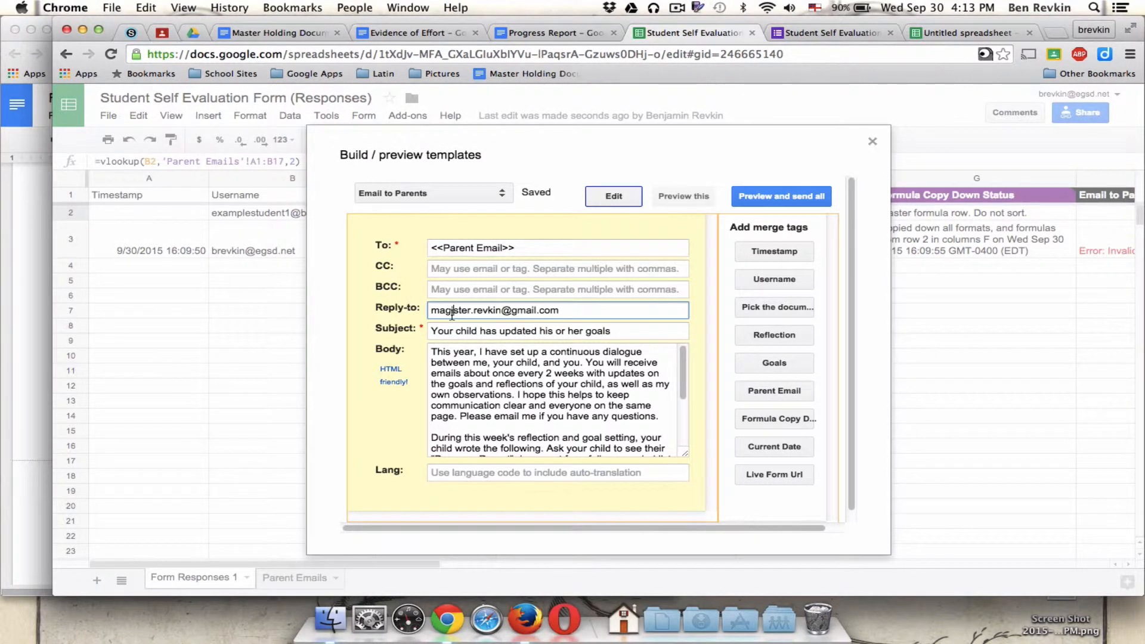
pyautogui.click(578, 331)
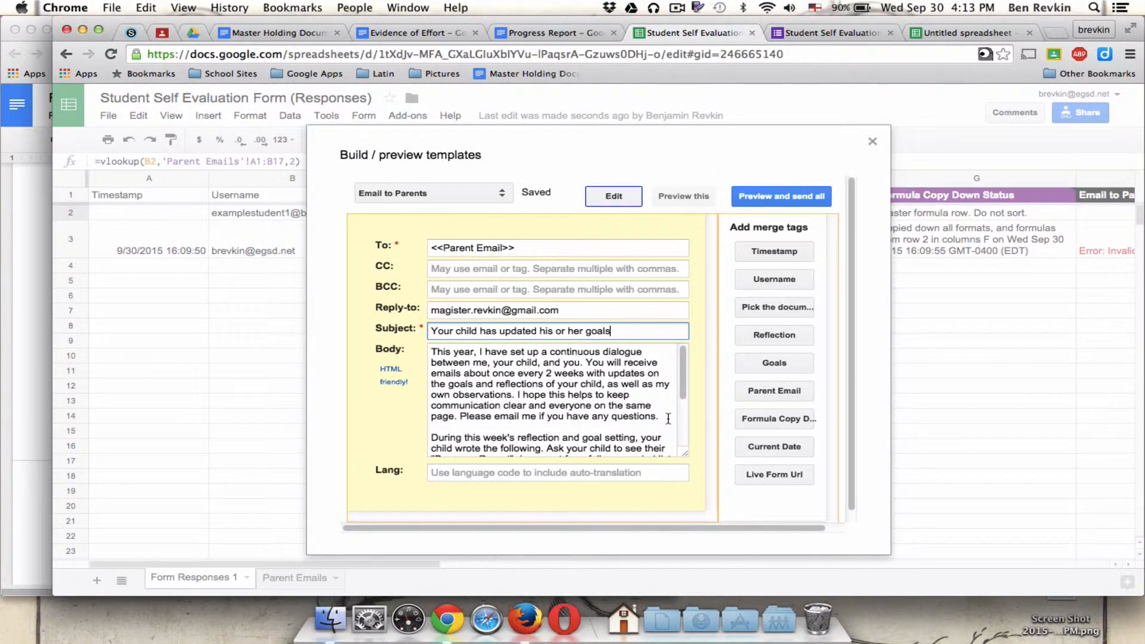
pyautogui.scroll(-5, 667, 420)
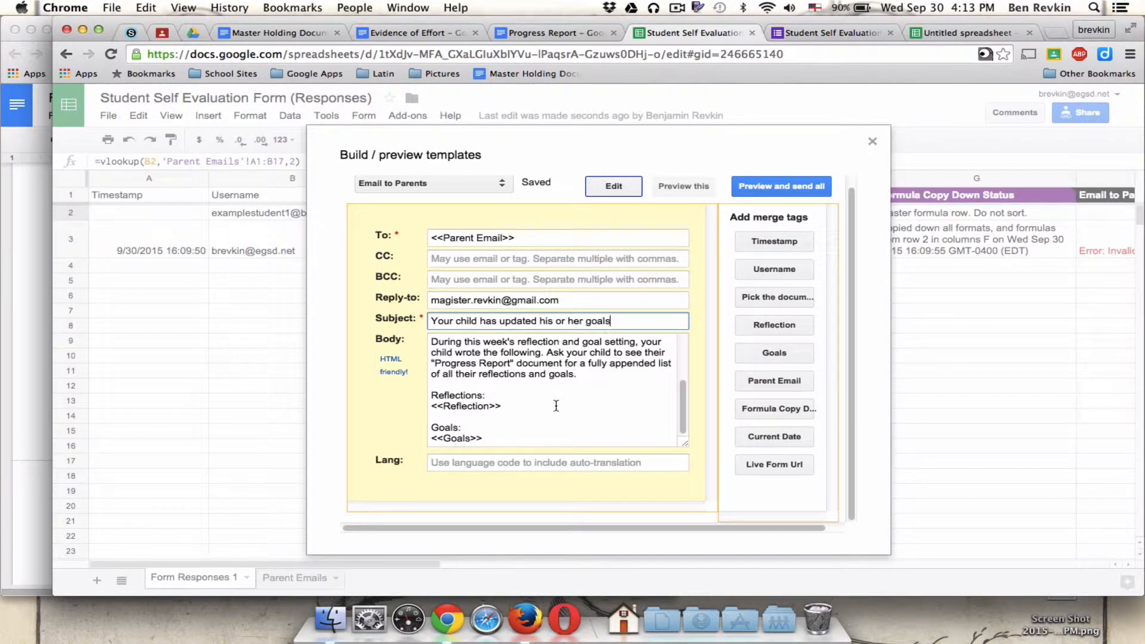
# - Preview the merged parent email for row 2 down to the Goals section, and cancel out of the send preview
pyautogui.click(767, 183)
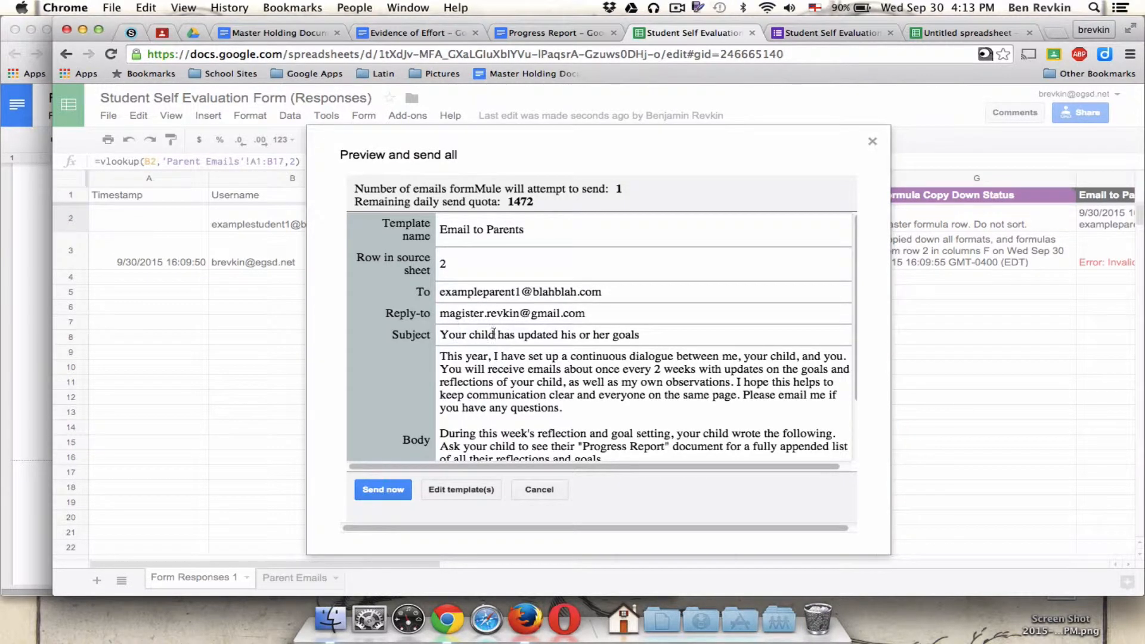
pyautogui.scroll(-3, 529, 336)
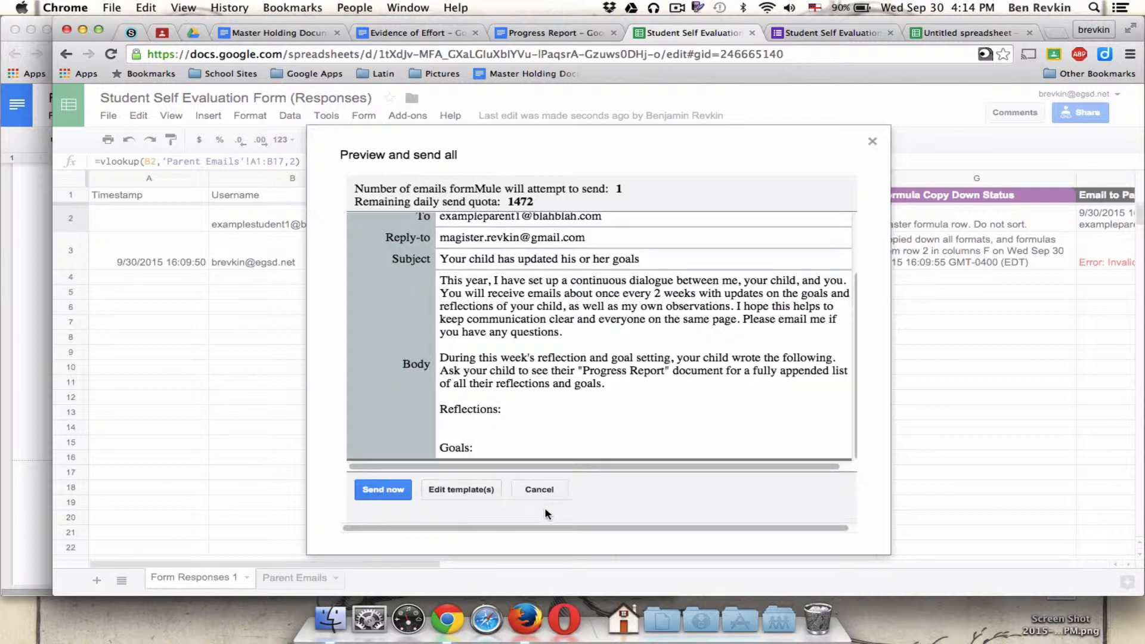
pyautogui.click(540, 490)
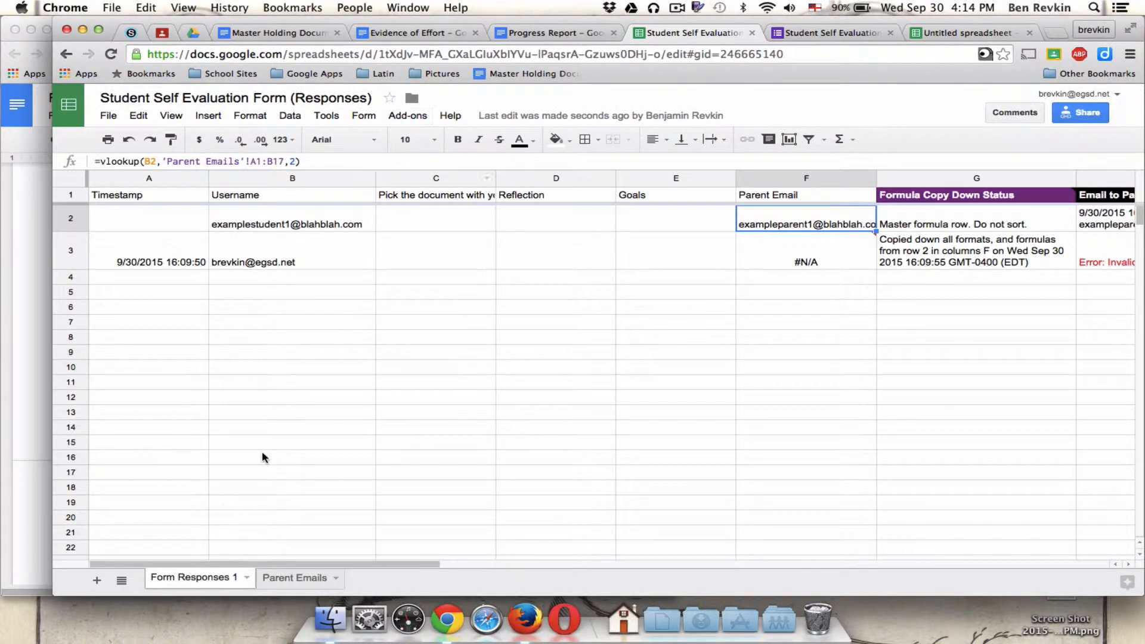
# - Clear the row 3 entry in the Email to Parents - Send Status column on Form Responses 1
pyautogui.moveTo(263, 562); pyautogui.dragTo(429, 560)
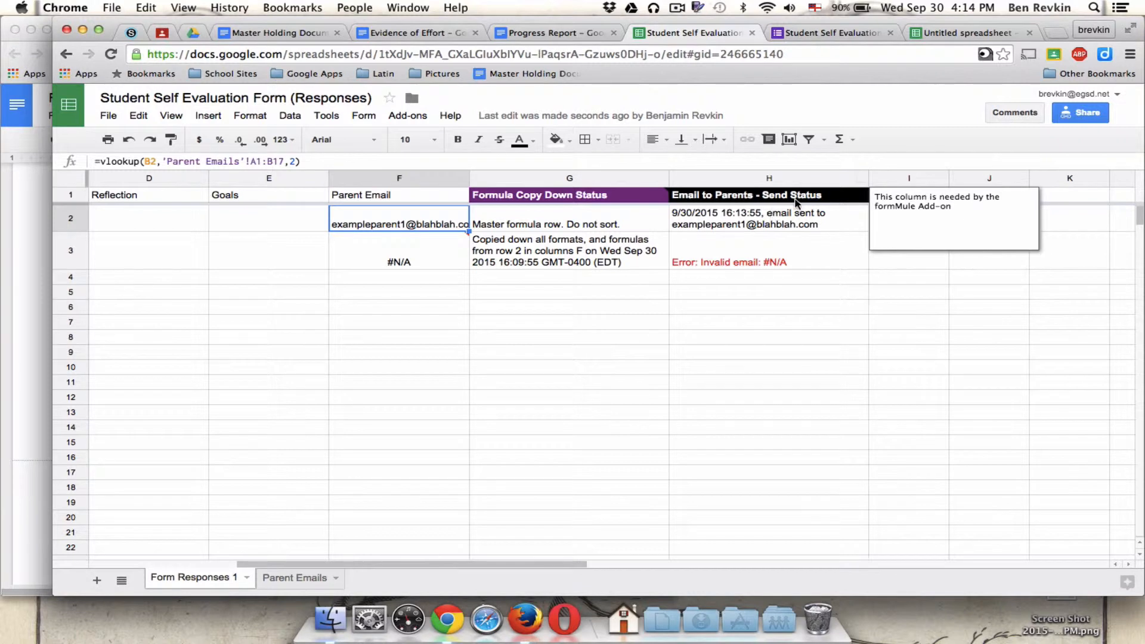
pyautogui.click(697, 262)
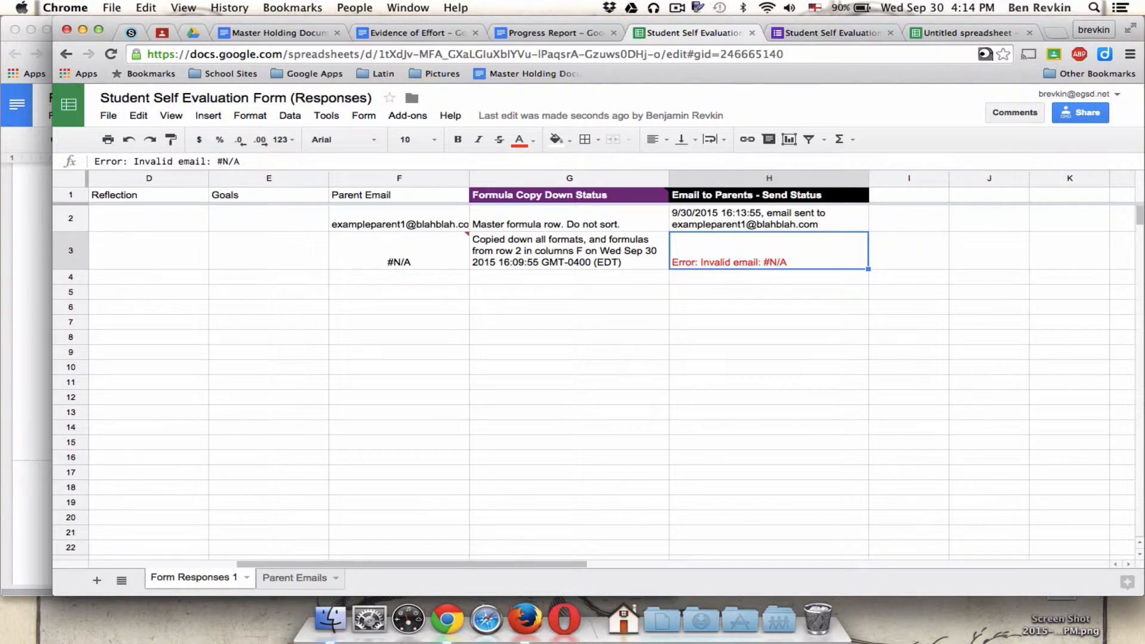
pyautogui.press('Delete')
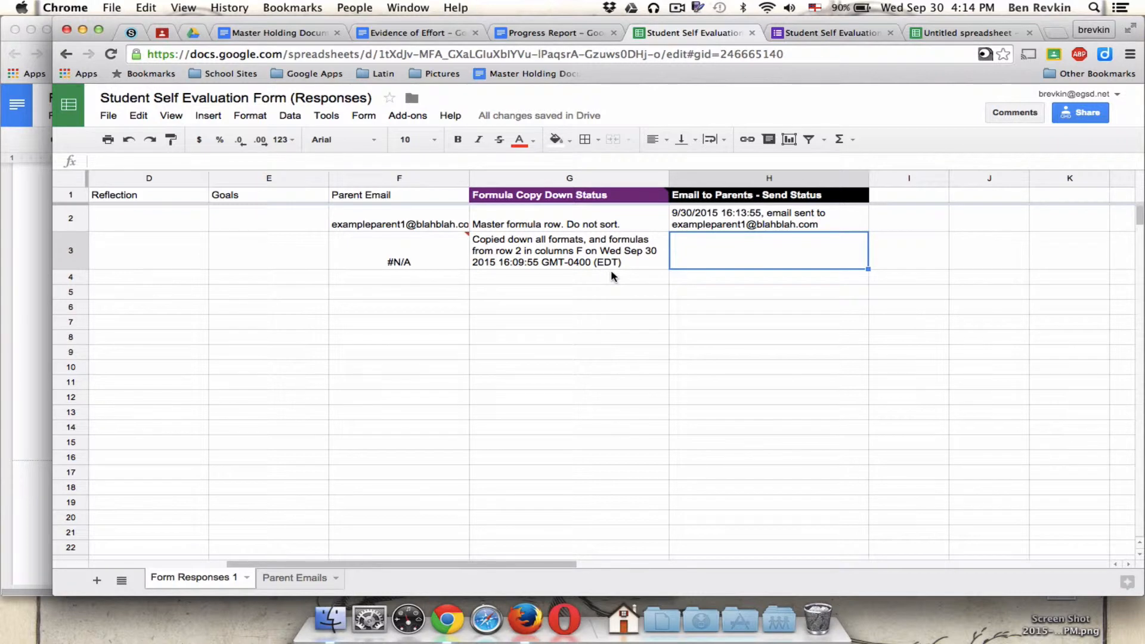
# - Check the student and parent address list on the Parent Emails sheet and return to Form Responses 1
pyautogui.click(310, 578)
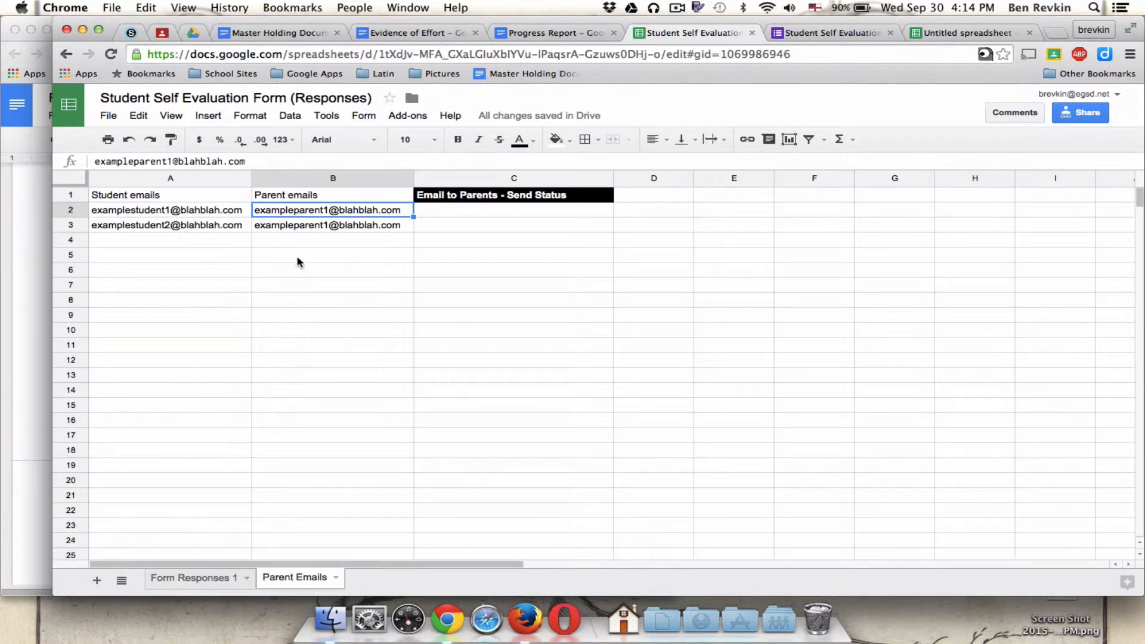
pyautogui.click(221, 579)
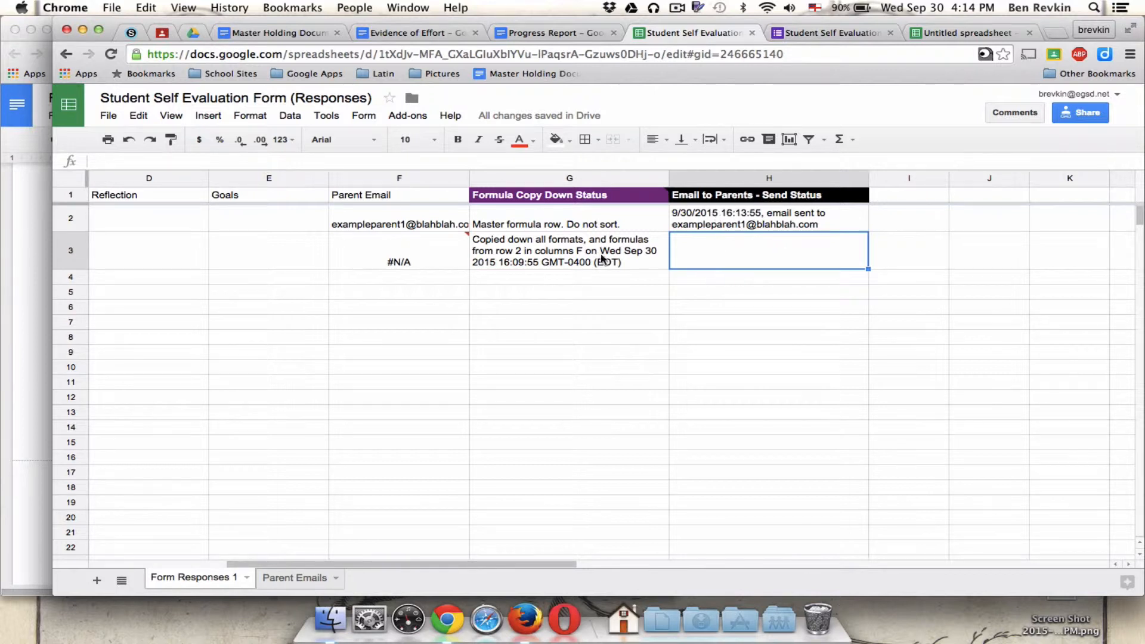
# - Compare the Parent Emails sheet with the Username and Parent Email columns on Form Responses 1
pyautogui.moveTo(447, 258)
pyautogui.click(294, 577)
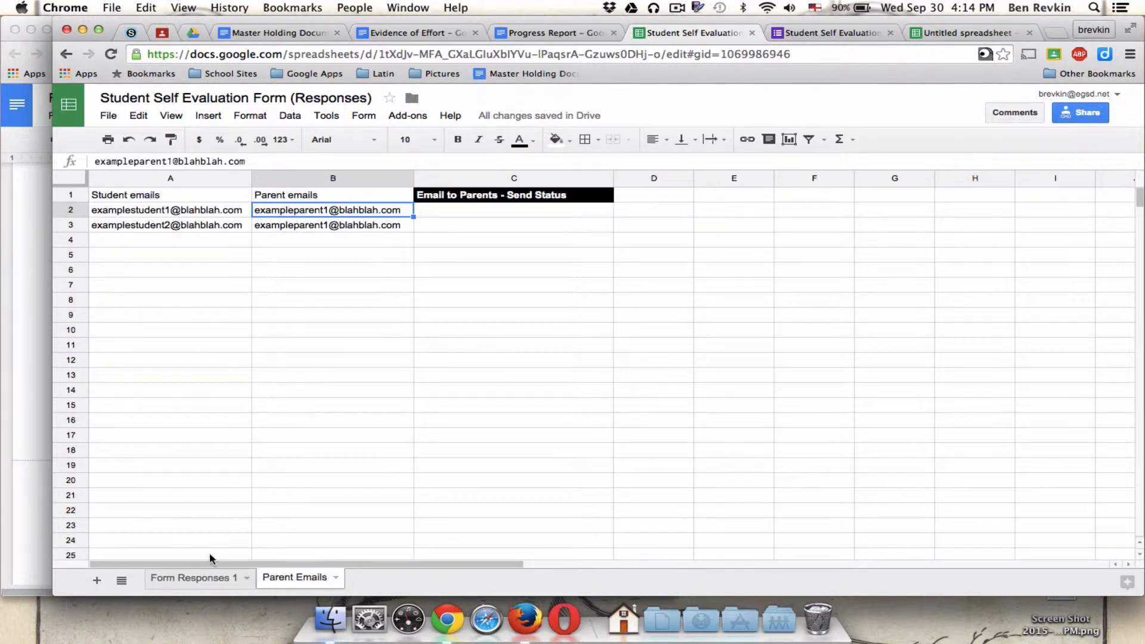
pyautogui.click(195, 583)
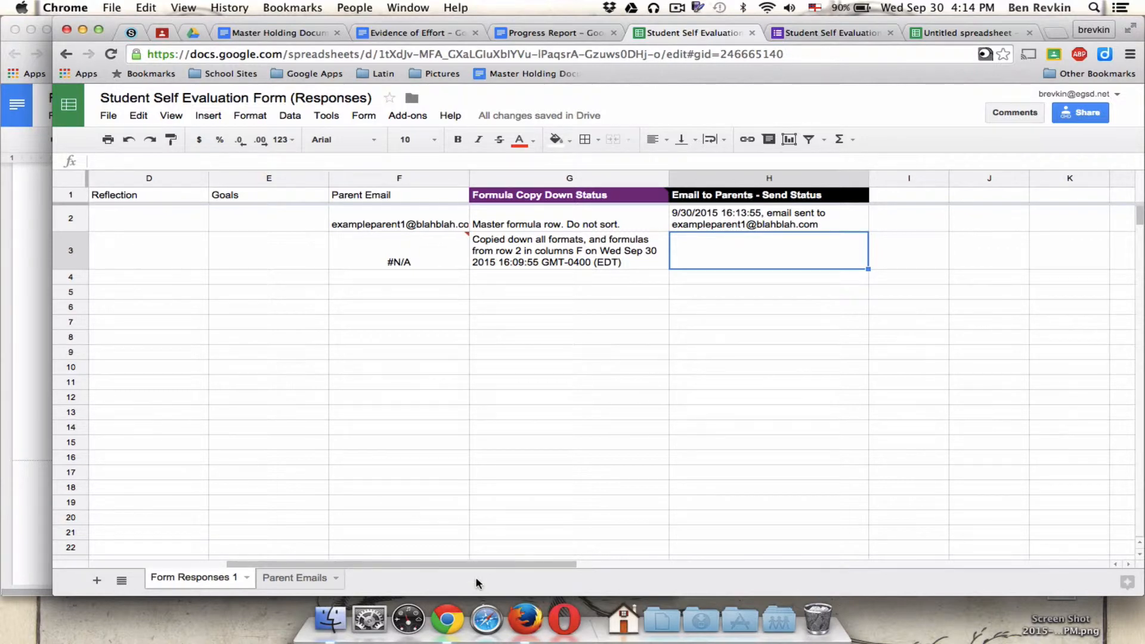
pyautogui.moveTo(476, 564); pyautogui.dragTo(362, 566)
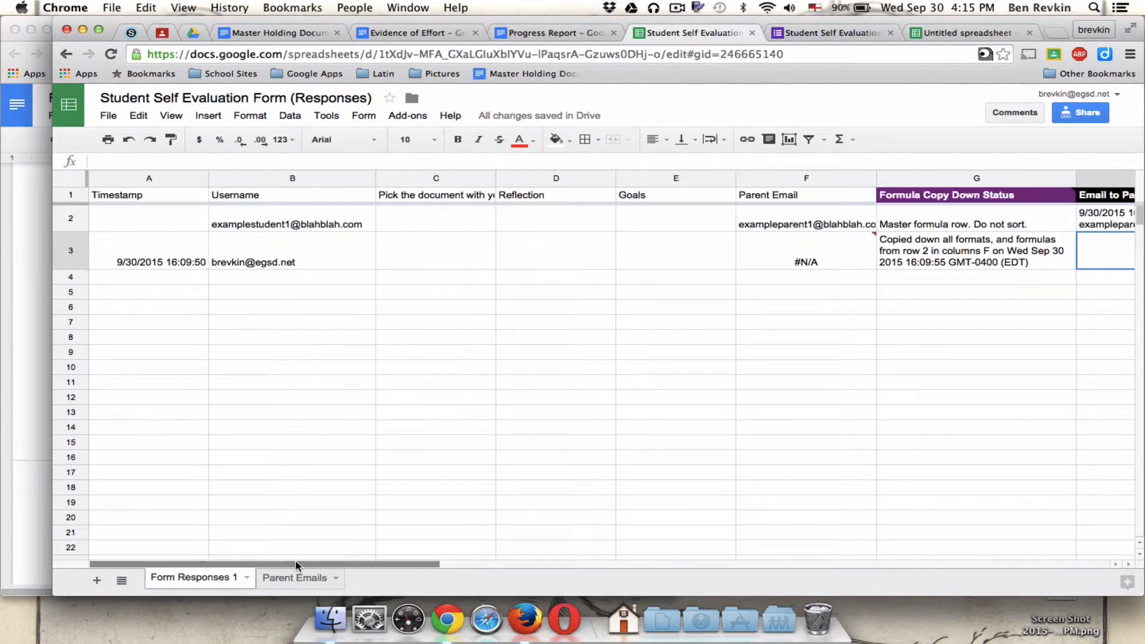
# - Read the rubric system setup instructions in section 5 of the Feedback and Accountability Workflow document
pyautogui.click(23, 440)
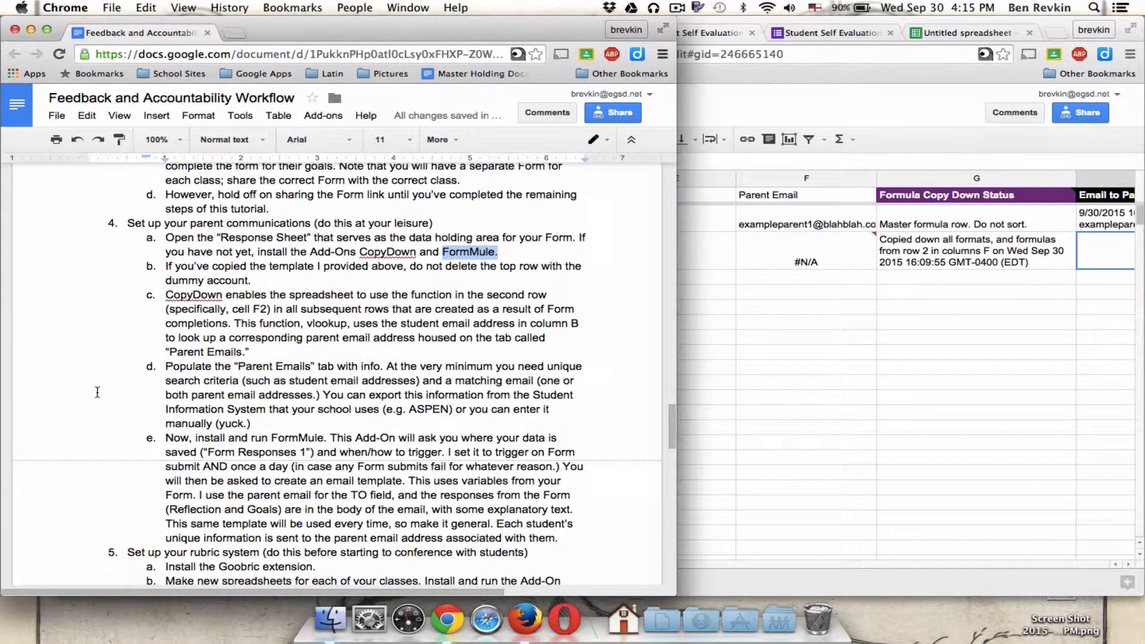
pyautogui.scroll(-6, 96, 396)
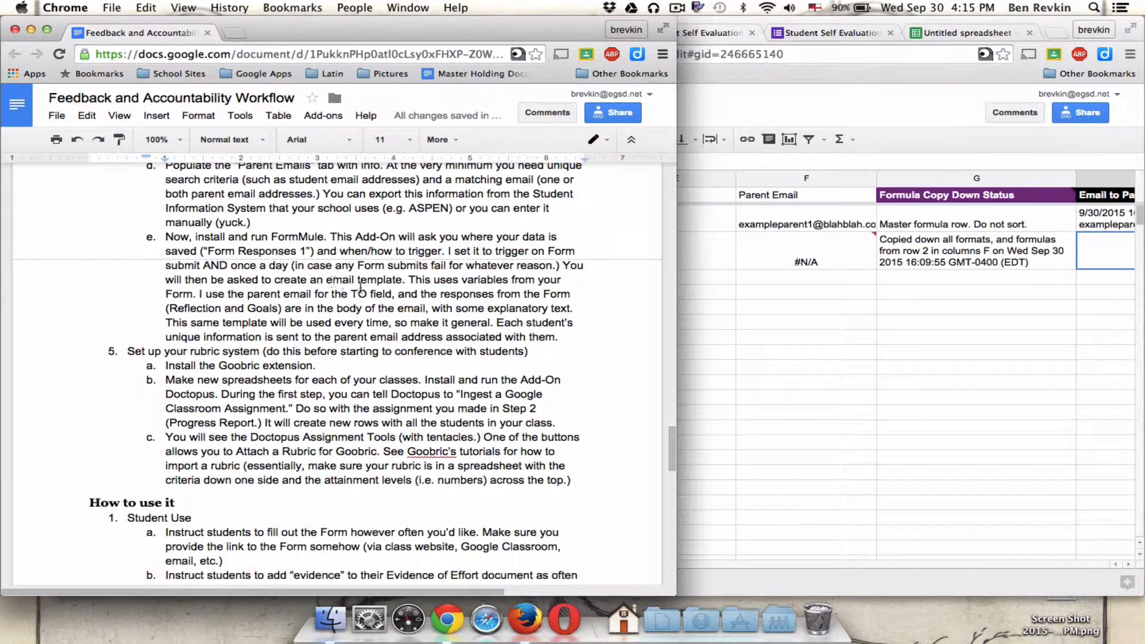
pyautogui.scroll(-3, 106, 315)
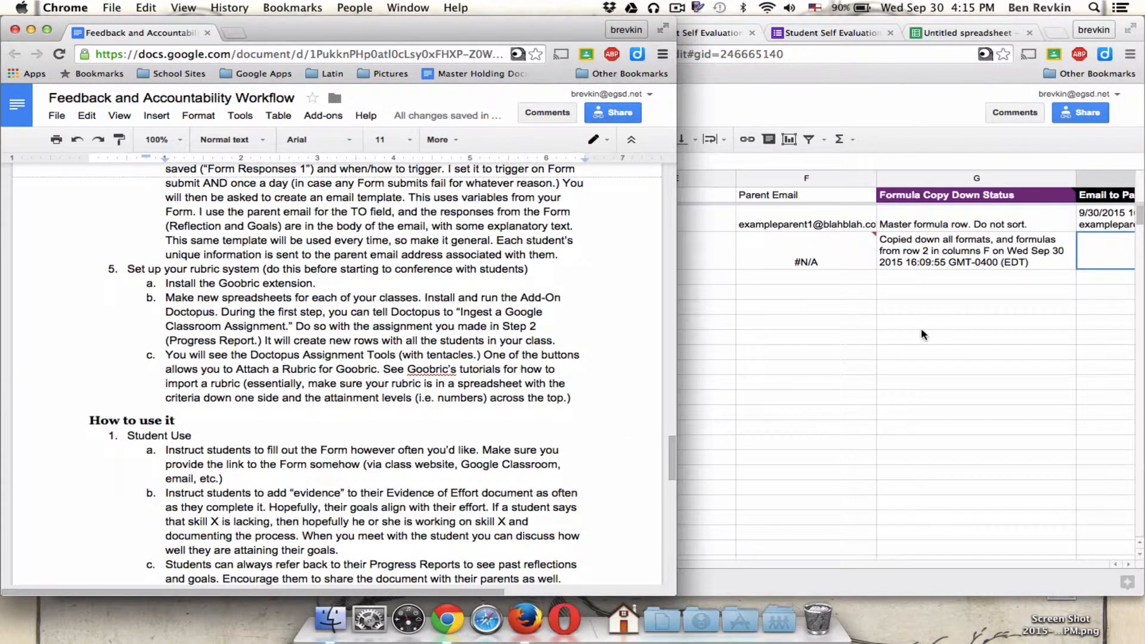
# - Launch the Doctopus add-on in the untitled spreadsheet, keeping the workflow document visible alongside it
pyautogui.click(914, 309)
pyautogui.click(943, 37)
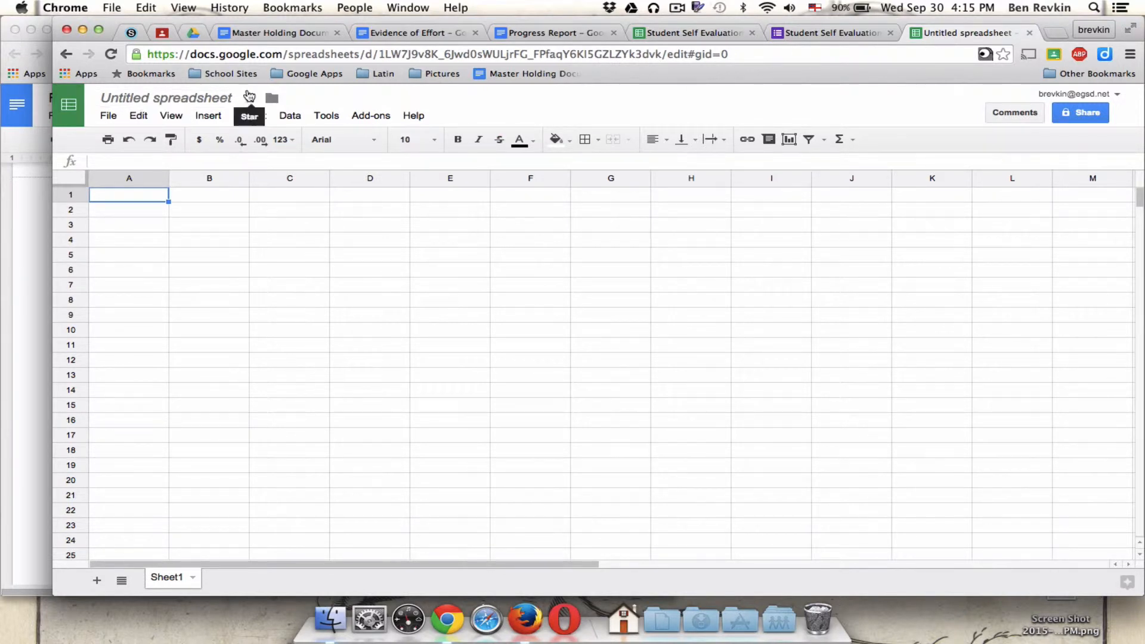
pyautogui.click(371, 116)
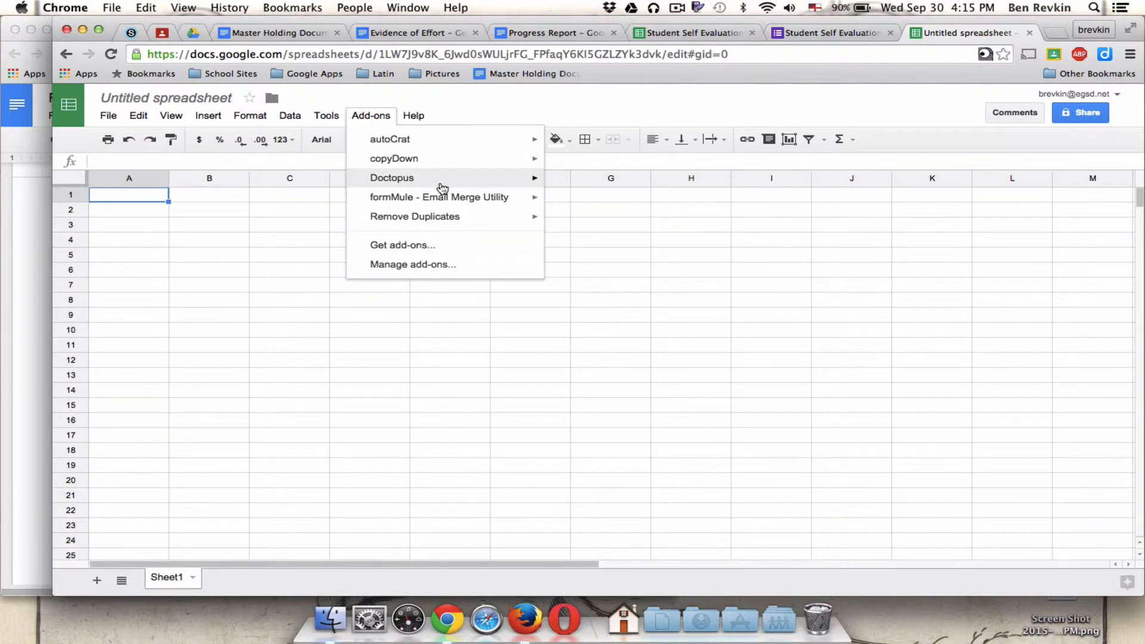
pyautogui.moveTo(492, 181)
pyautogui.click(564, 184)
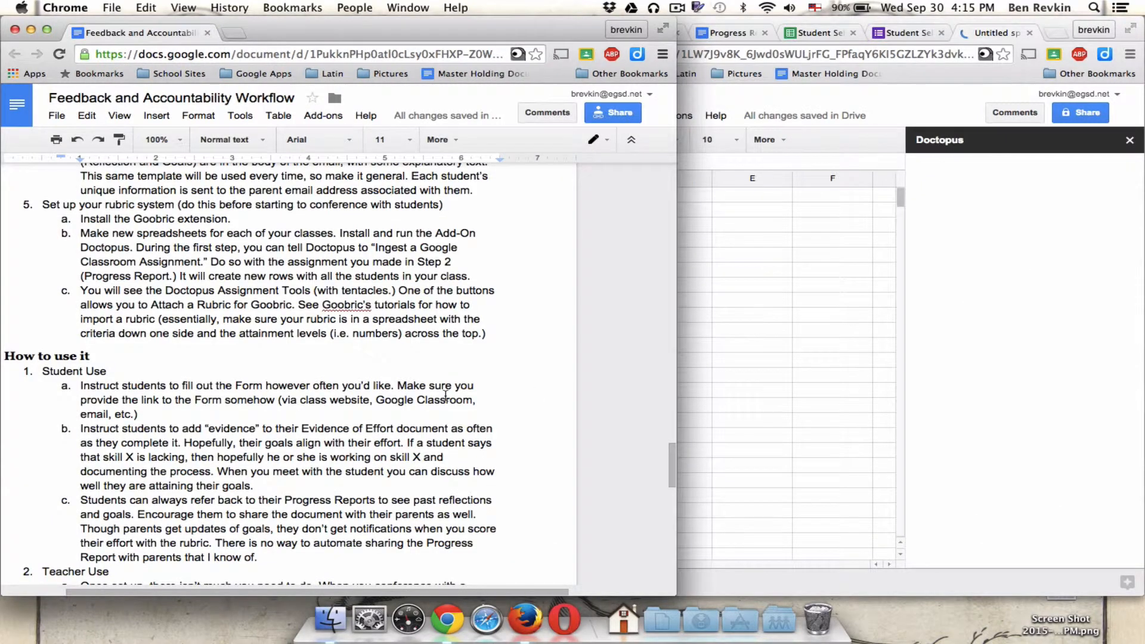
pyautogui.click(803, 398)
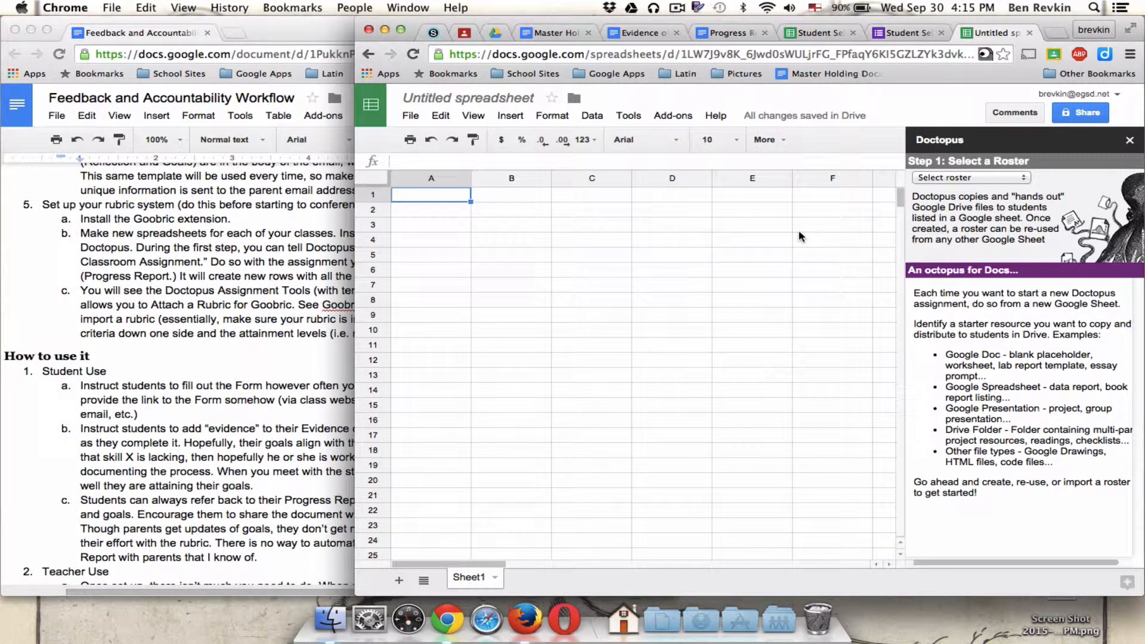
# - Search the web for goobric in a new tab and view the Goobric Web App Launcher page in the Chrome Web Store
pyautogui.click(1057, 34)
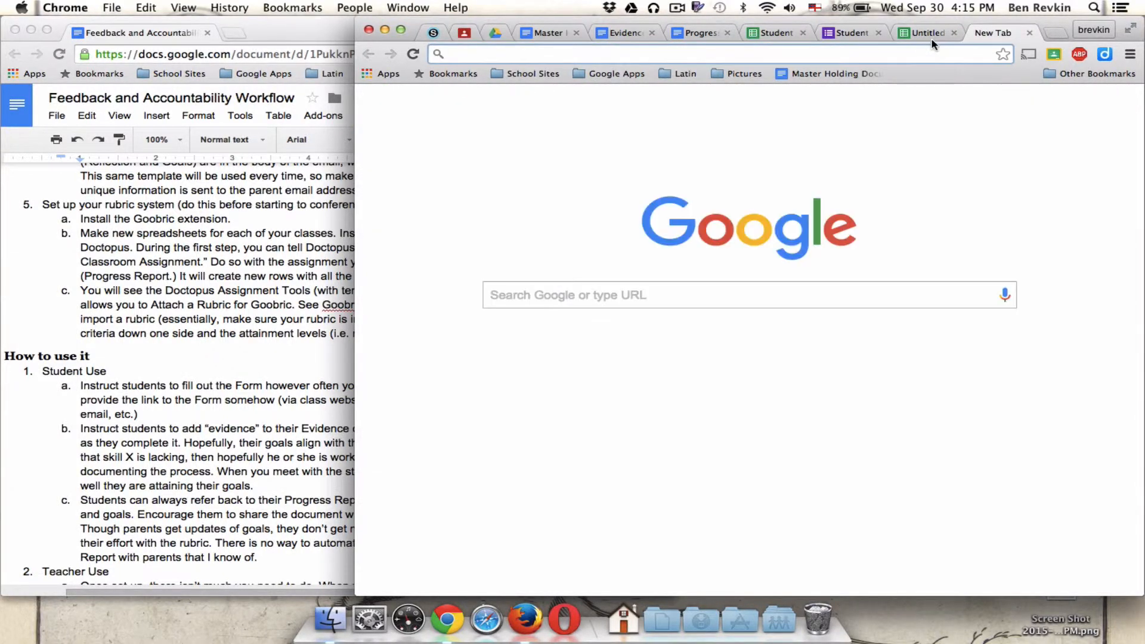
pyautogui.click(930, 37)
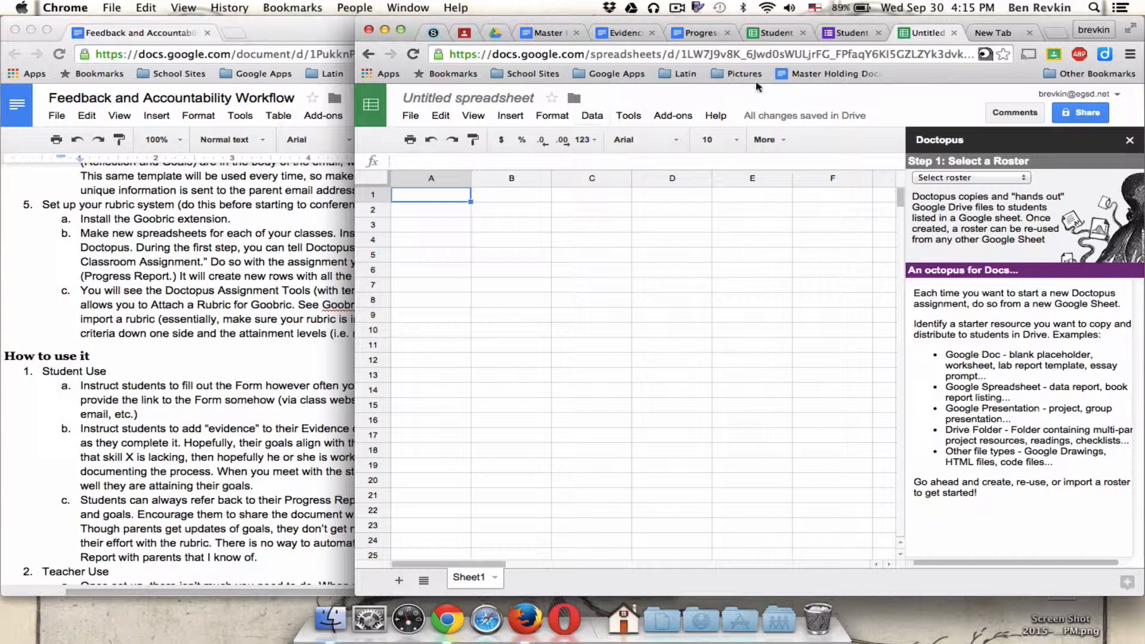
pyautogui.click(988, 34)
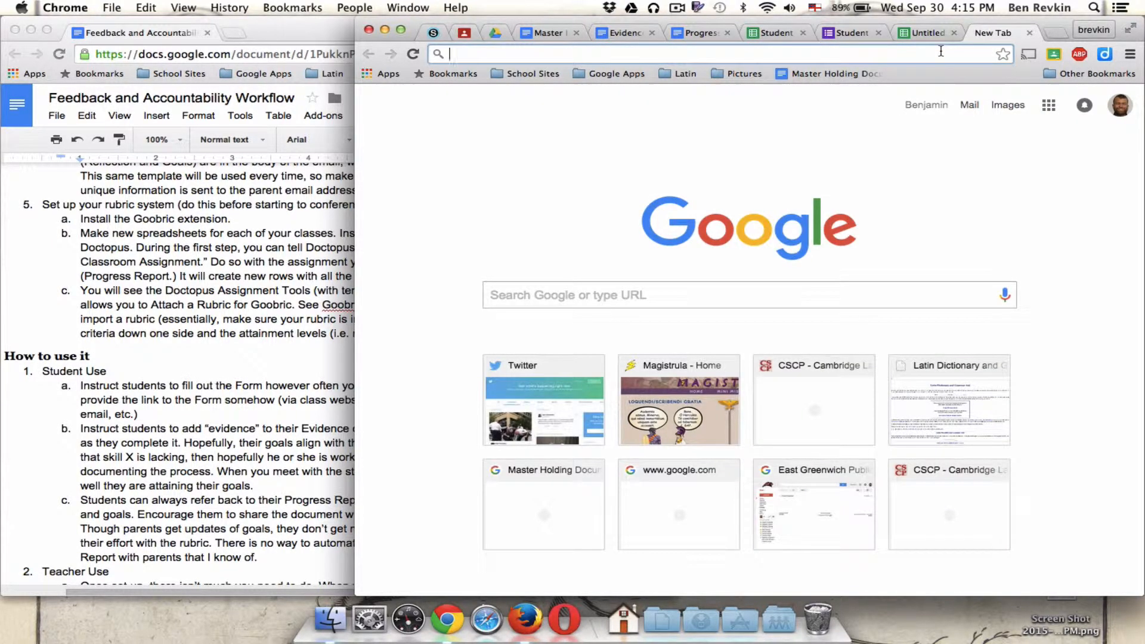
pyautogui.write('goobric')
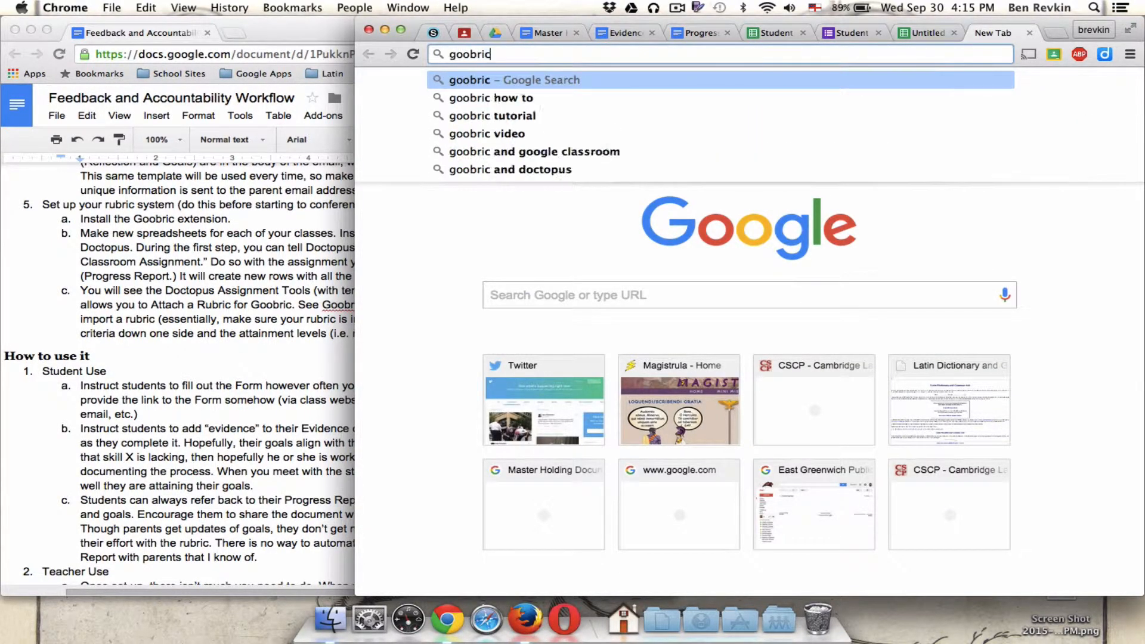
pyautogui.press('Return')
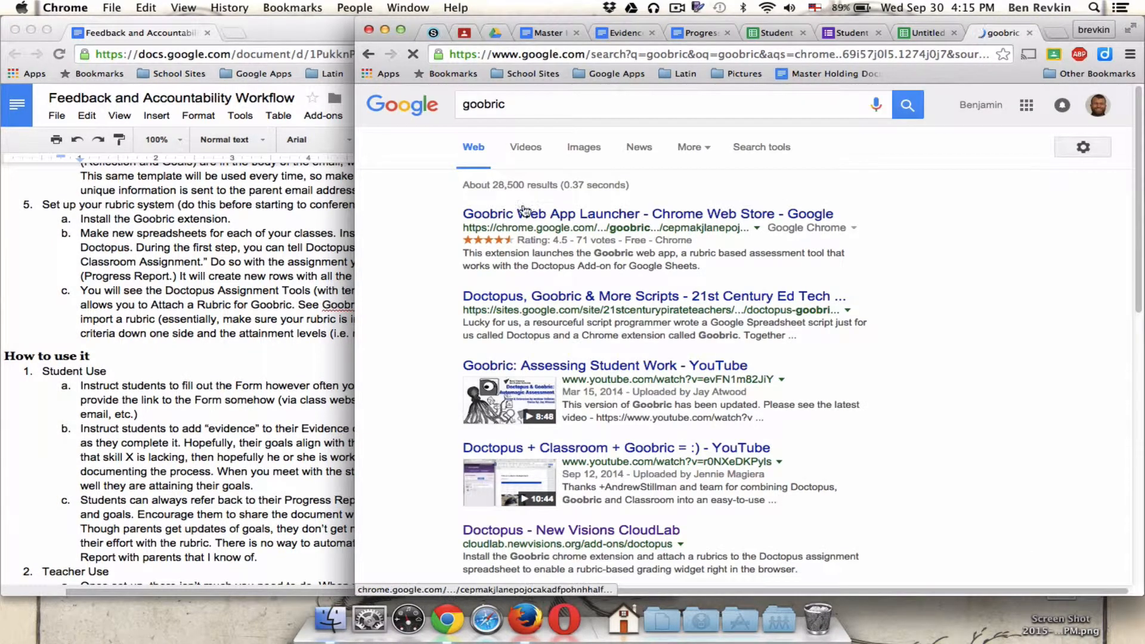
pyautogui.click(708, 218)
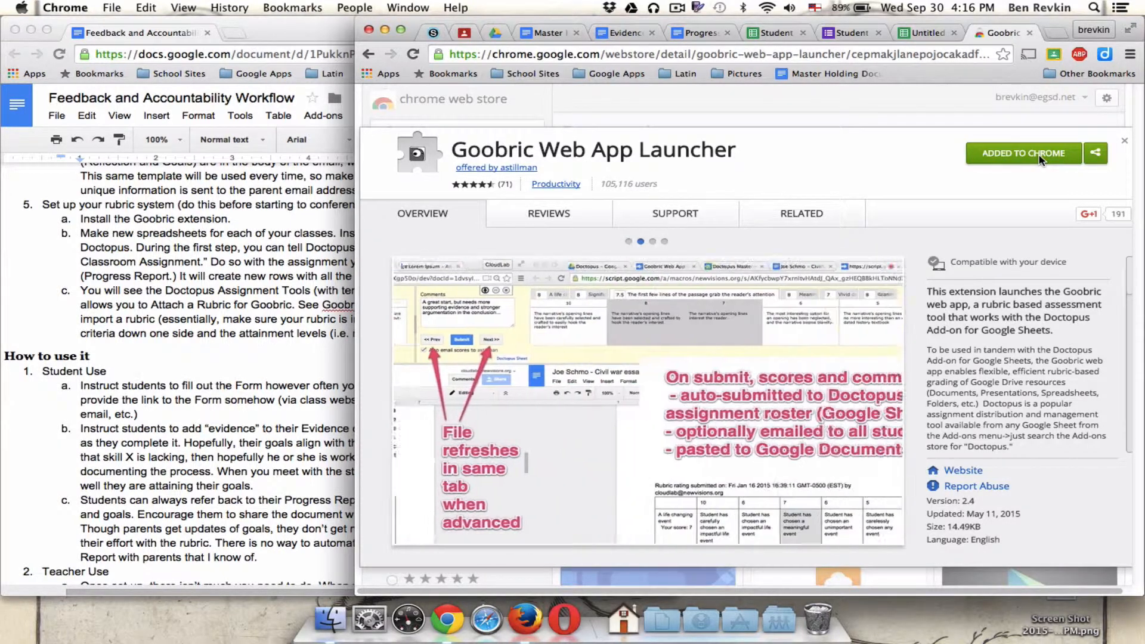
# - In the untitled spreadsheet's Doctopus, choose to ingest a Google Classroom assignment from Test Class and check its selectable assignments
pyautogui.click(923, 33)
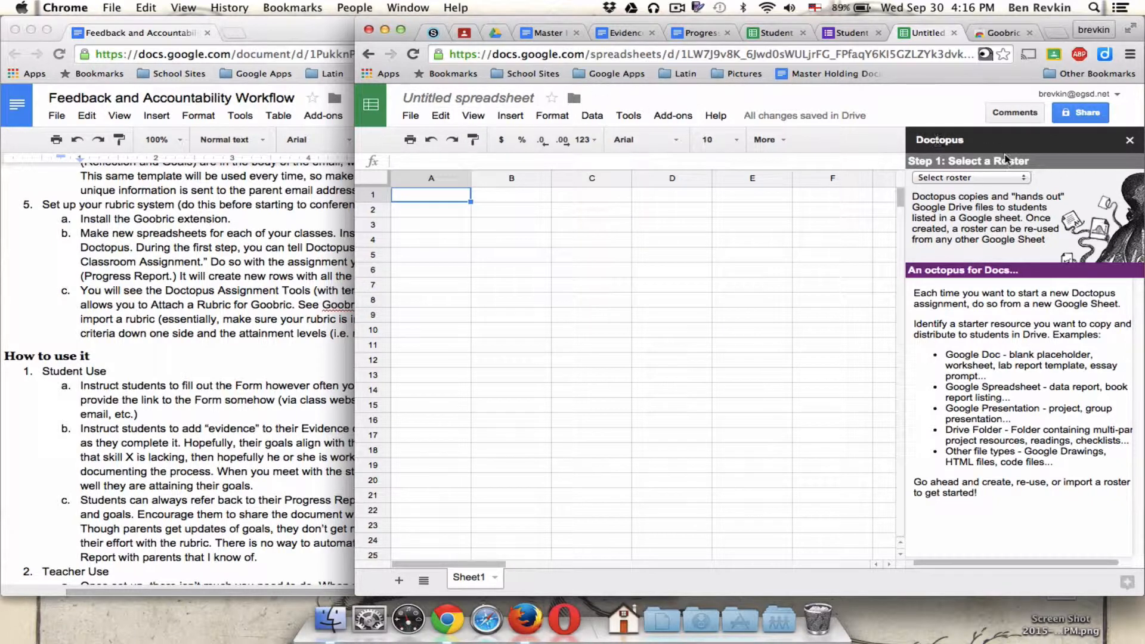
pyautogui.click(1022, 182)
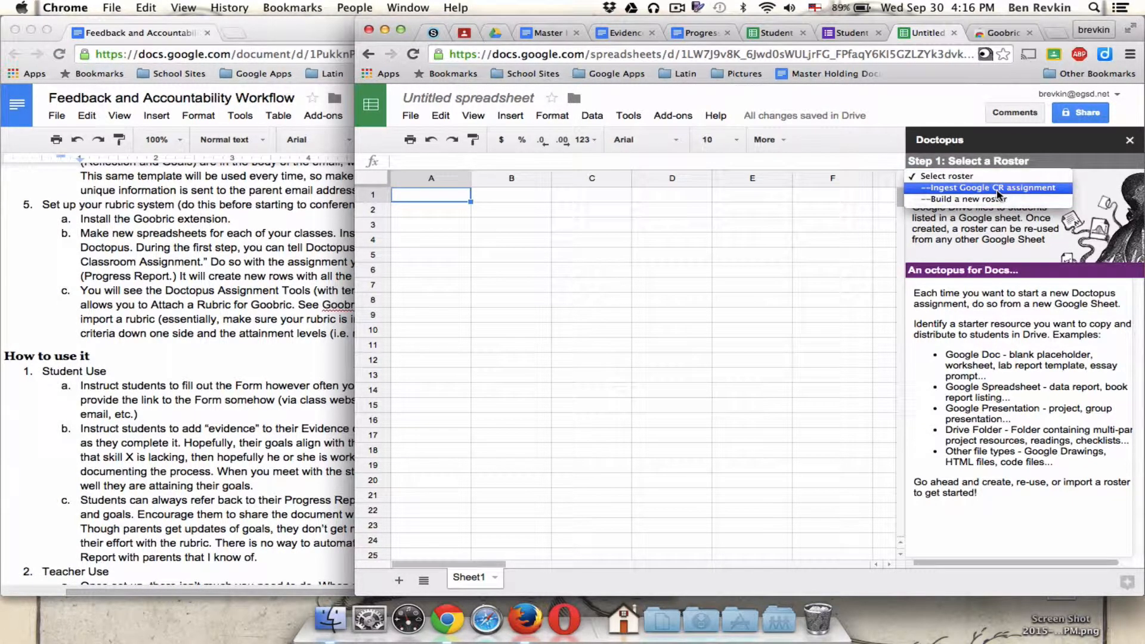
pyautogui.click(1044, 189)
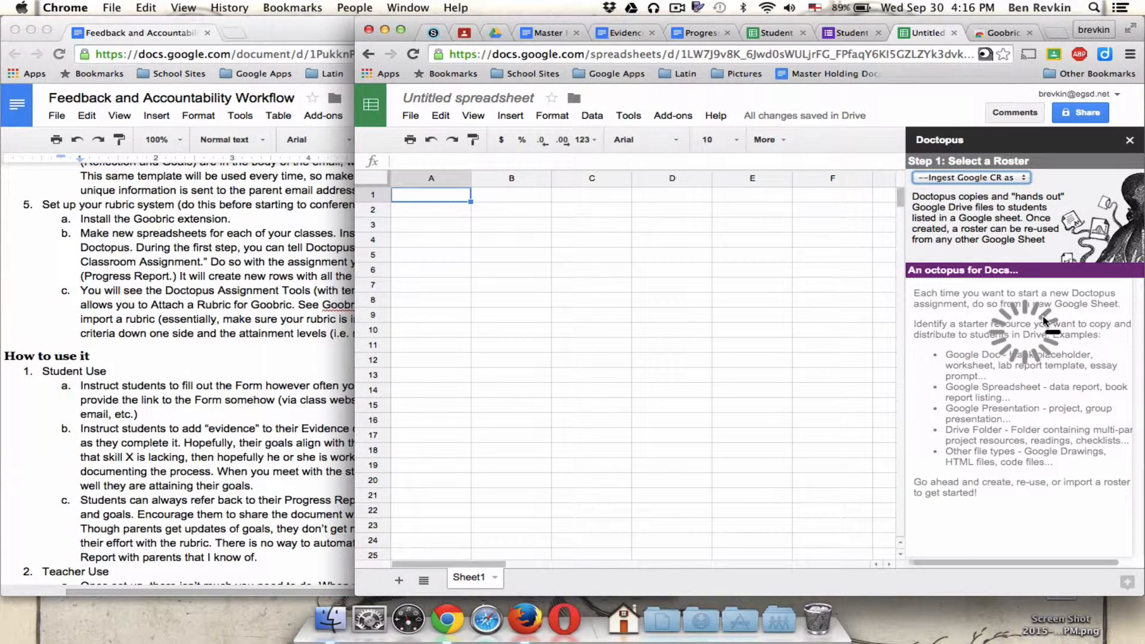
pyautogui.click(1048, 294)
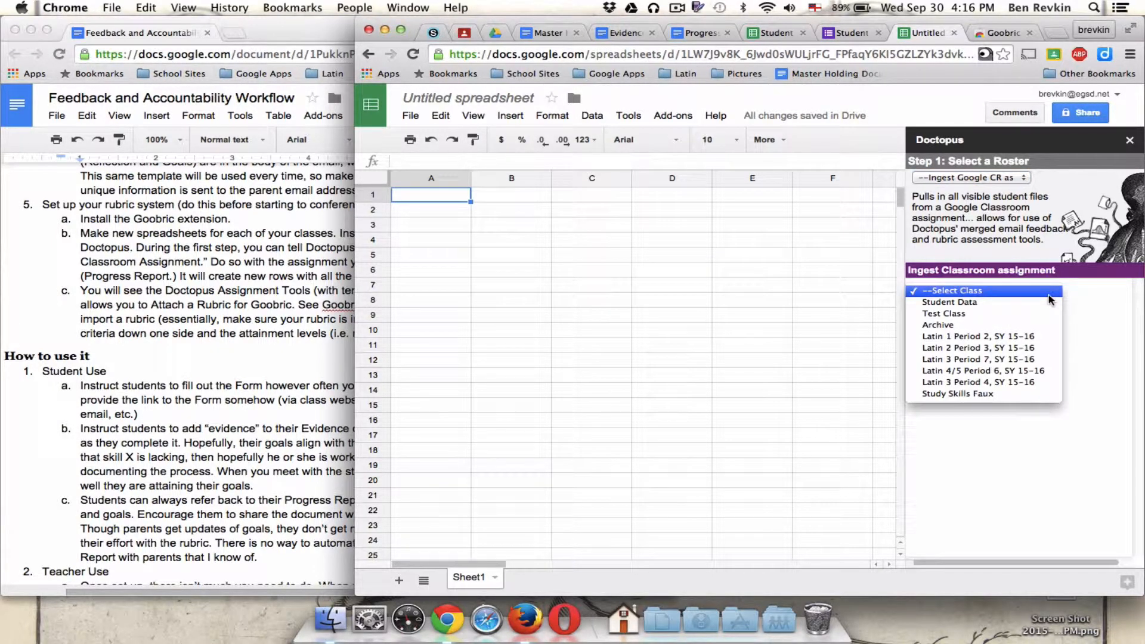
pyautogui.click(1002, 315)
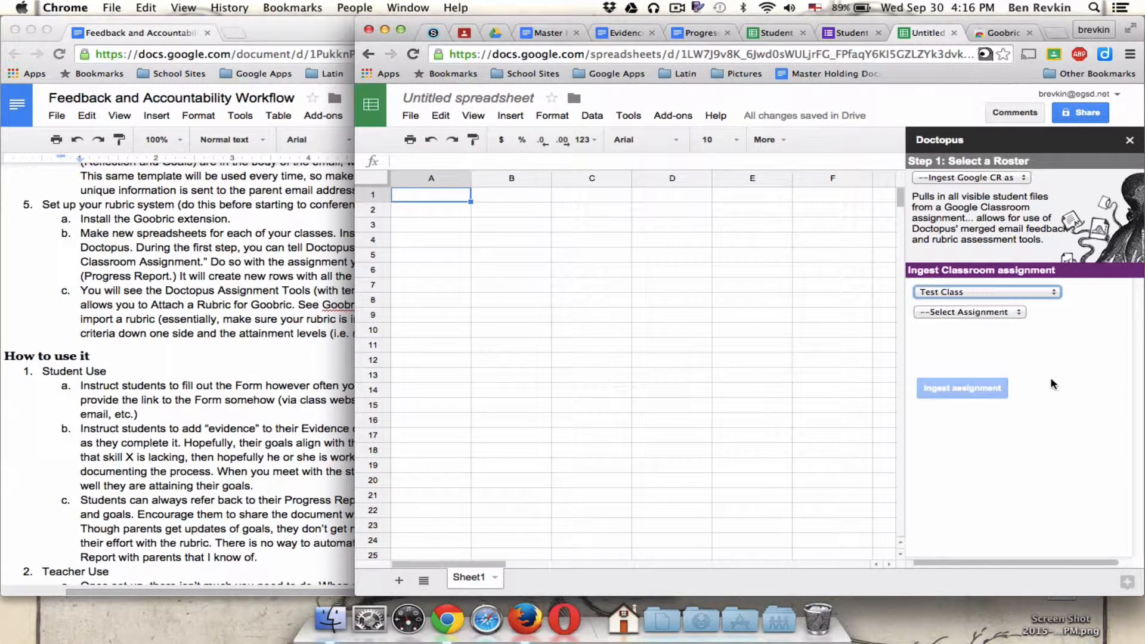
pyautogui.click(1023, 315)
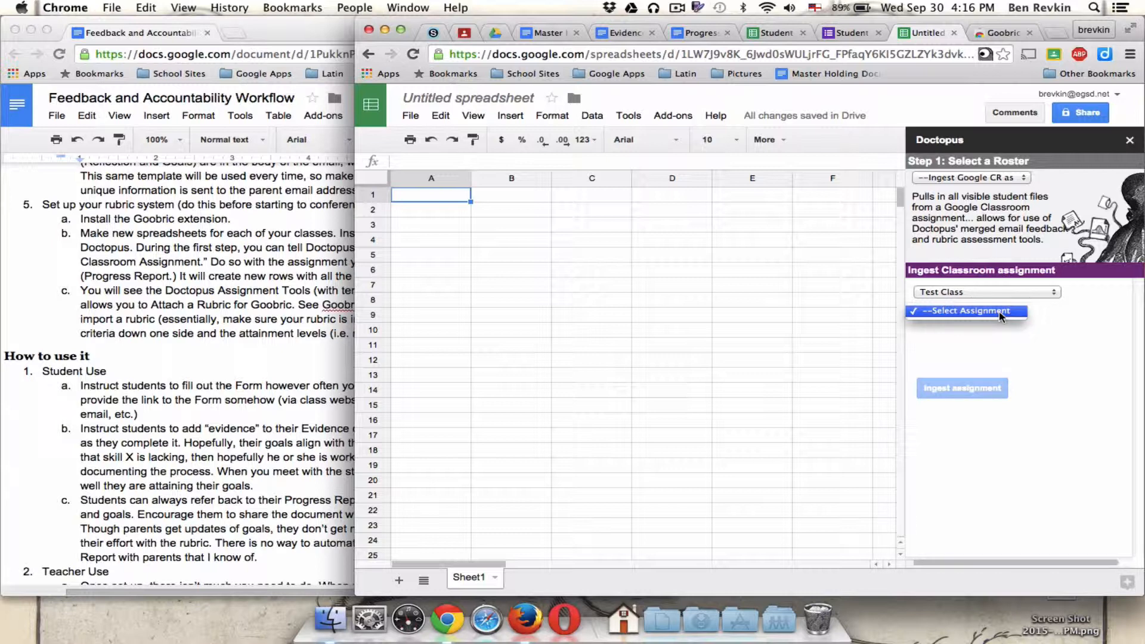
pyautogui.click(996, 354)
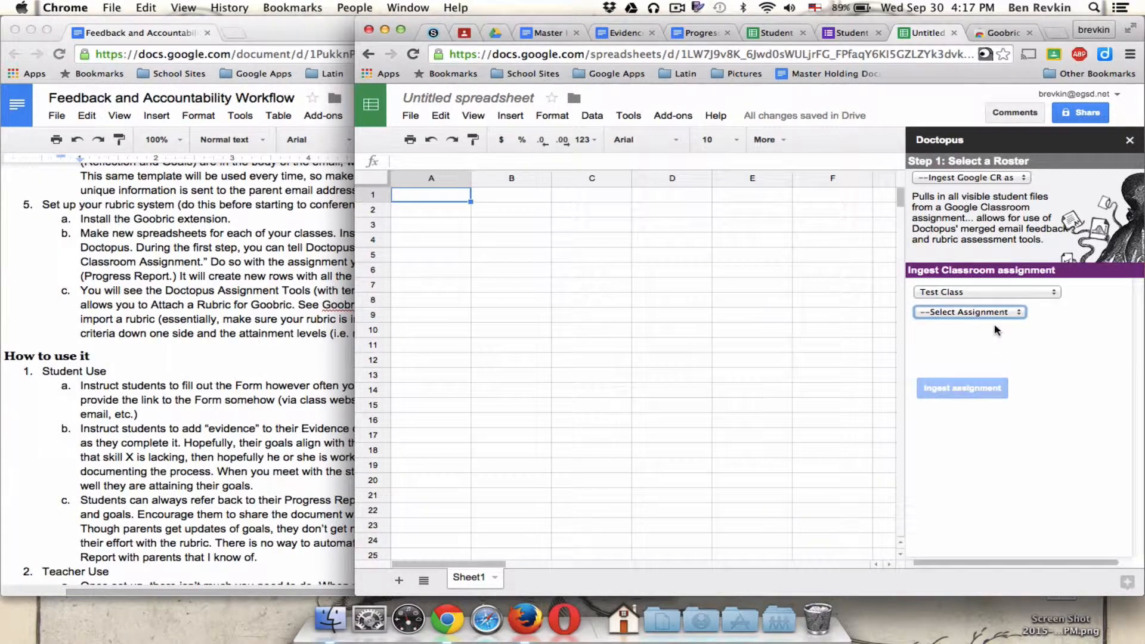
# - Open Doctopus in the Period 2 Student Self Evaluation Doctopus Grades spreadsheet and bring up the list of rubrics for changing the Goobric
pyautogui.click(1016, 30)
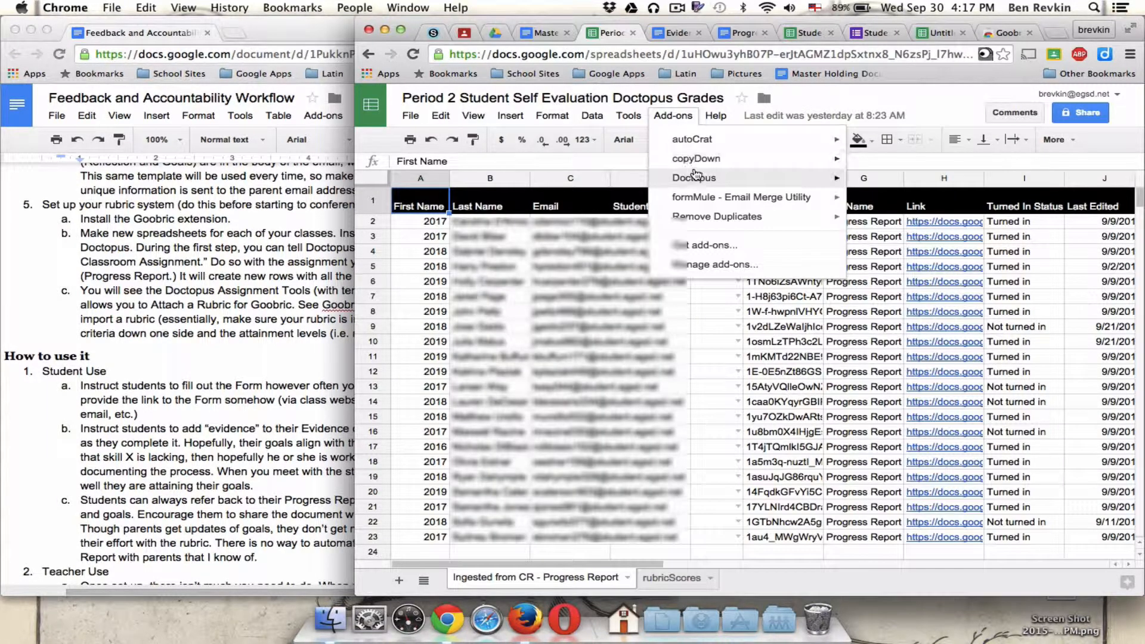
pyautogui.moveTo(696, 174)
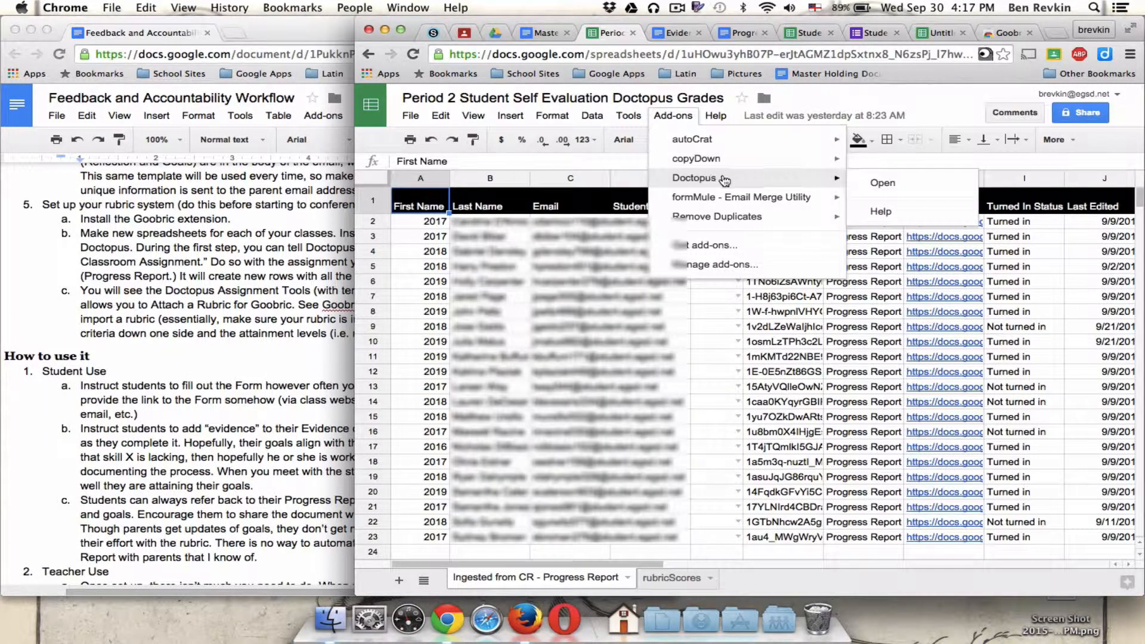
pyautogui.click(858, 185)
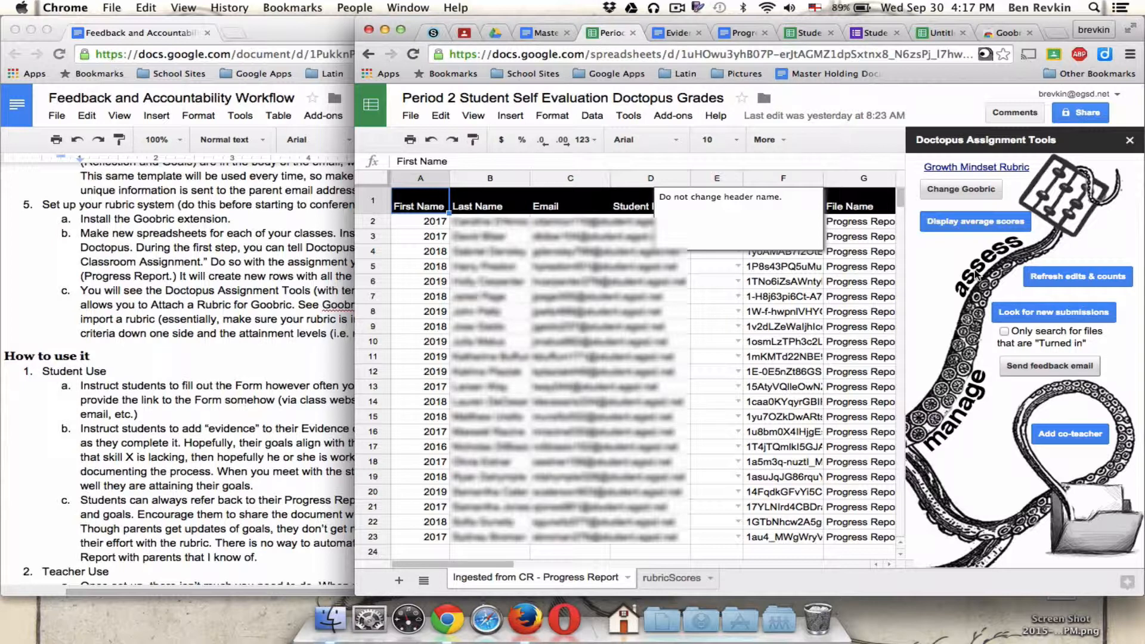
pyautogui.click(985, 189)
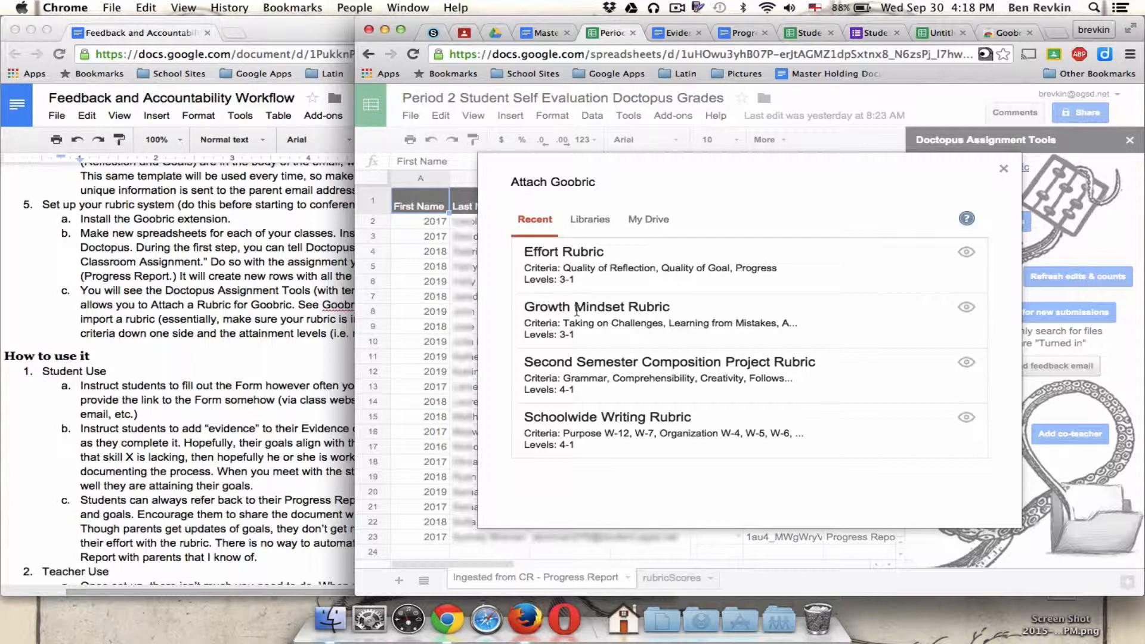
# - Search Google Drive for "effort rubric" and open the Effort Rubric spreadsheet
pyautogui.click(493, 37)
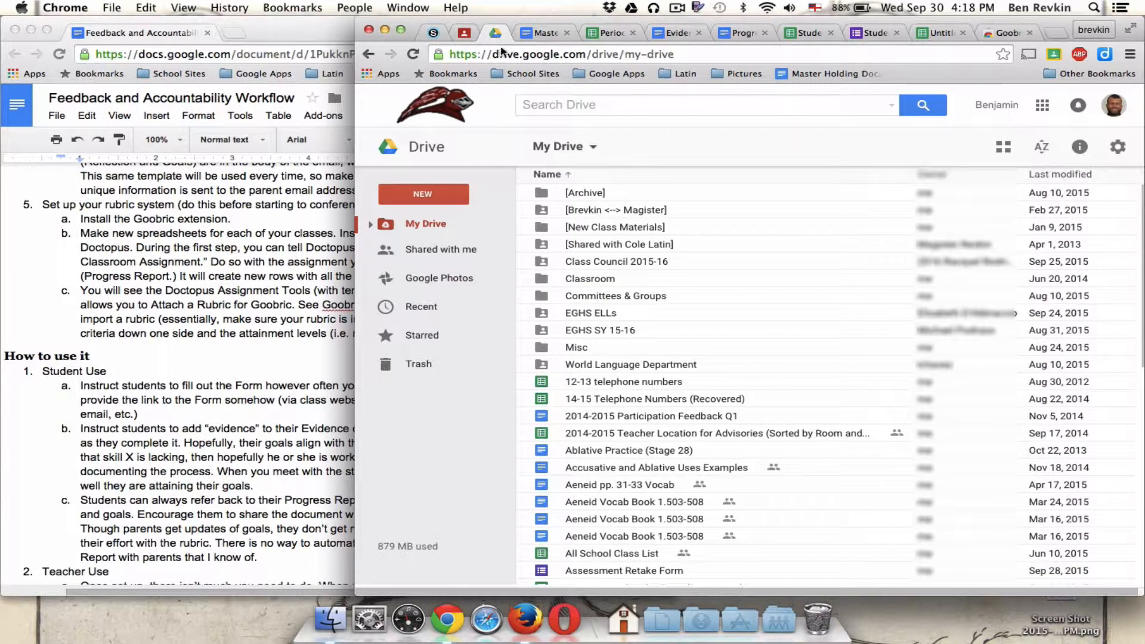
pyautogui.click(570, 107)
pyautogui.write('effort')
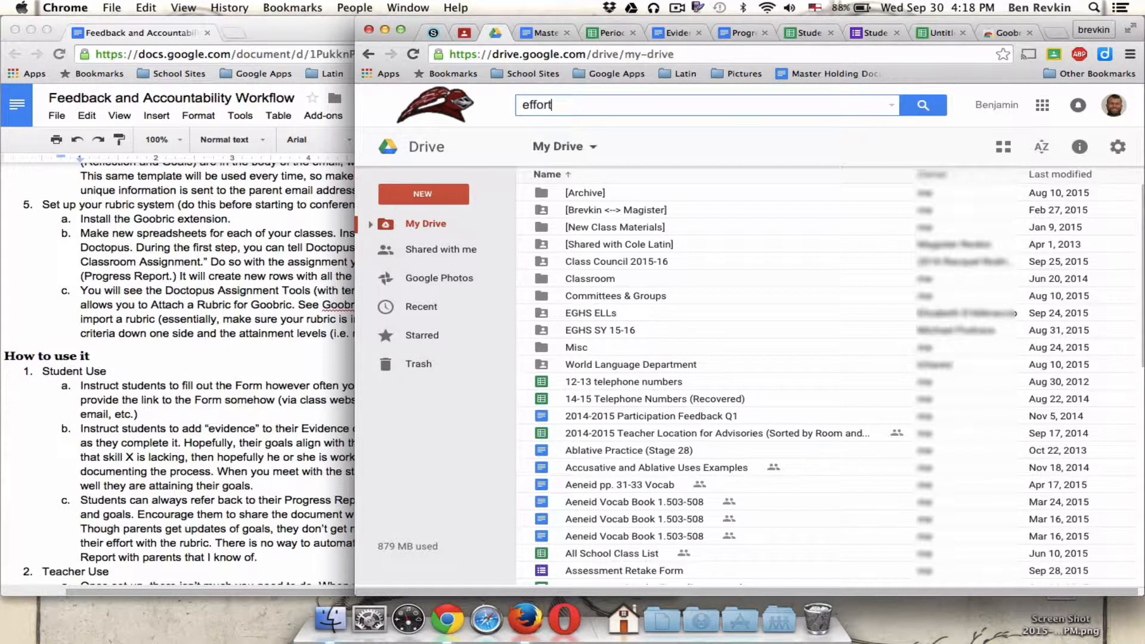
pyautogui.write(' rubric')
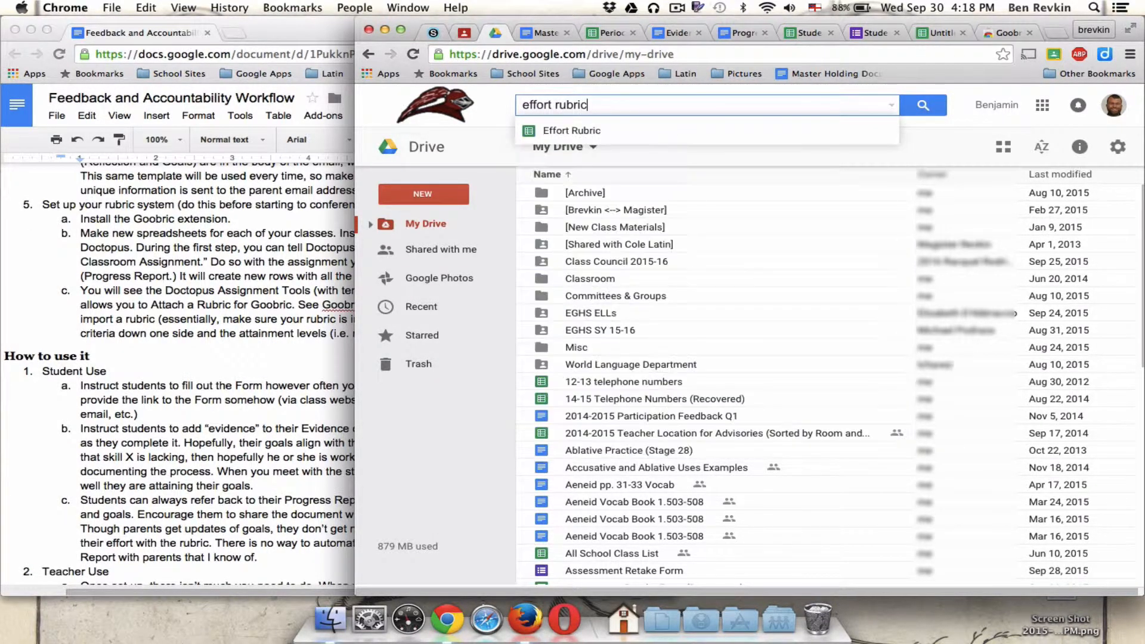
pyautogui.click(577, 124)
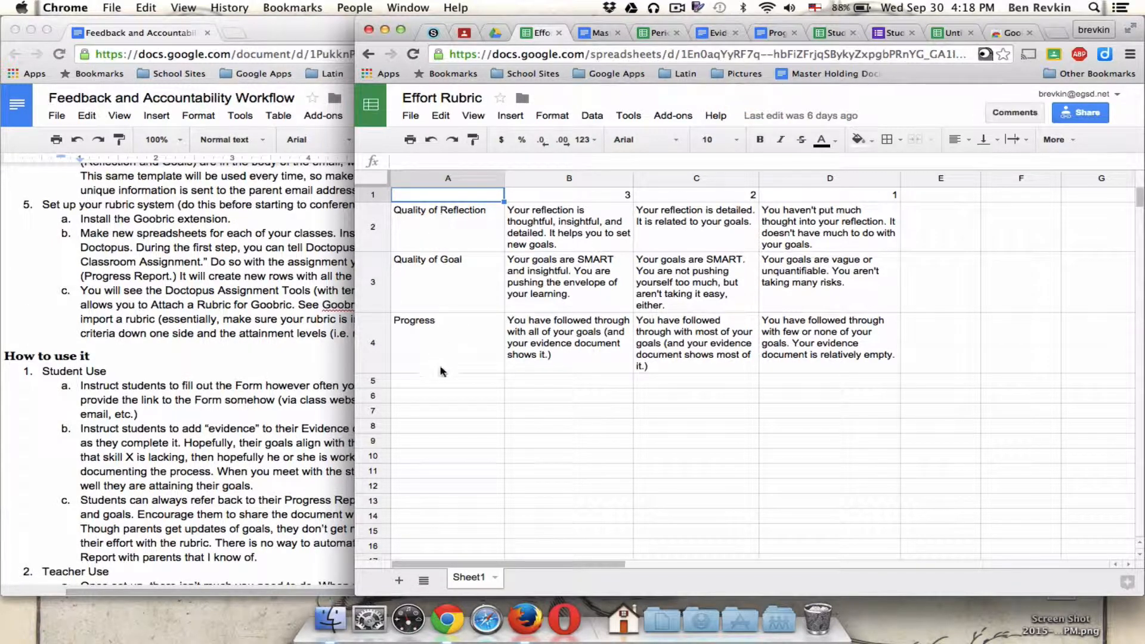
# - Examine the Effort Rubric's score levels in row 1 and the descriptors for Quality of Reflection and Quality of Goal
pyautogui.click(617, 199)
pyautogui.click(683, 202)
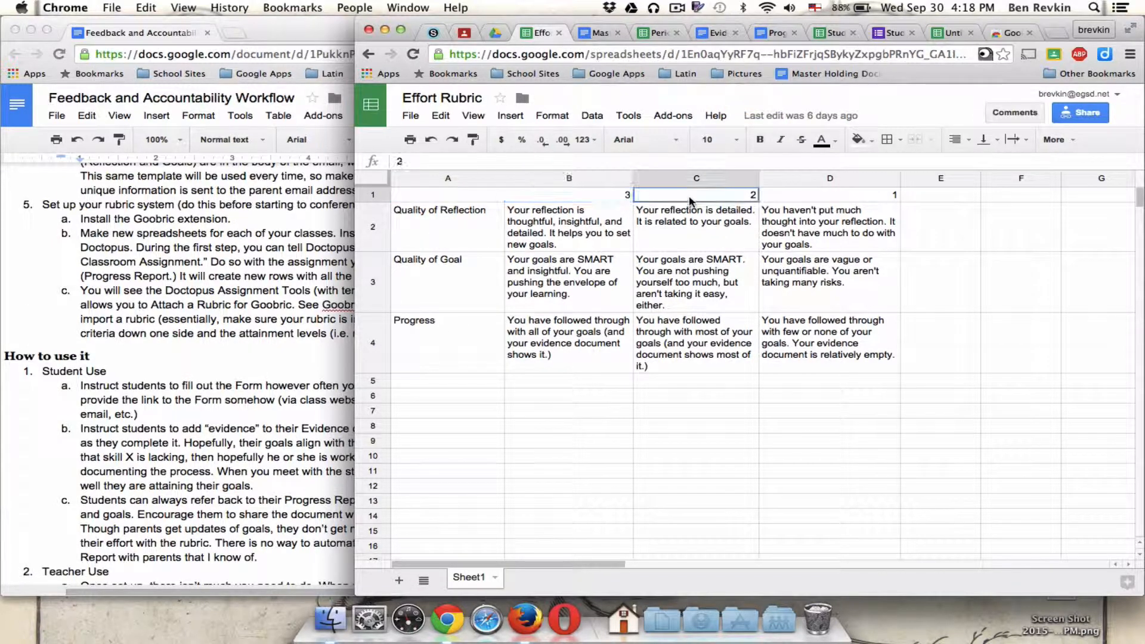
pyautogui.click(804, 198)
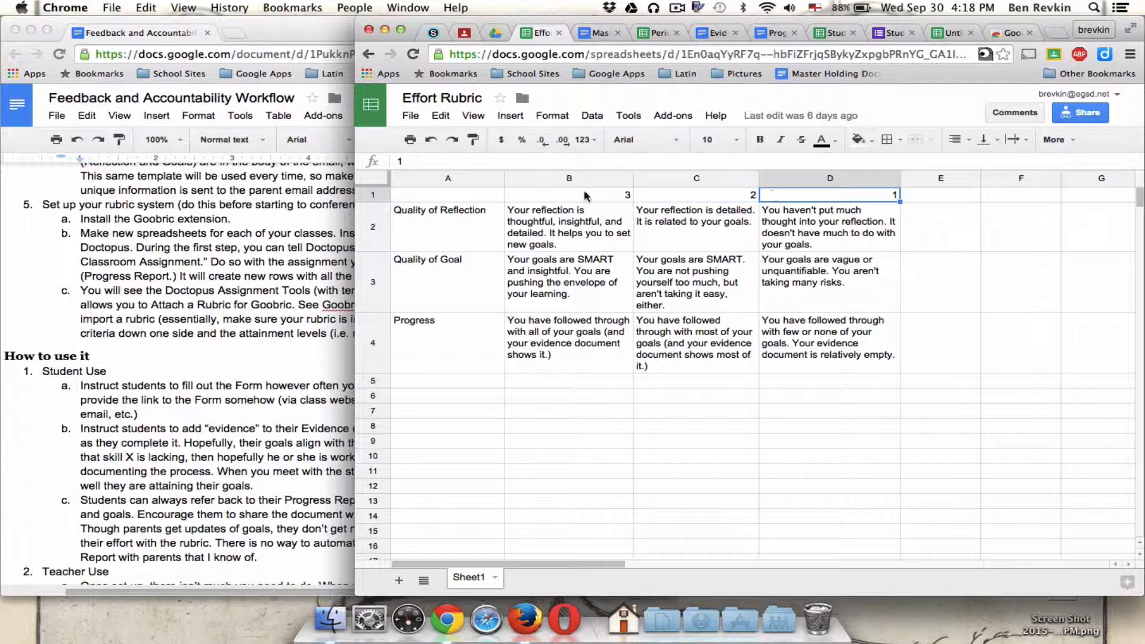
pyautogui.click(563, 222)
pyautogui.click(694, 224)
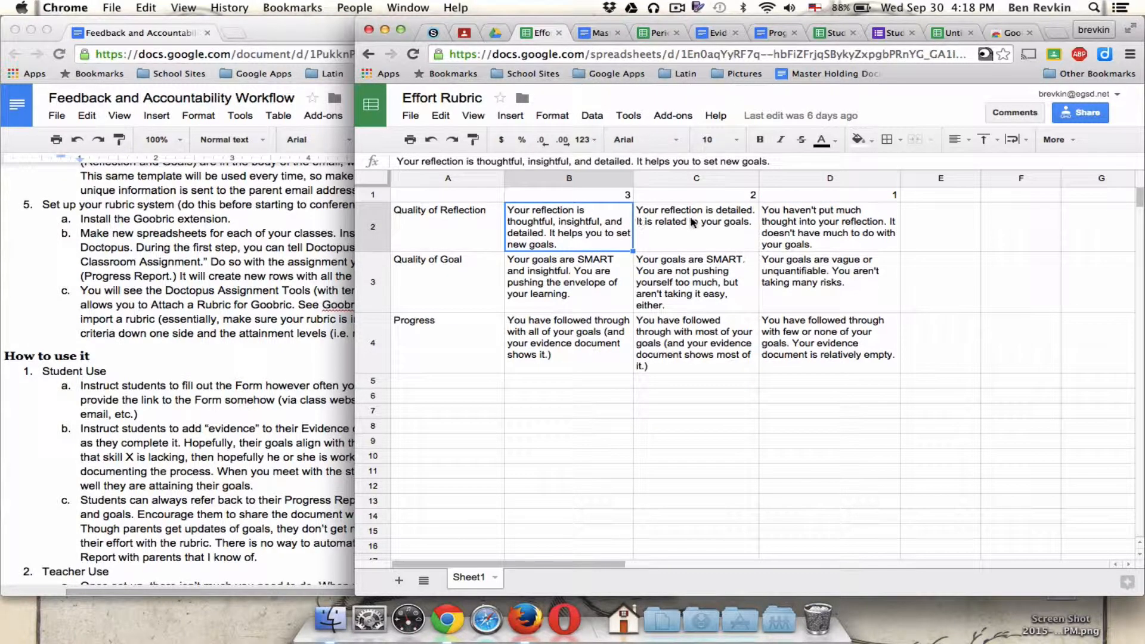
pyautogui.click(803, 234)
pyautogui.click(808, 294)
pyautogui.click(711, 296)
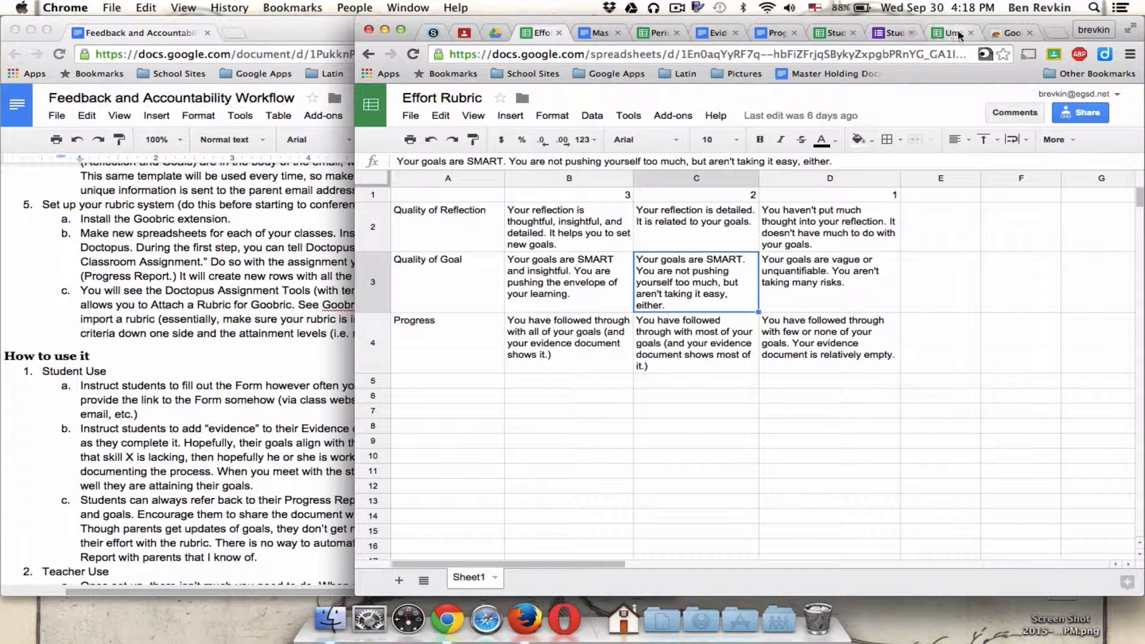
# - Return to the Period 2 Student Self Evaluation Doctopus Grades spreadsheet and close the Attach Goobric dialog without choosing a rubric
pyautogui.click(595, 35)
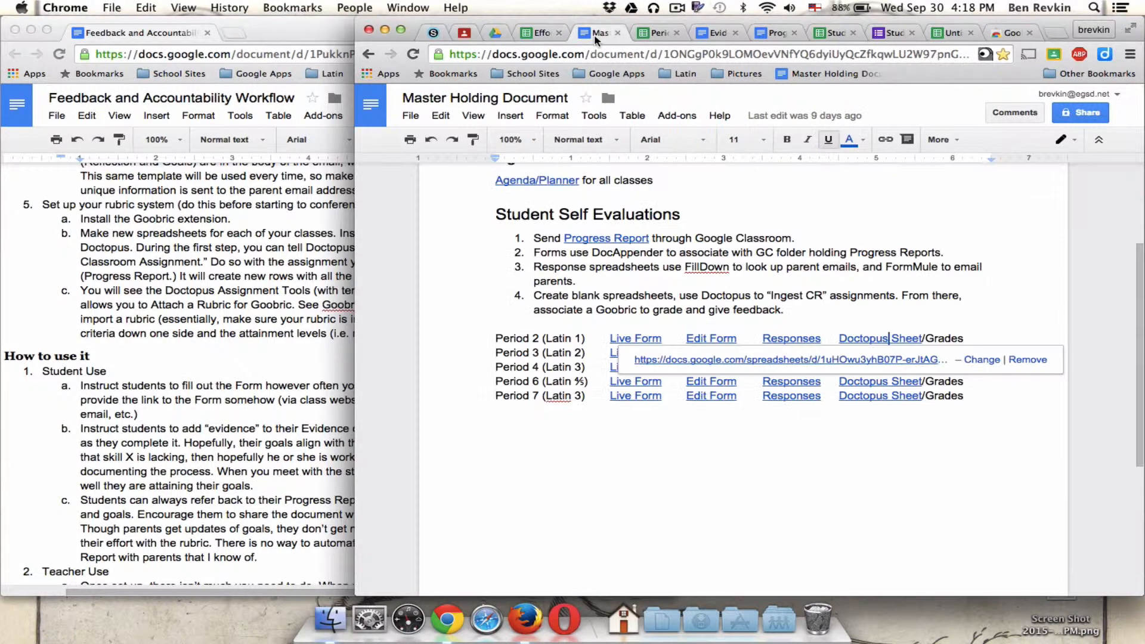
pyautogui.click(655, 33)
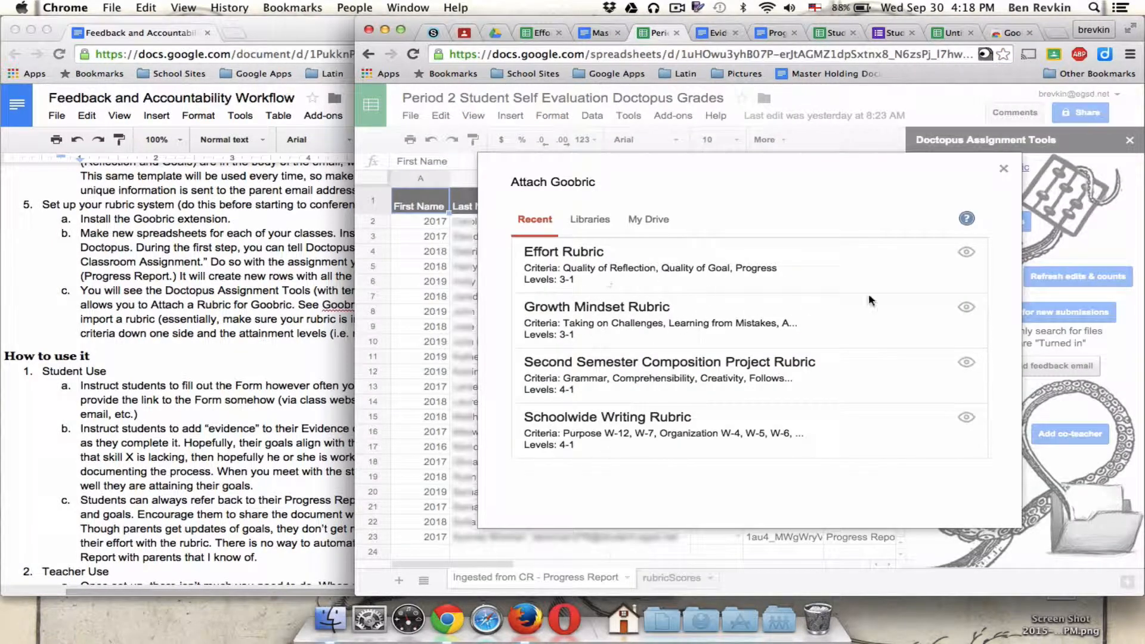
pyautogui.click(1004, 169)
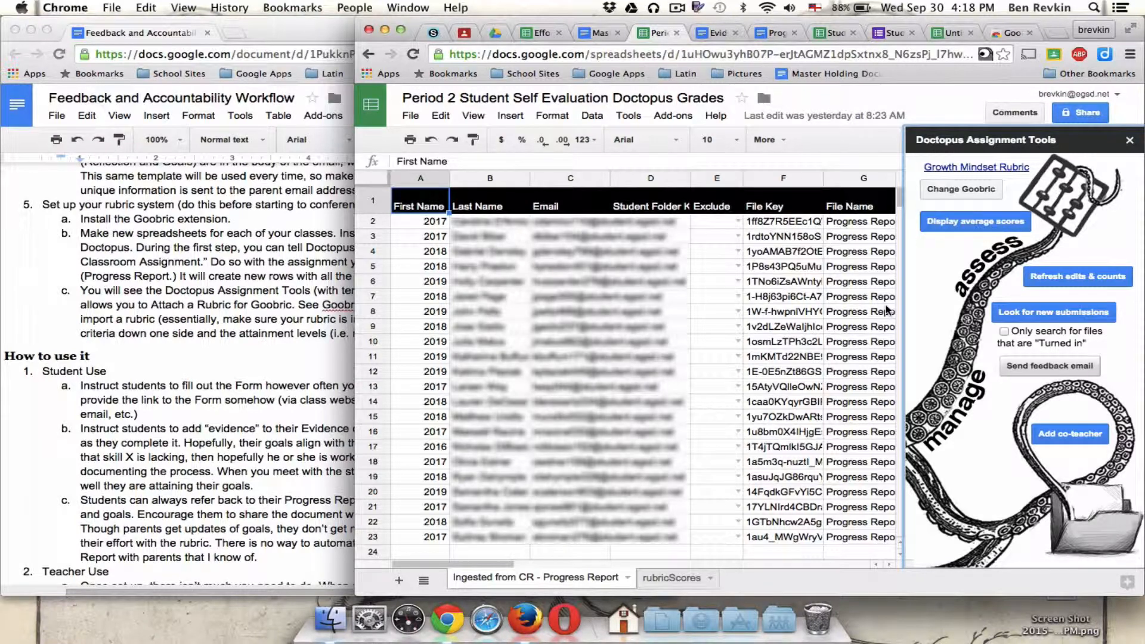
# - Read the Student Use, Teacher Use and Parent Use instructions in the Feedback and Accountability Workflow document
pyautogui.click(183, 410)
pyautogui.scroll(-7, 183, 410)
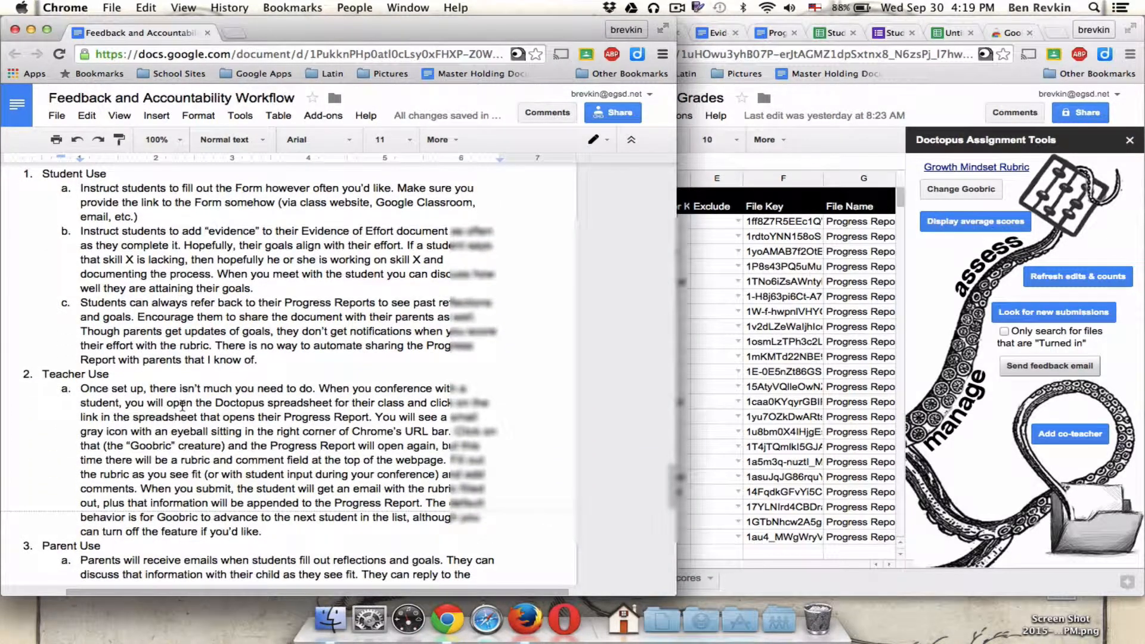
pyautogui.scroll(-2, 182, 406)
# - Open the Progress Report linked in row 2 of the Period 2 Doctopus Grades spreadsheet
pyautogui.click(861, 157)
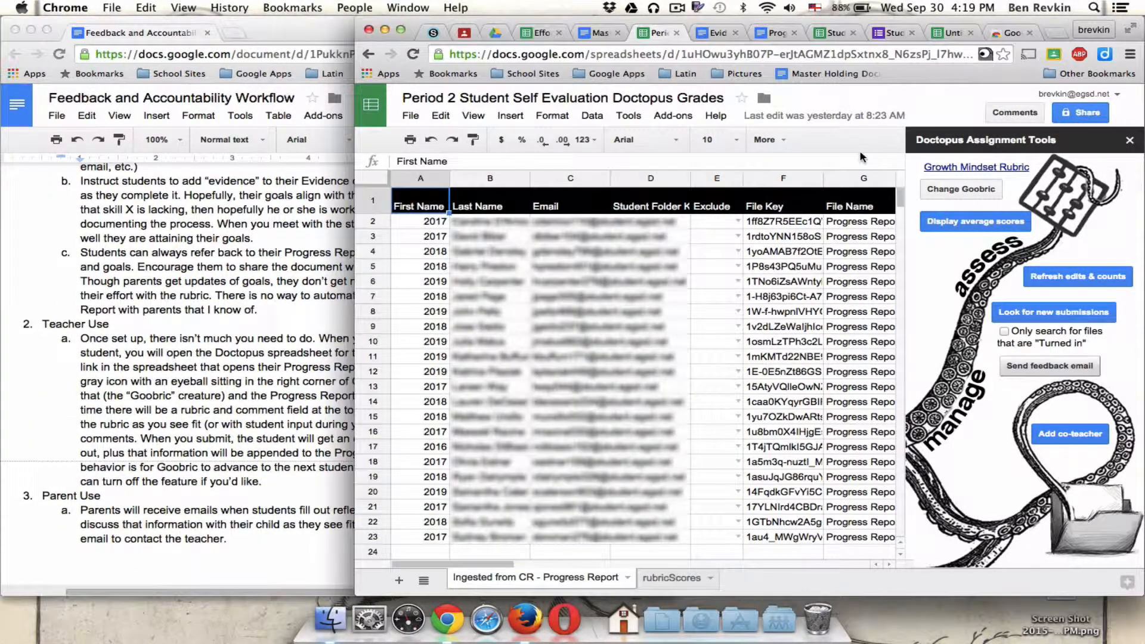
pyautogui.moveTo(510, 564); pyautogui.dragTo(567, 565)
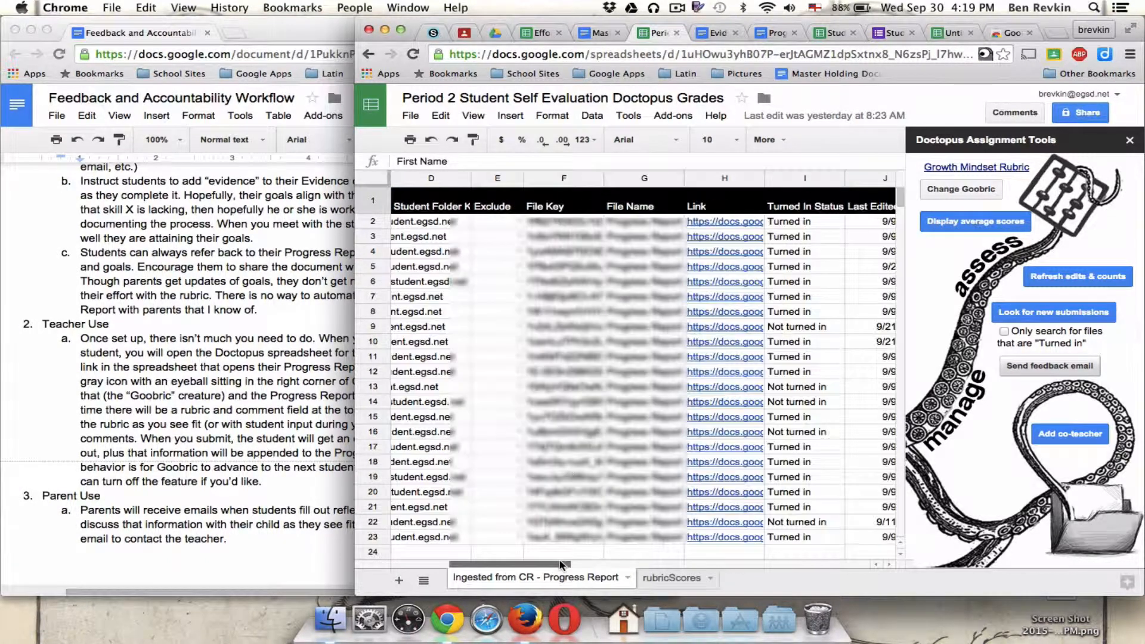
pyautogui.click(718, 224)
pyautogui.click(721, 210)
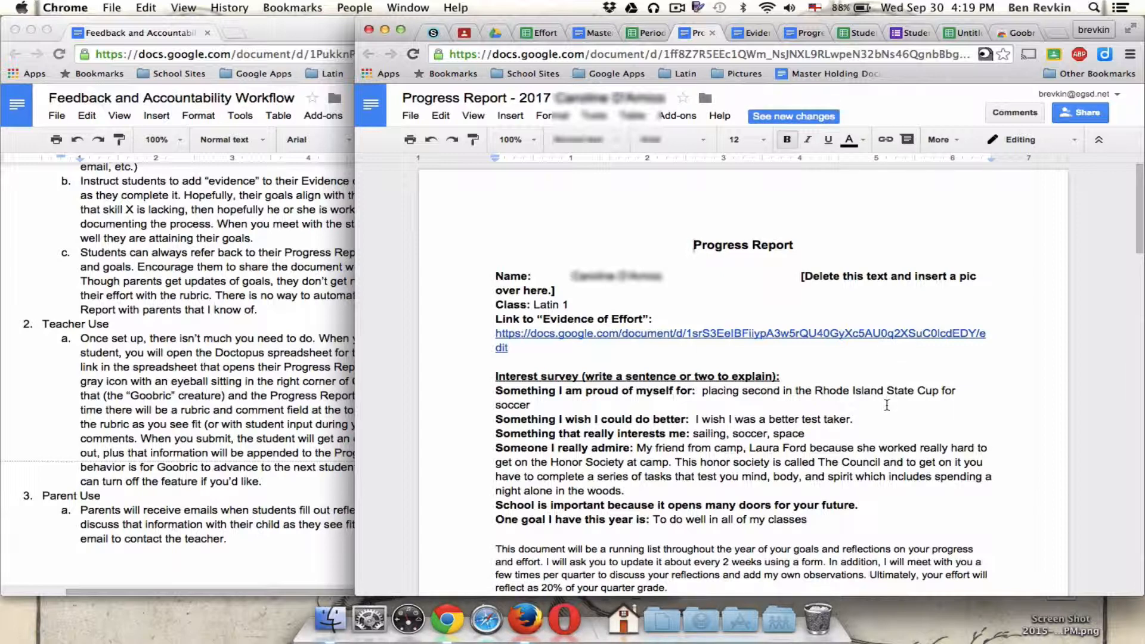
# - Examine the student's Progress Report, including the interest survey, dated reflections and goals, submitted rubric ratings and teacher comments
pyautogui.scroll(-10, 887, 407)
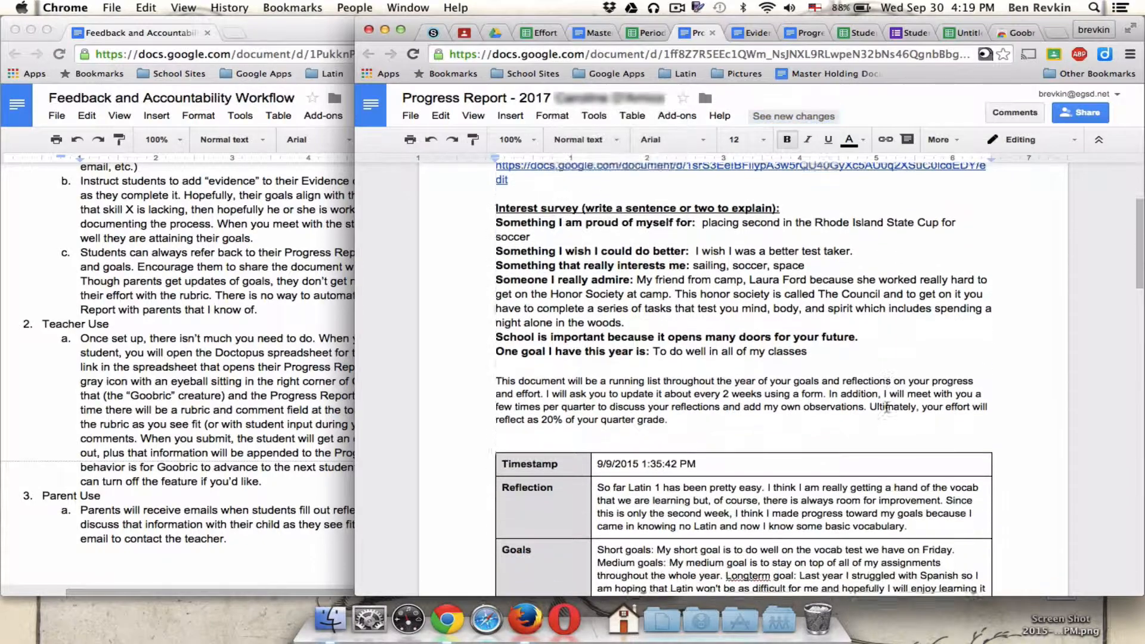
pyautogui.scroll(3, 886, 408)
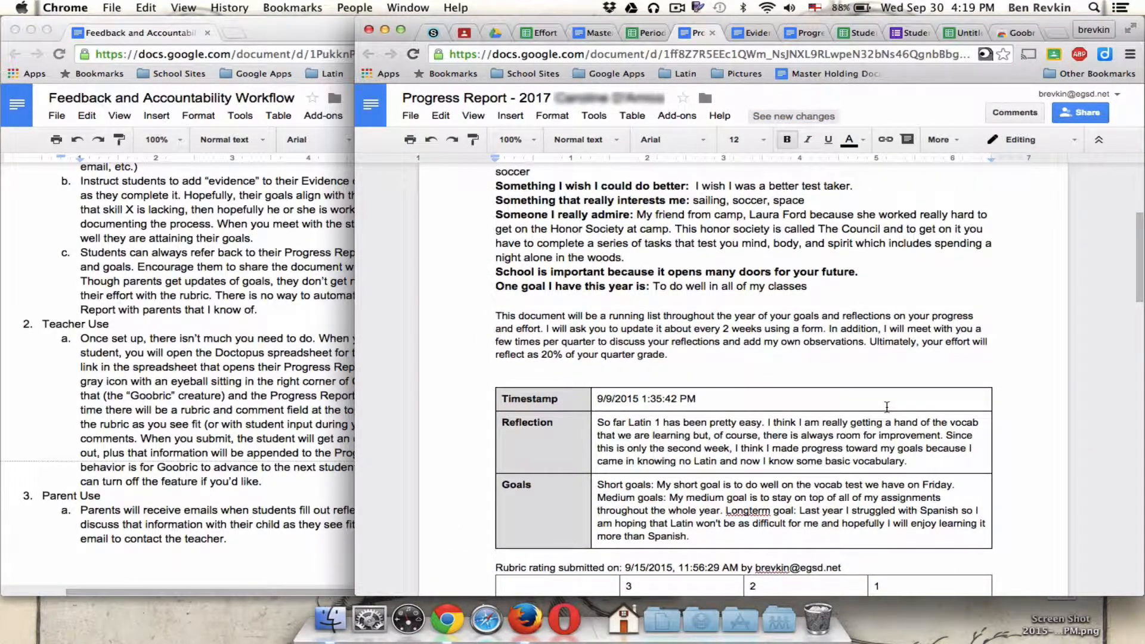
pyautogui.scroll(-10, 887, 407)
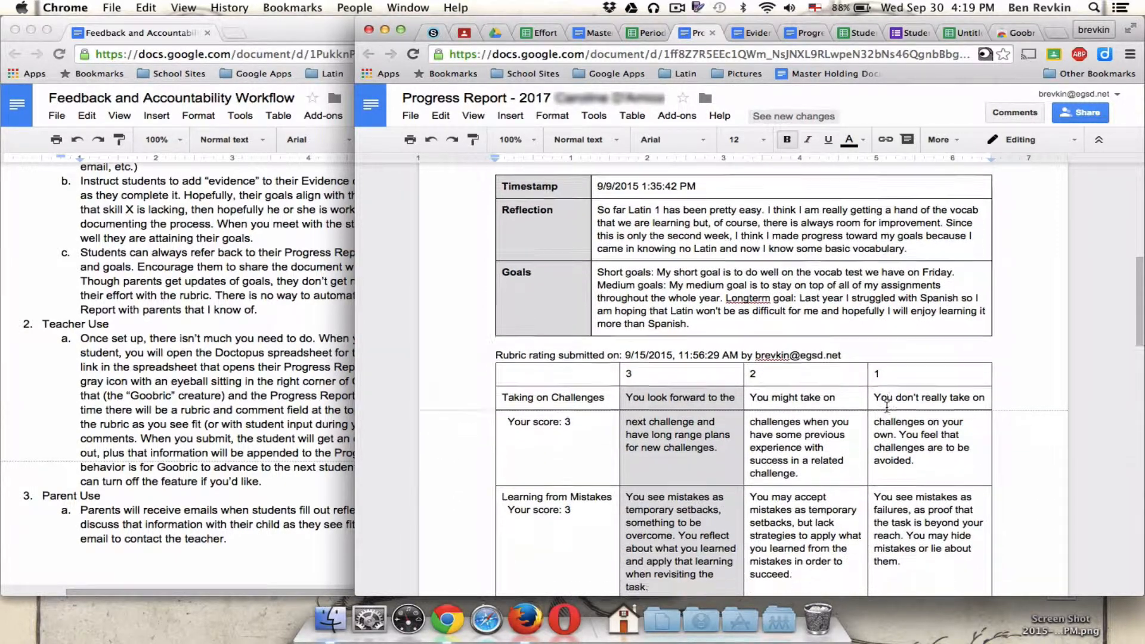
pyautogui.scroll(-2, 887, 407)
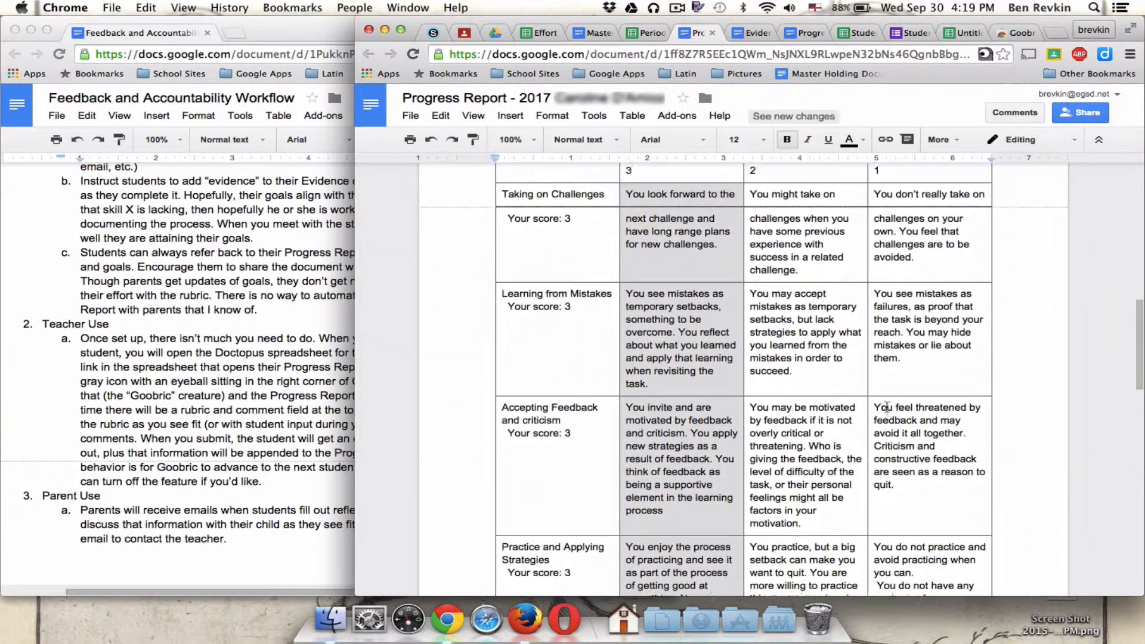
pyautogui.scroll(1, 887, 407)
pyautogui.scroll(-20, 887, 408)
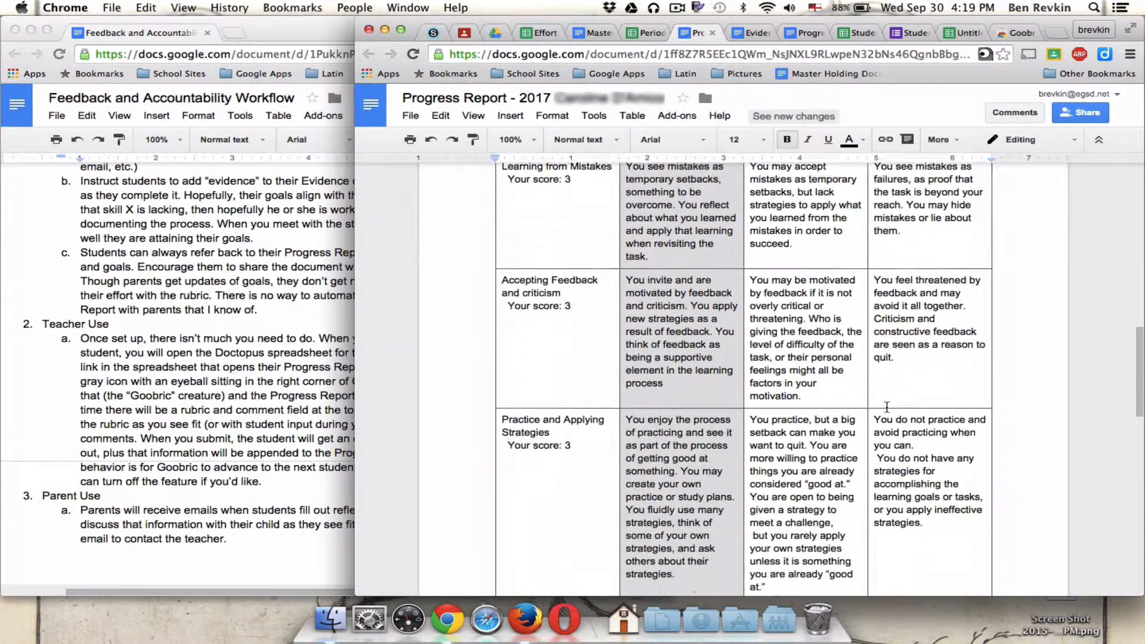
pyautogui.scroll(-3, 887, 407)
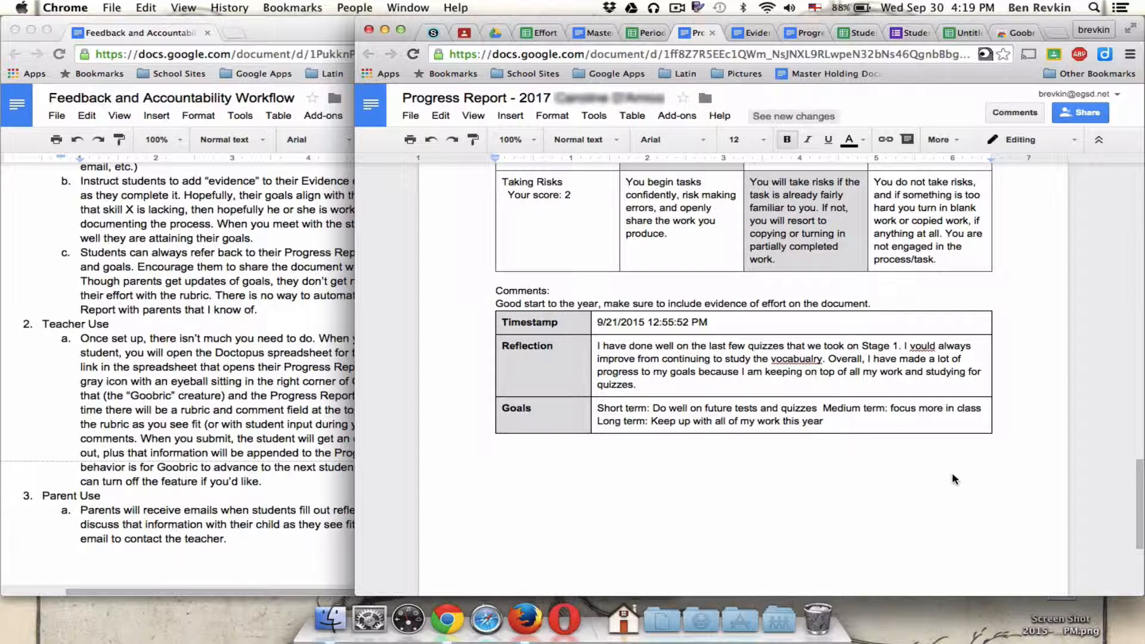
pyautogui.scroll(-1, 952, 476)
pyautogui.scroll(8, 951, 479)
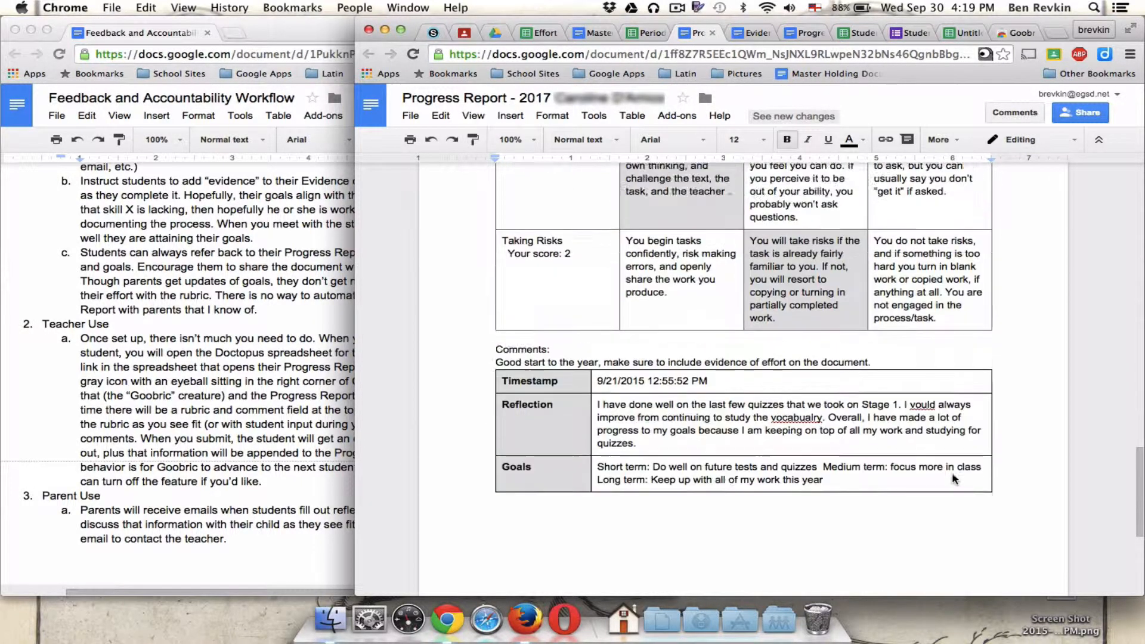
pyautogui.scroll(-10, 952, 475)
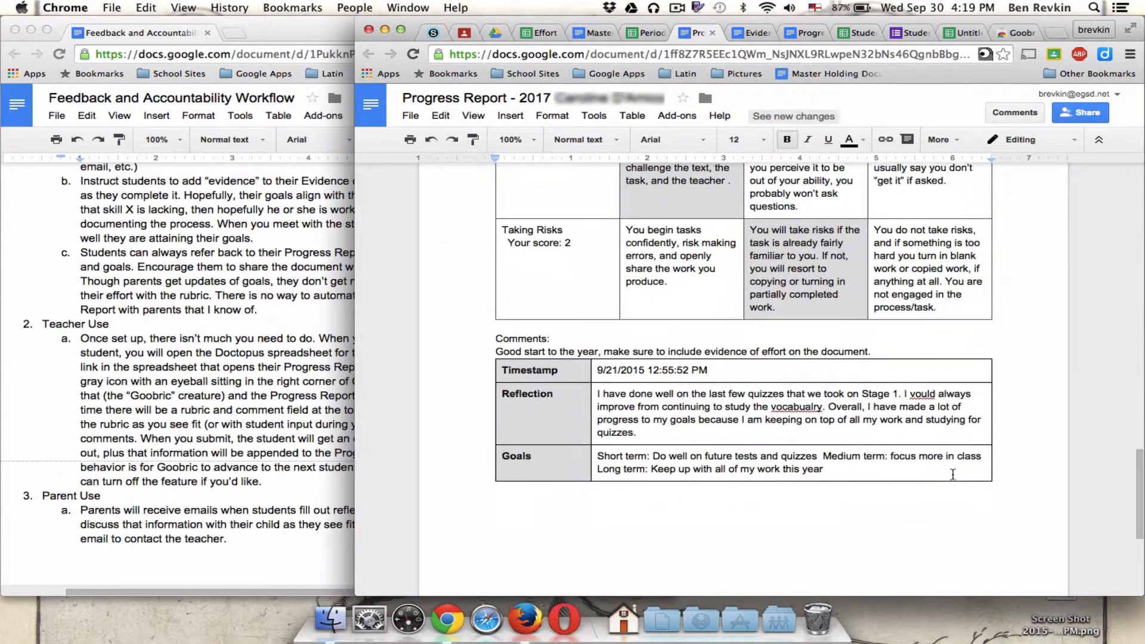
pyautogui.scroll(20, 952, 475)
pyautogui.scroll(20, 953, 476)
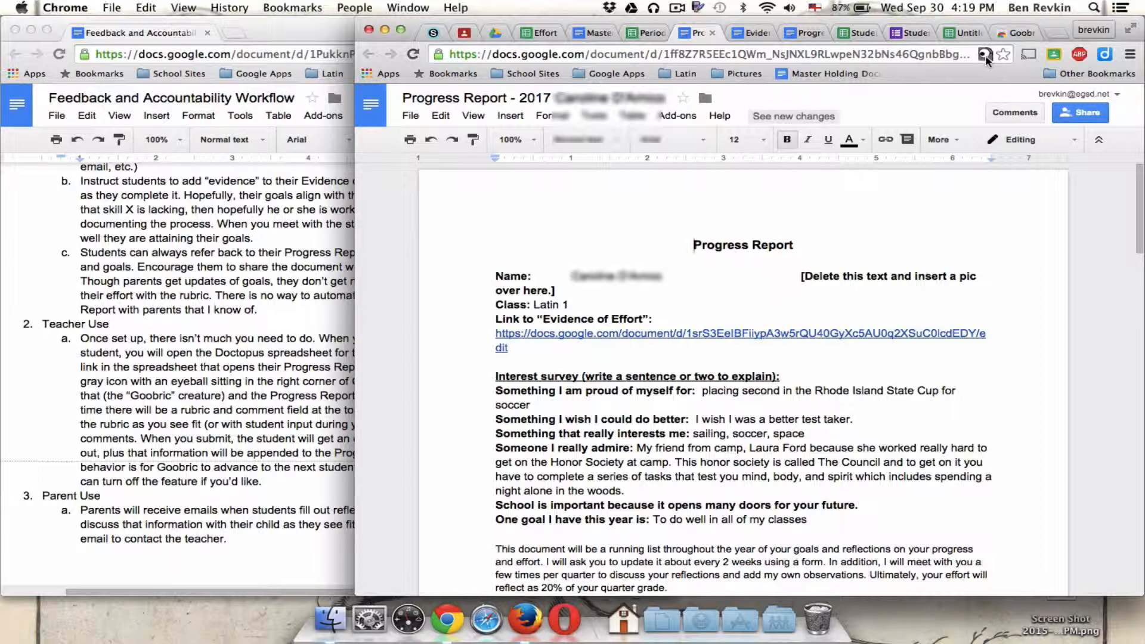
# - Launch Goobric for this Progress Report, reset the page zoom to default, and widen the browser window to fit the rubric
pyautogui.click(985, 55)
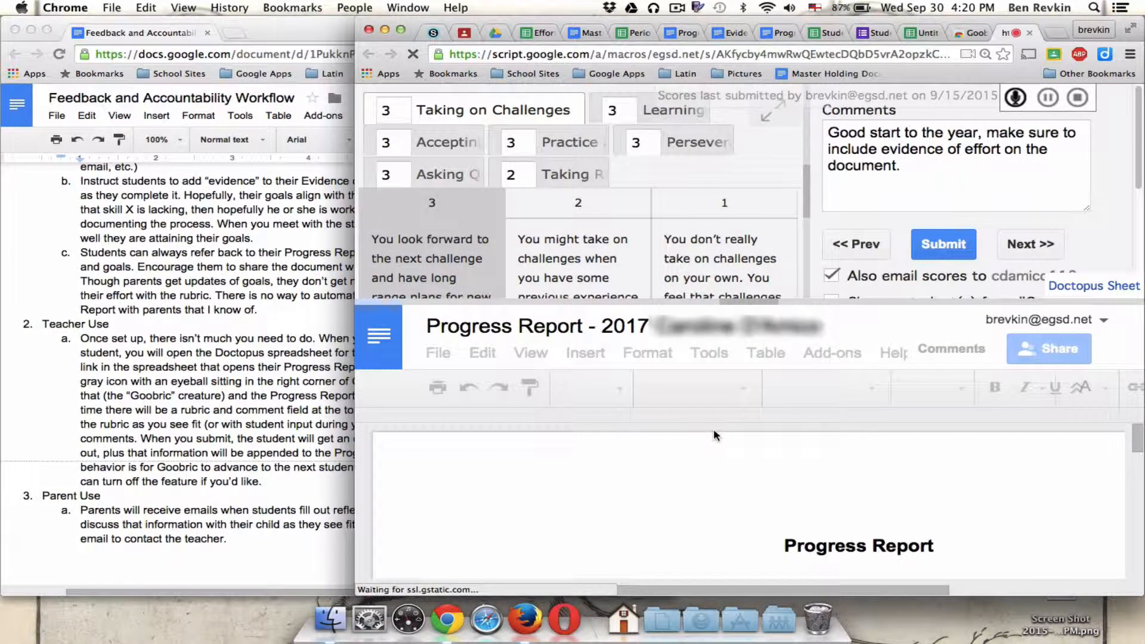
pyautogui.press('super+0')
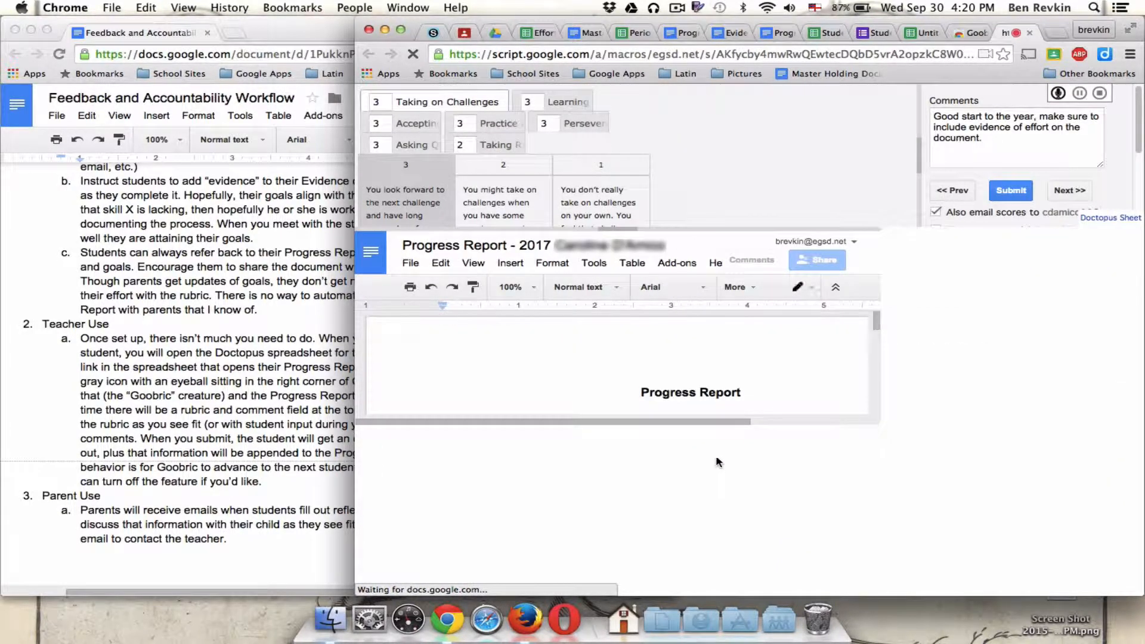
pyautogui.moveTo(355, 362); pyautogui.dragTo(162, 362)
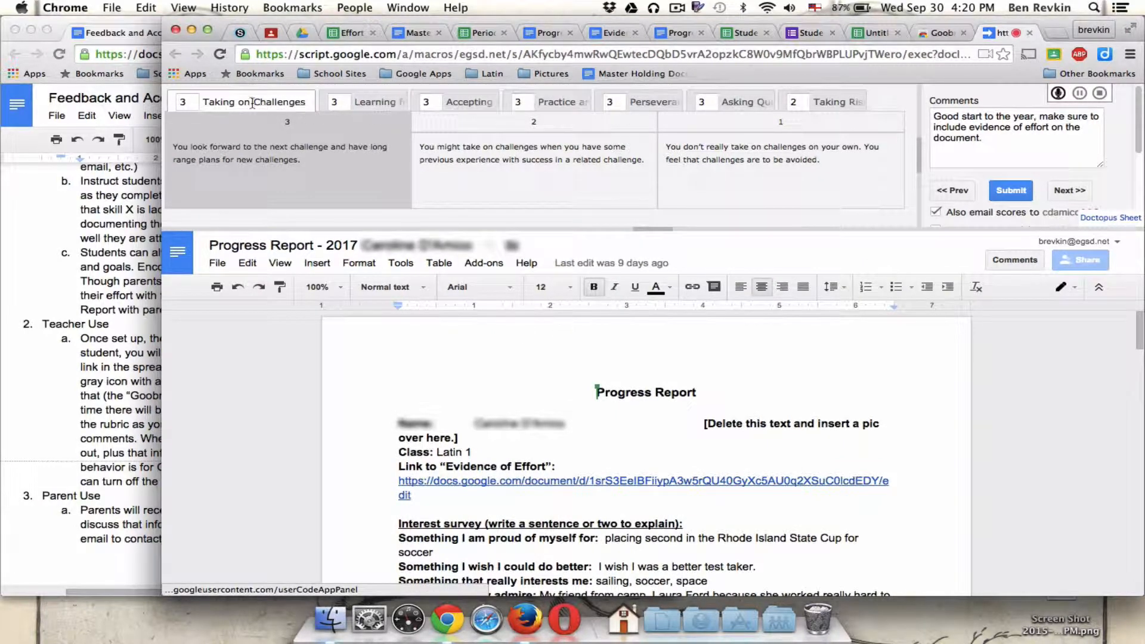
# - View the Goobric score levels for Learning from Mistakes, Accepting Feedback and criticism, and Practice and Applying Strategies
pyautogui.click(374, 102)
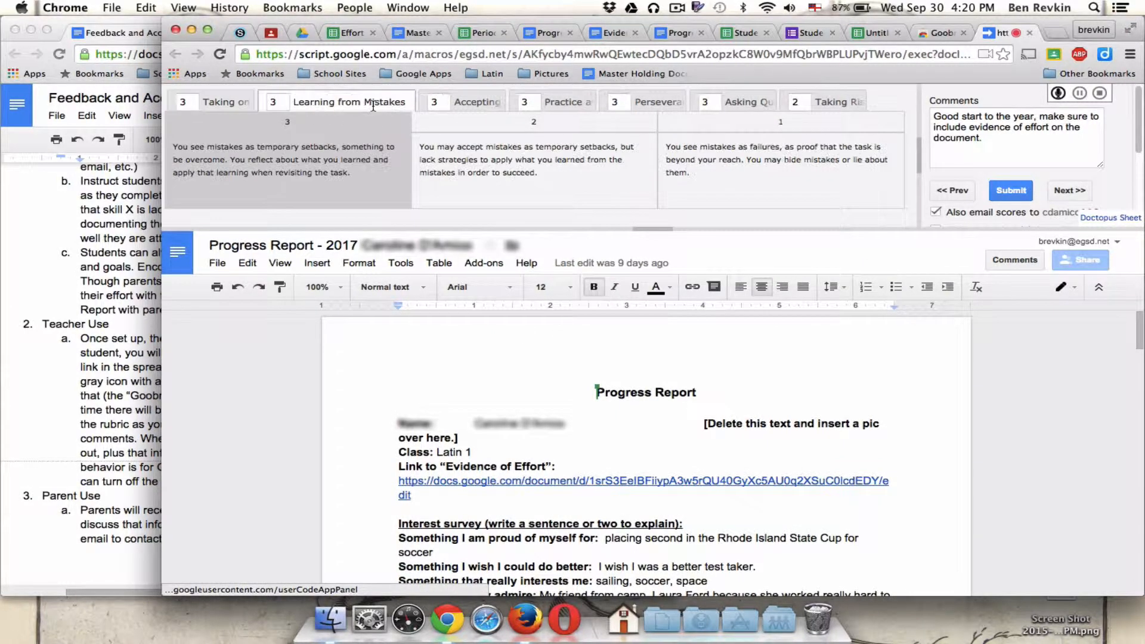
pyautogui.click(472, 101)
pyautogui.click(583, 103)
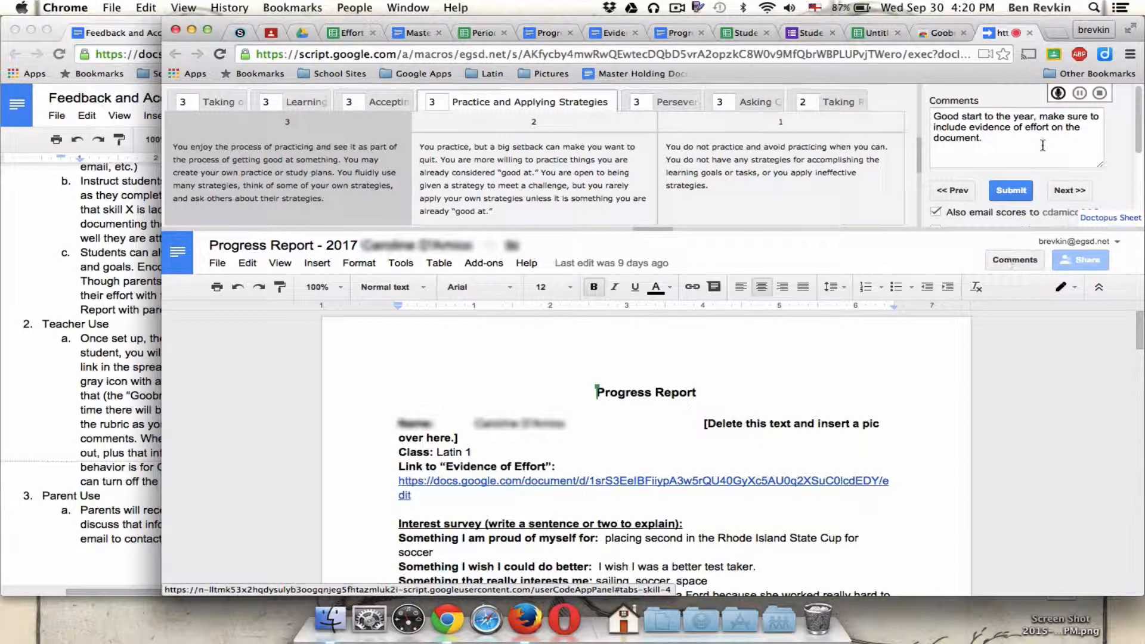
# - Review Goobric's comment field, its options for emailing scores, comment access and auto-advance, and the Progress Report displayed below
pyautogui.scroll(-2, 1043, 145)
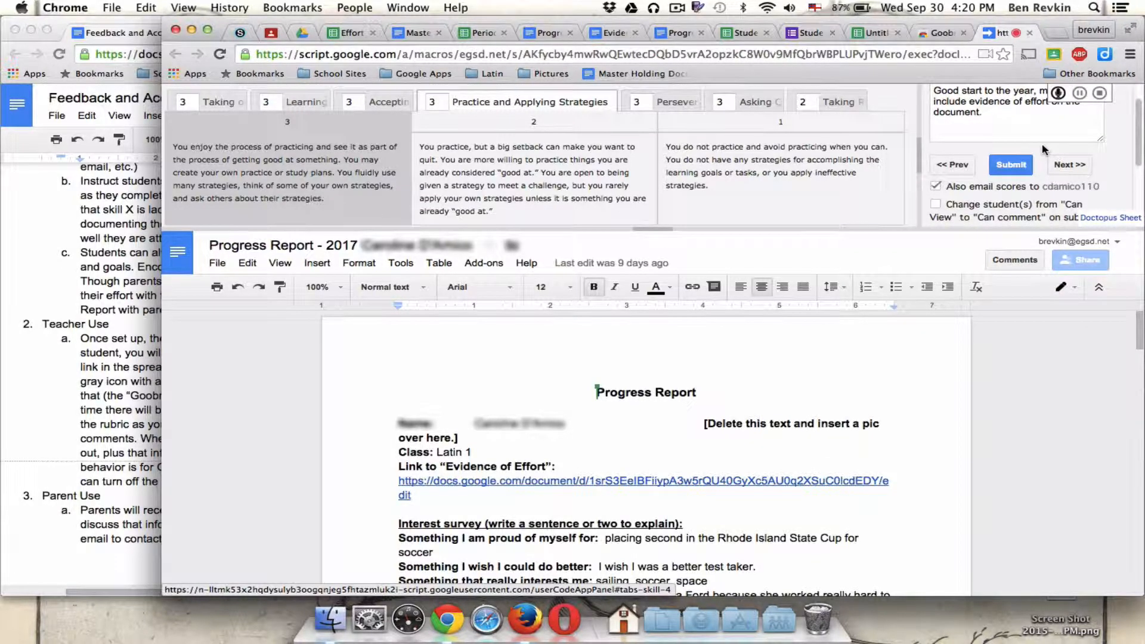
pyautogui.scroll(-1, 1042, 149)
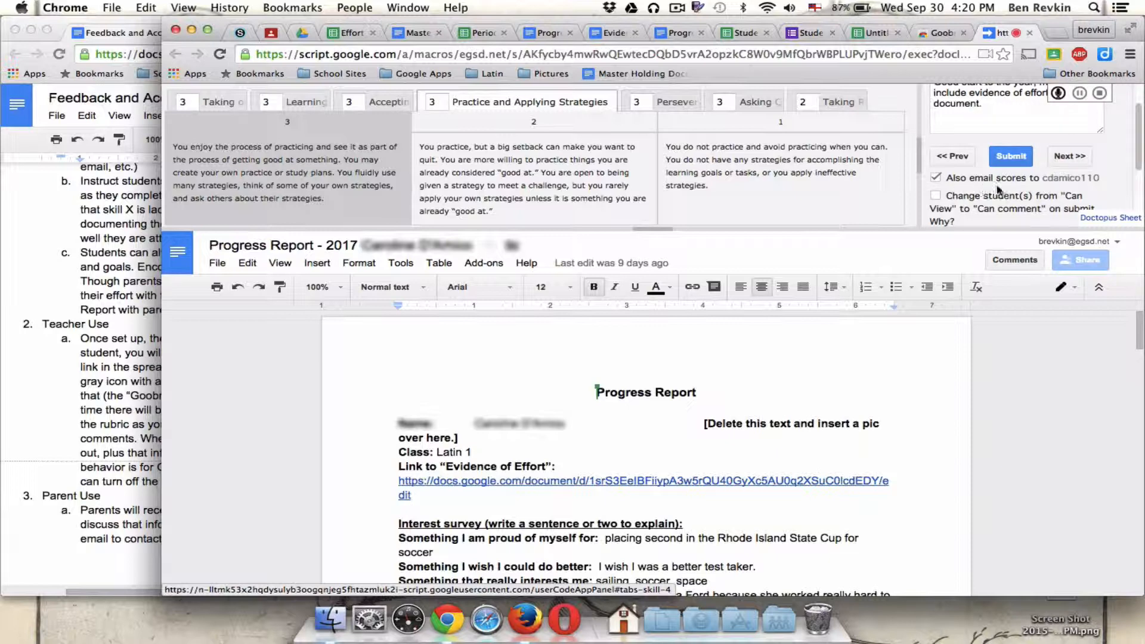
pyautogui.scroll(-5, 1023, 192)
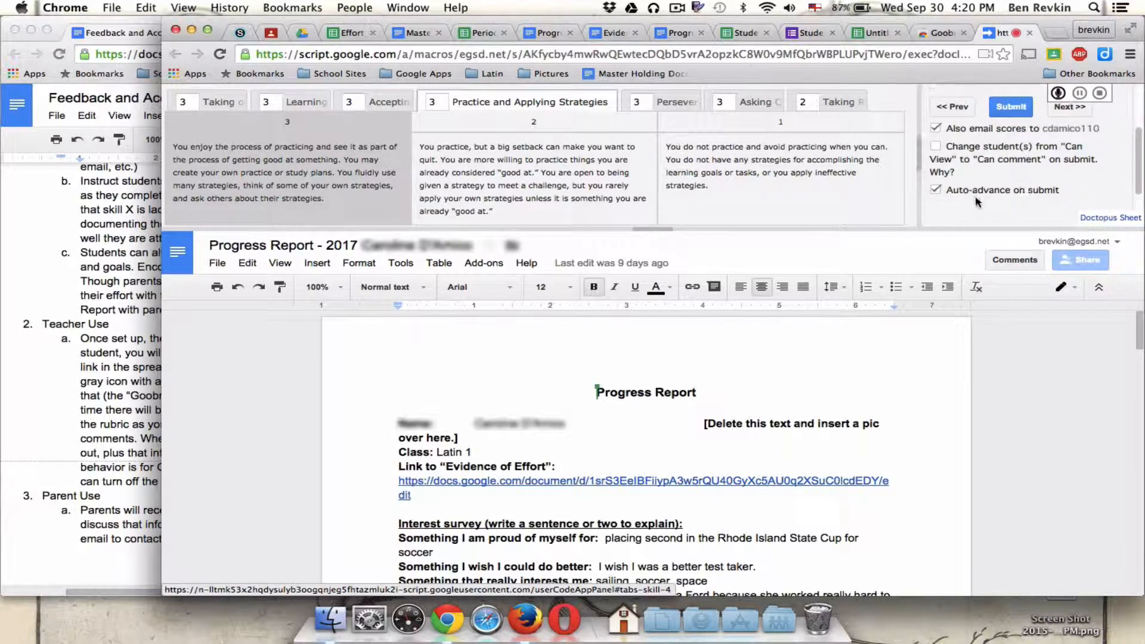
pyautogui.scroll(6, 1019, 194)
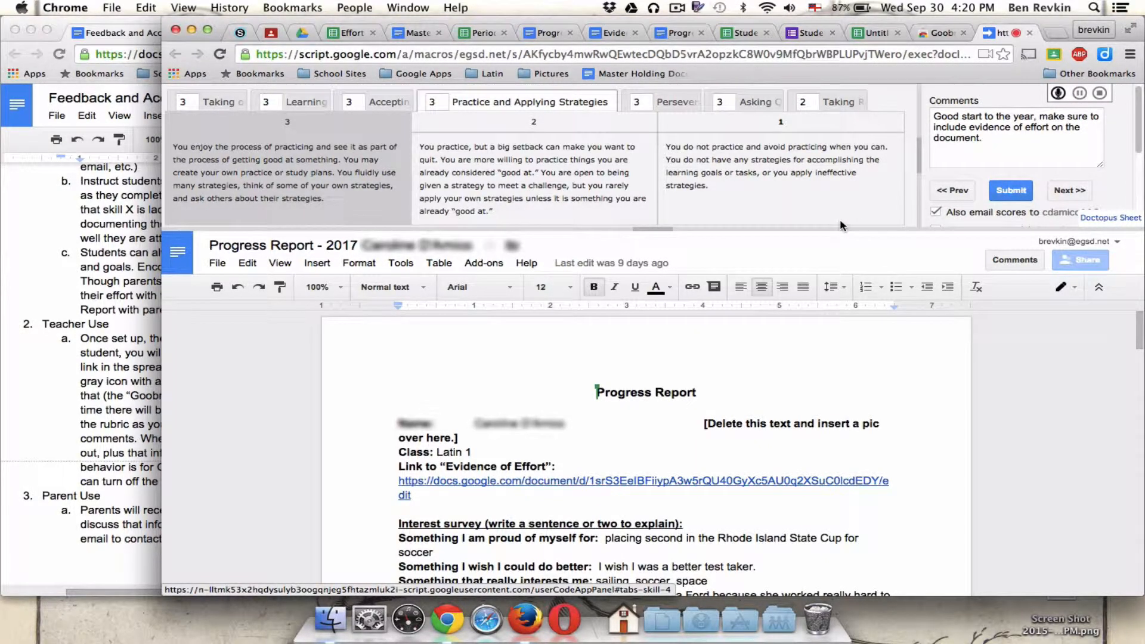
pyautogui.scroll(-5, 694, 399)
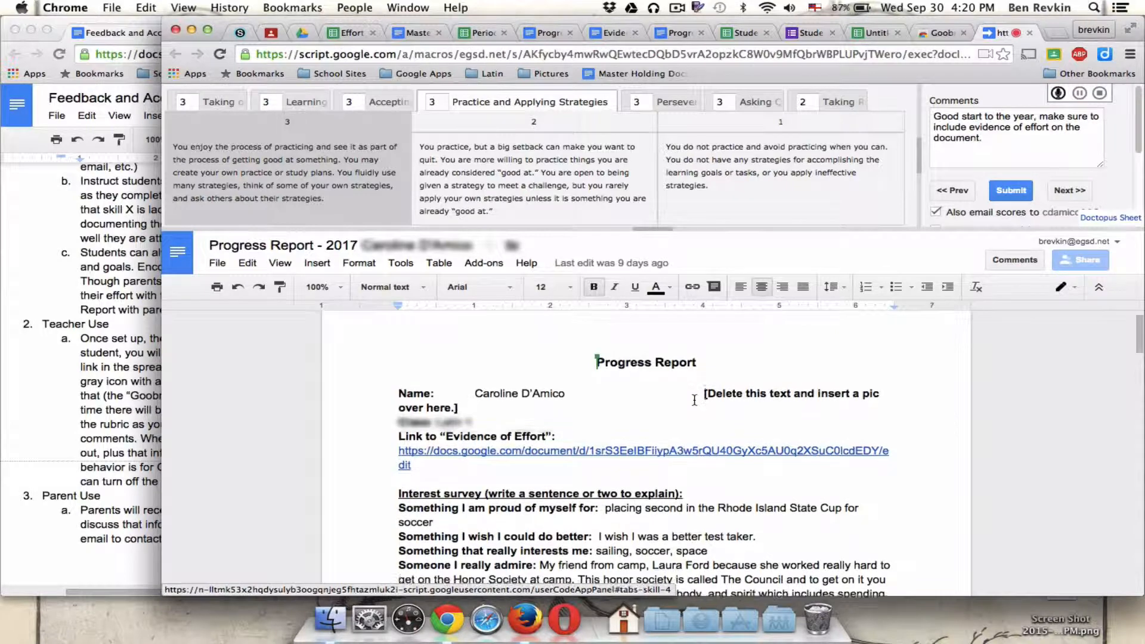
pyautogui.scroll(5, 694, 399)
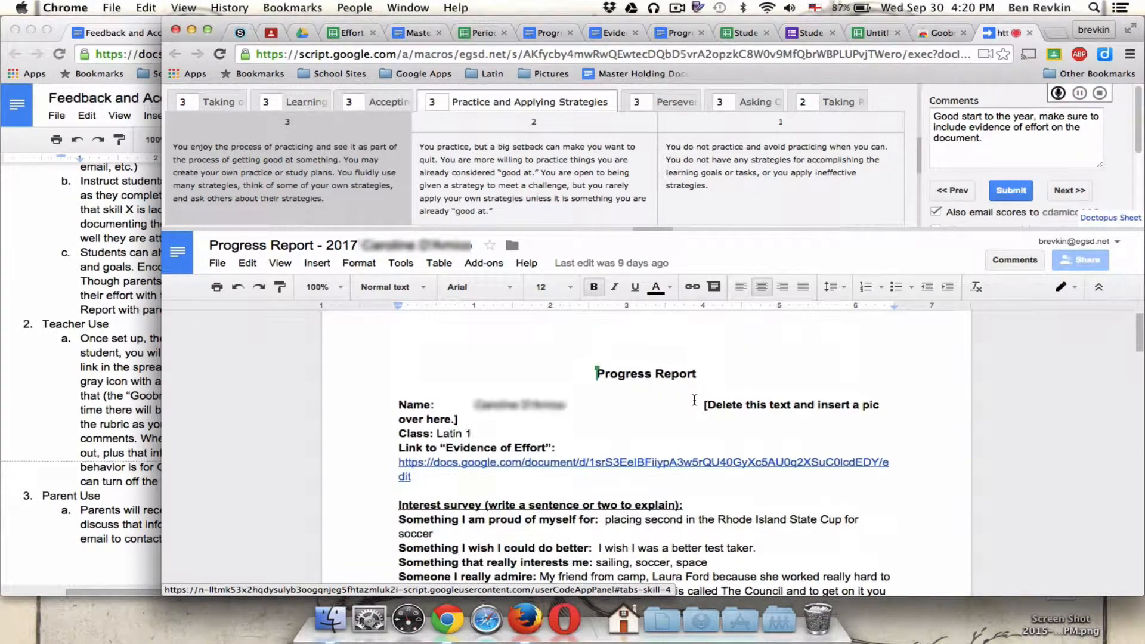